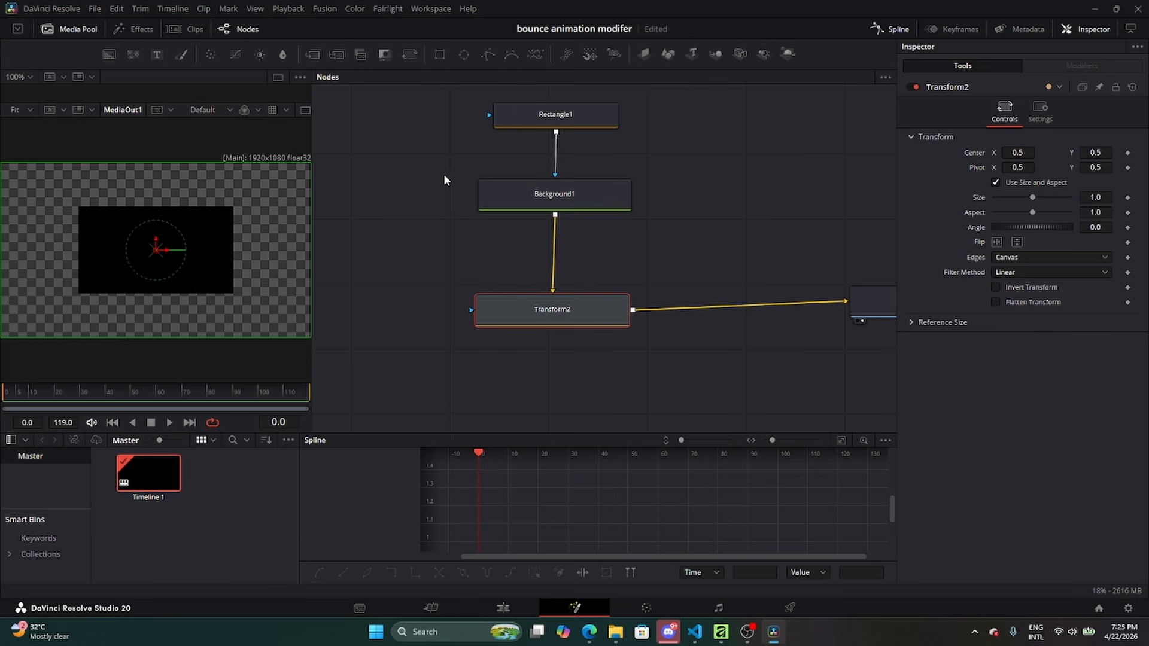
pyautogui.click(417, 9)
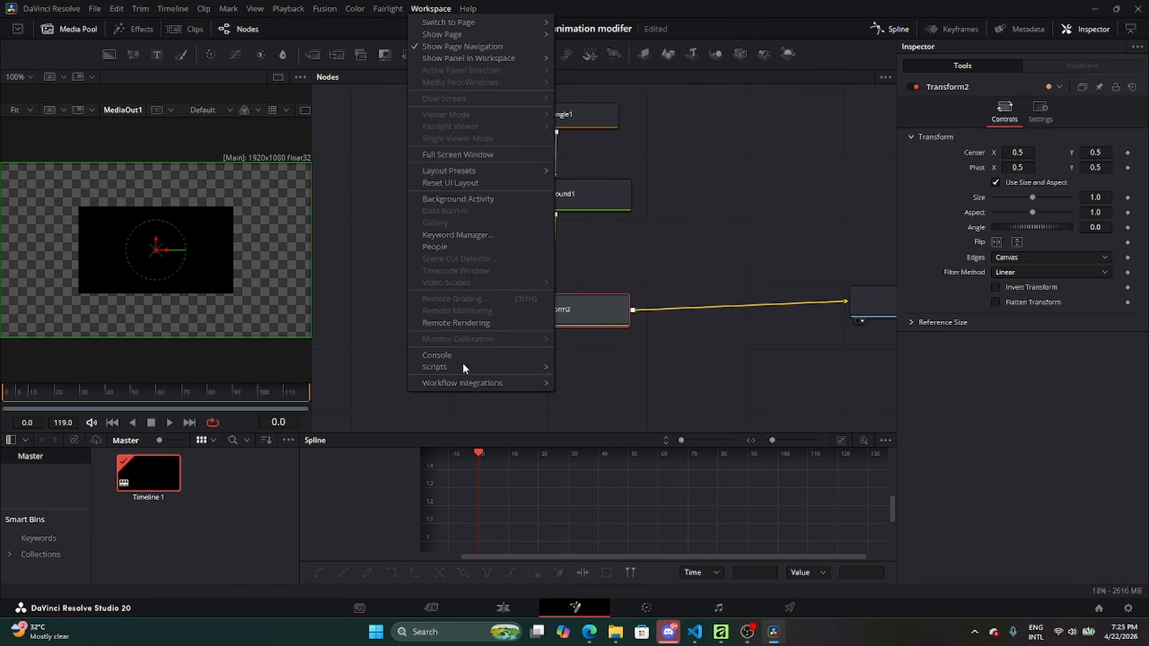
pyautogui.moveTo(472, 365)
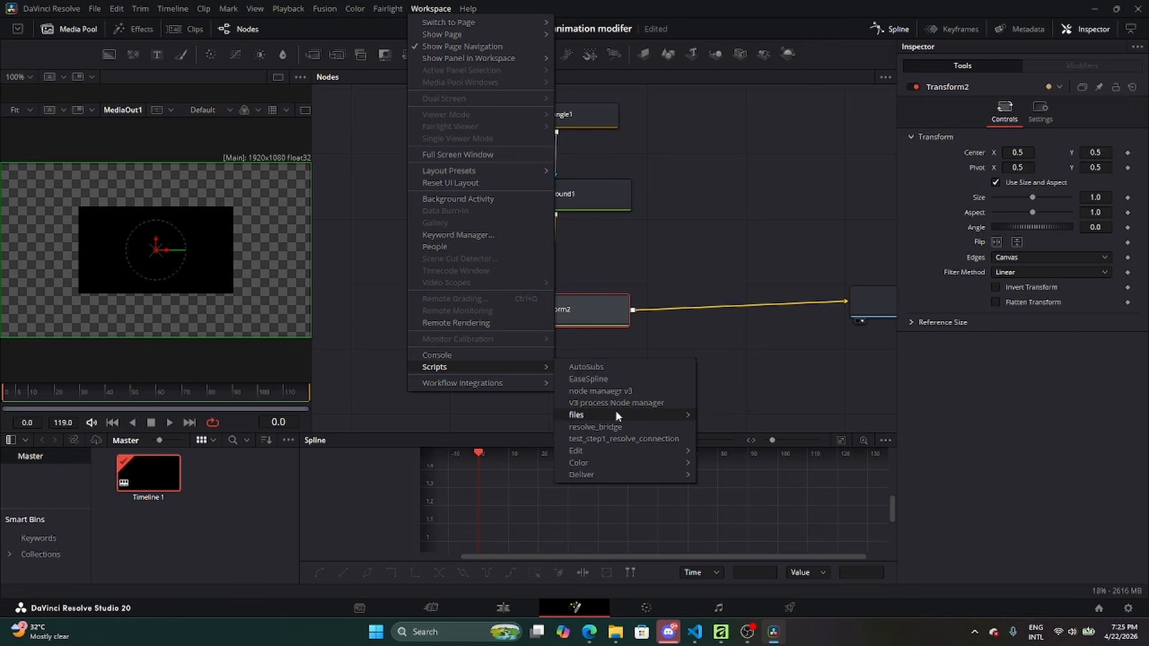
pyautogui.moveTo(615, 413)
pyautogui.moveTo(790, 415)
pyautogui.click(846, 416)
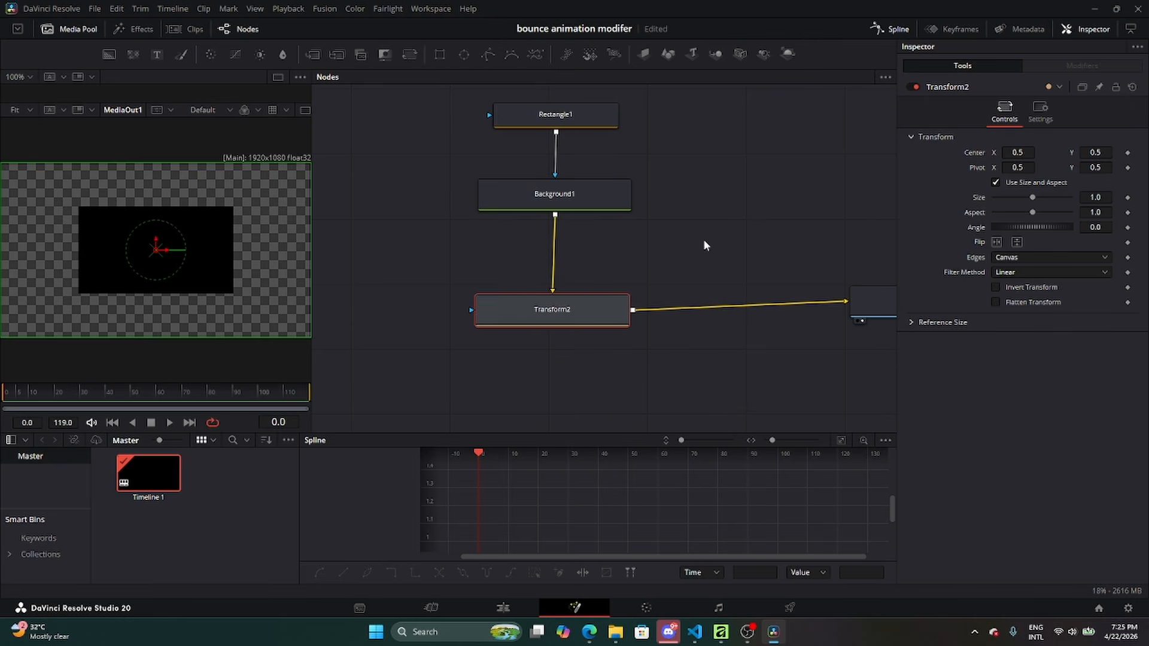
# Apply the EaseBouncetic modifier to the Size parameter of the Transform2 node.
pyautogui.click(597, 319)
pyautogui.rightClick(979, 197)
pyautogui.click(1050, 462)
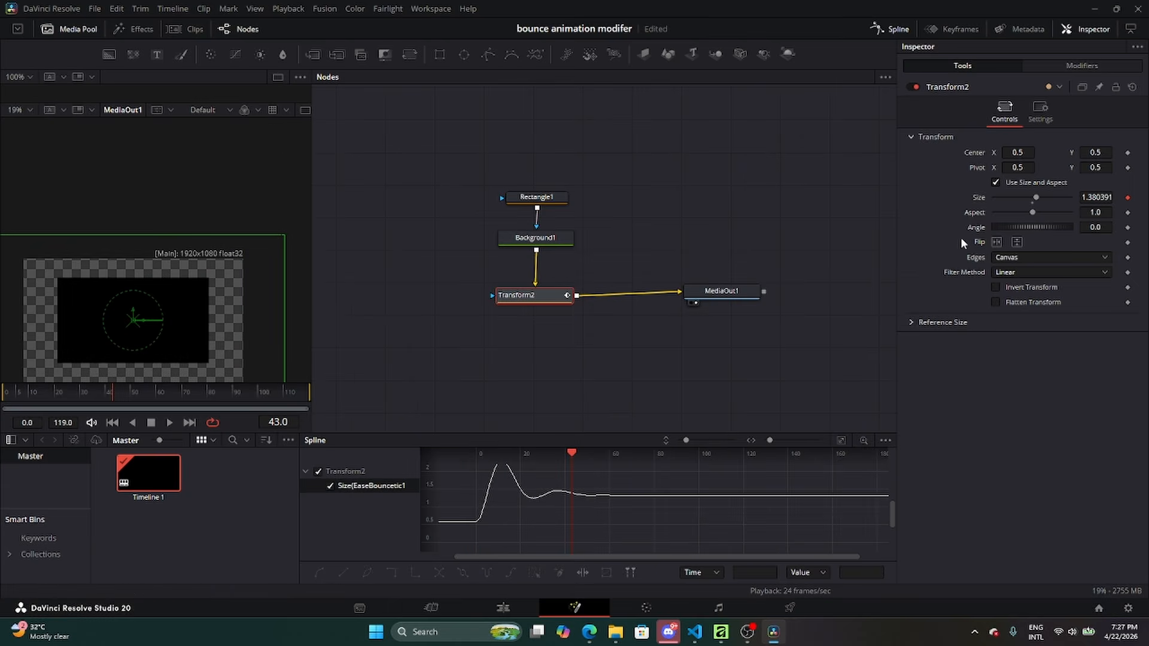
# Move the playhead to frame 0 and apply the EaseBouncetic modifier to Transform2's Angle parameter.
pyautogui.moveTo(120, 397); pyautogui.dragTo(3, 401)
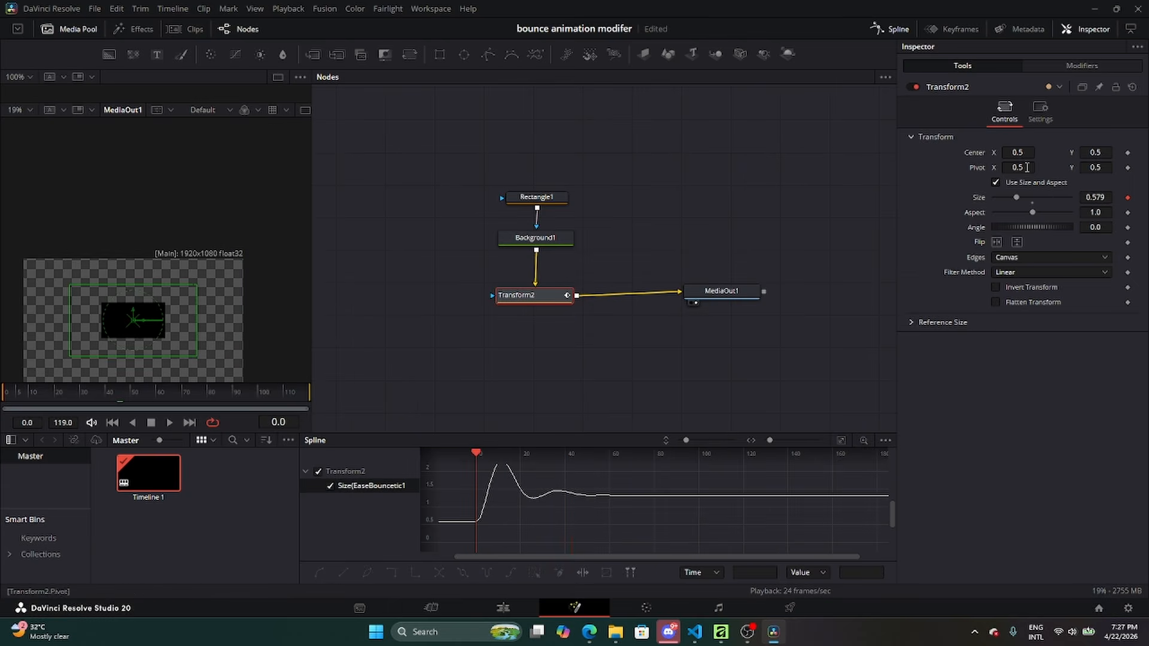
pyautogui.rightClick(984, 226)
pyautogui.moveTo(1022, 273)
pyautogui.moveTo(985, 489)
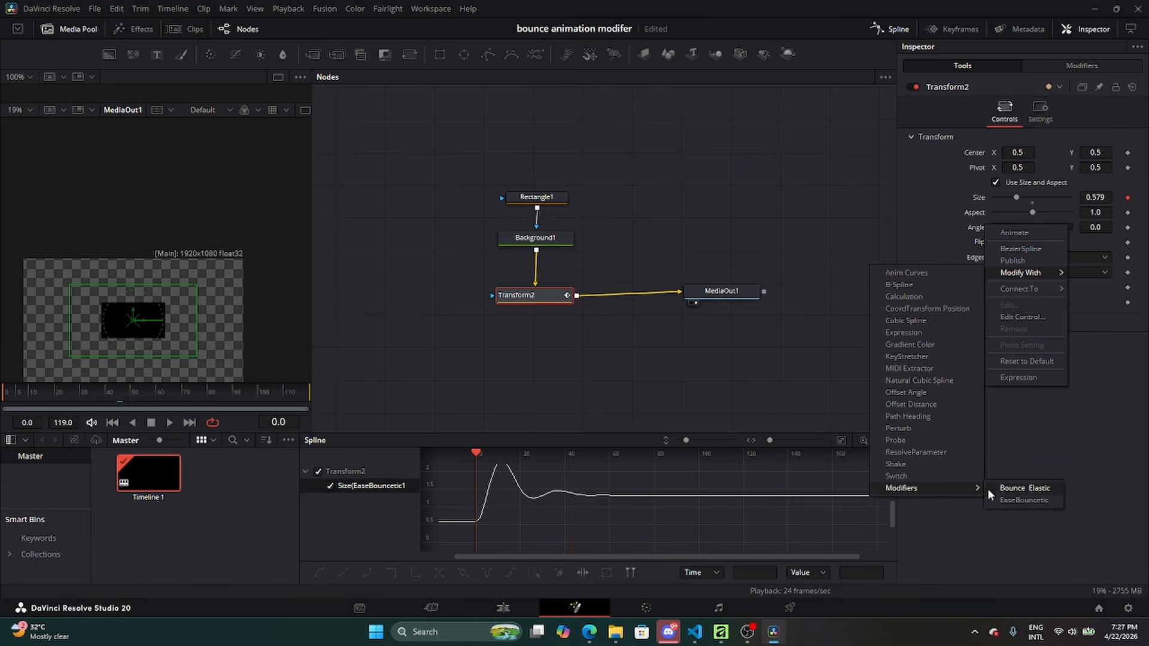
pyautogui.click(1022, 500)
# Set the Angle modifier's Scale (End Value) to 90 and display its curve fitted in the spline editor.
pyautogui.click(1082, 65)
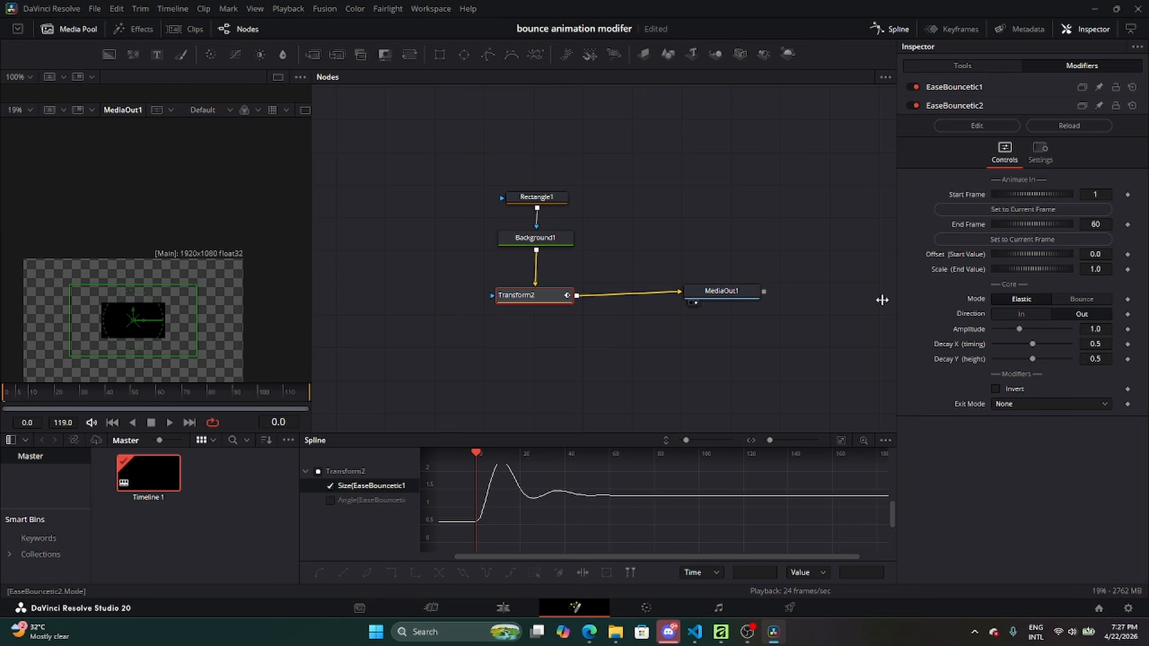
pyautogui.click(330, 501)
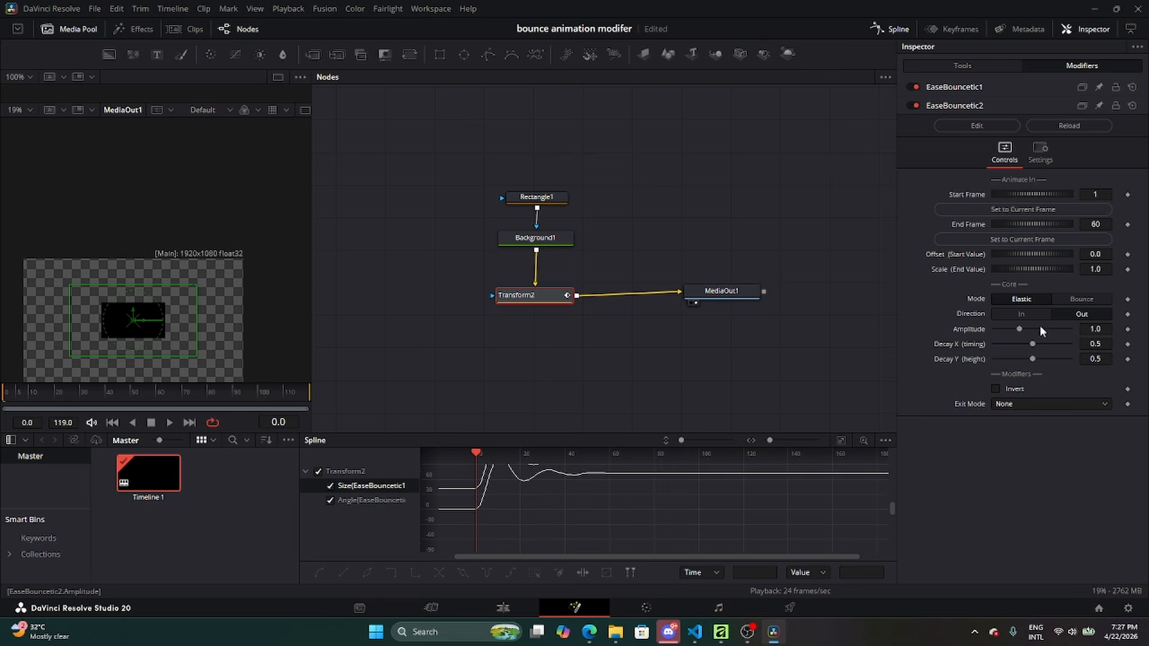
pyautogui.click(1081, 493)
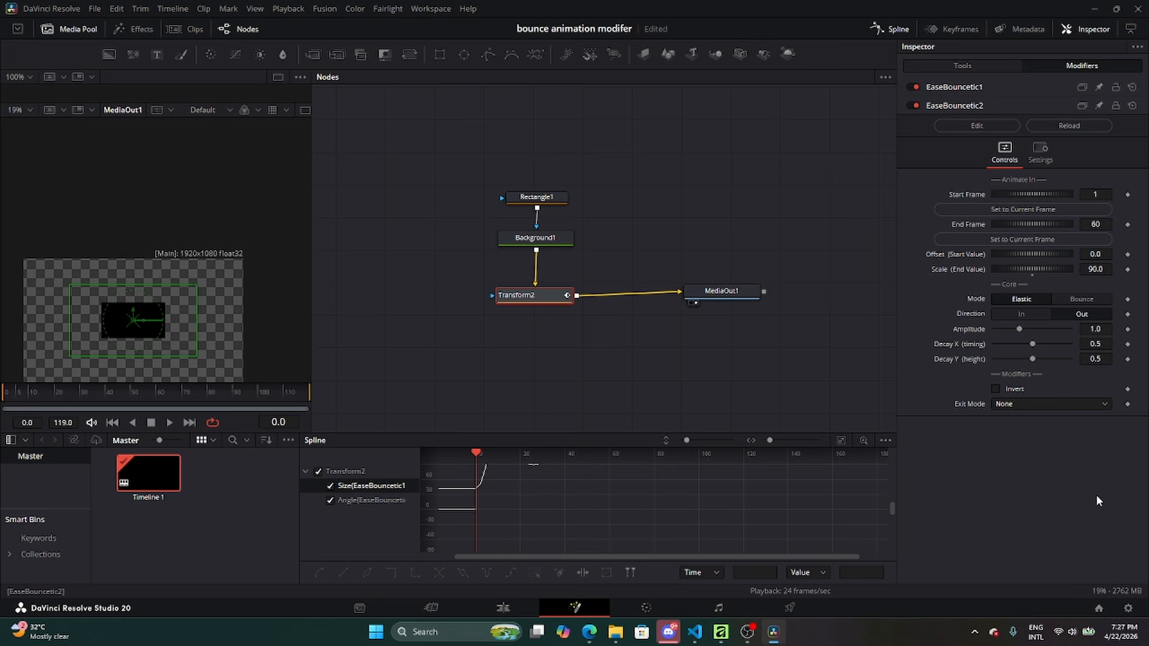
pyautogui.click(841, 440)
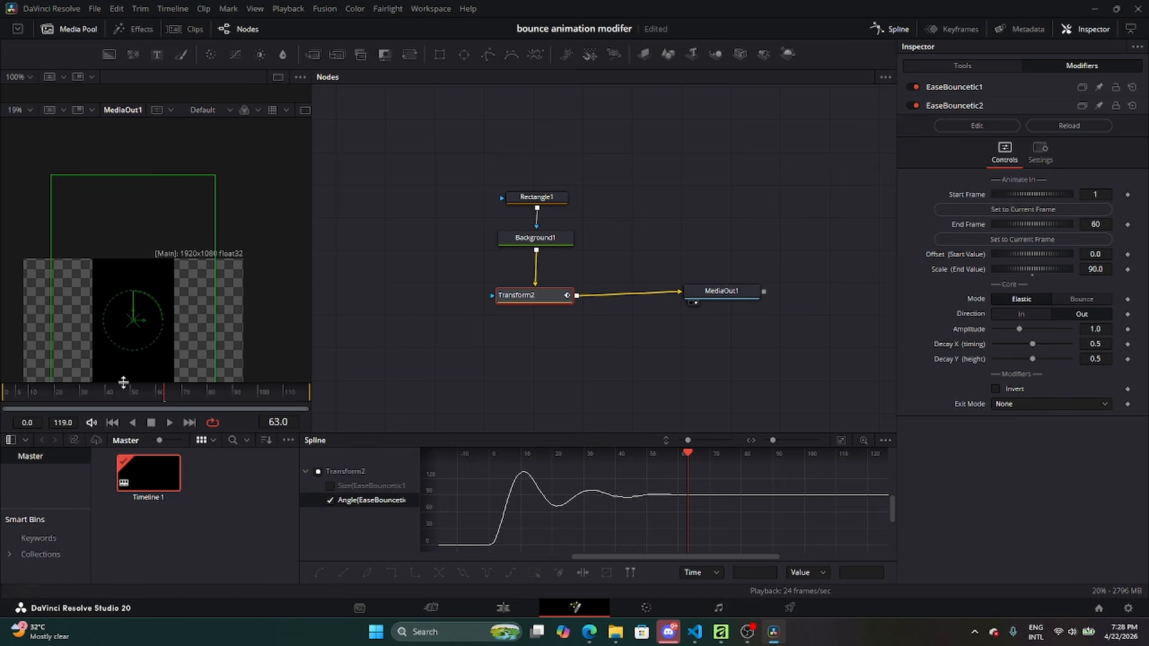
# Use the playhead position to set the Angle modifier's Start Frame to 20 and End Frame to 80.
pyautogui.moveTo(36, 396)
pyautogui.mouseDown()
pyautogui.moveTo(2, 399)
pyautogui.moveTo(55, 399)
pyautogui.mouseUp()
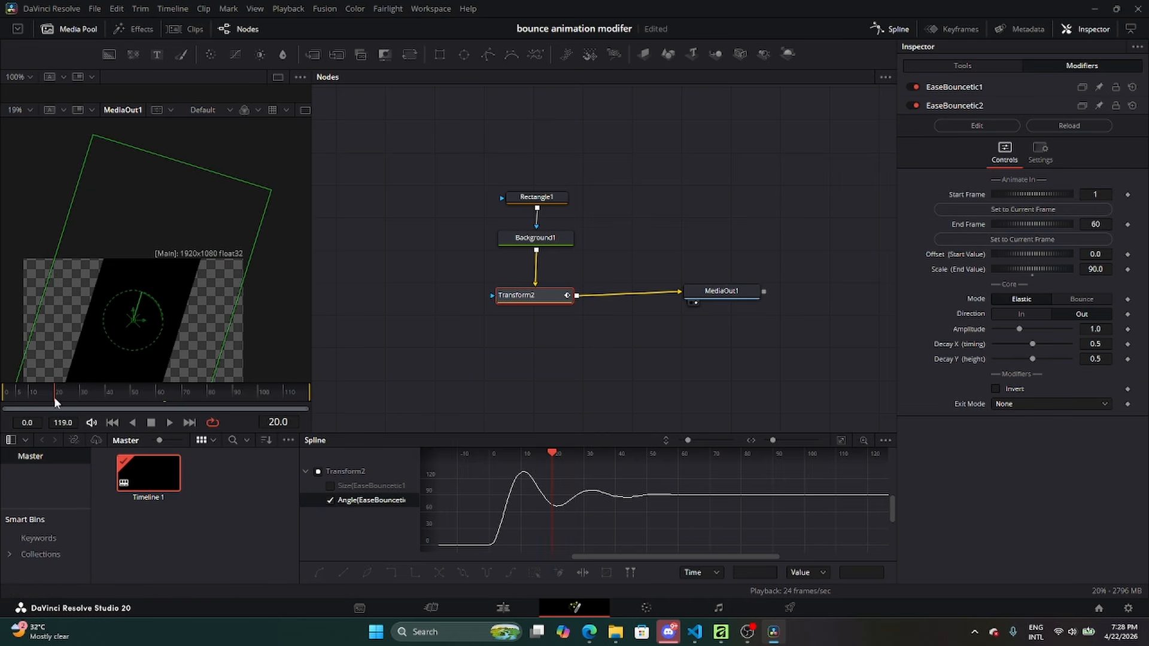
pyautogui.click(1038, 211)
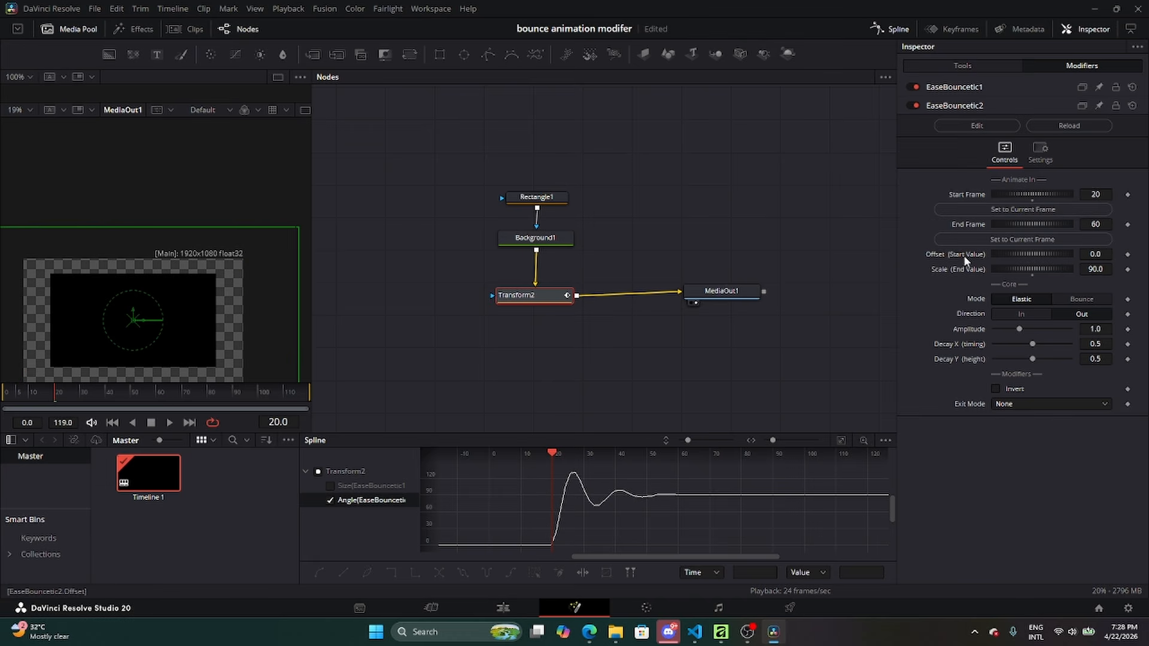
pyautogui.moveTo(153, 391); pyautogui.dragTo(208, 391)
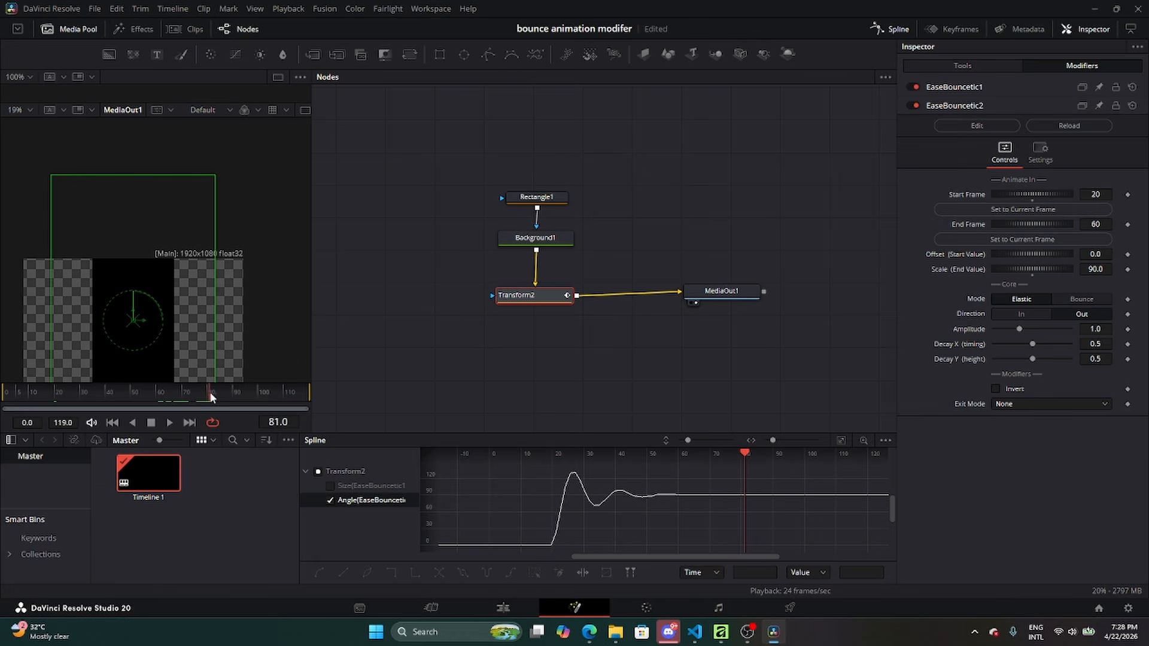
pyautogui.click(1068, 240)
# Play and scrub through the elastic rotation between about frames 20 and 80 to examine its motion.
pyautogui.moveTo(115, 395); pyautogui.dragTo(37, 397)
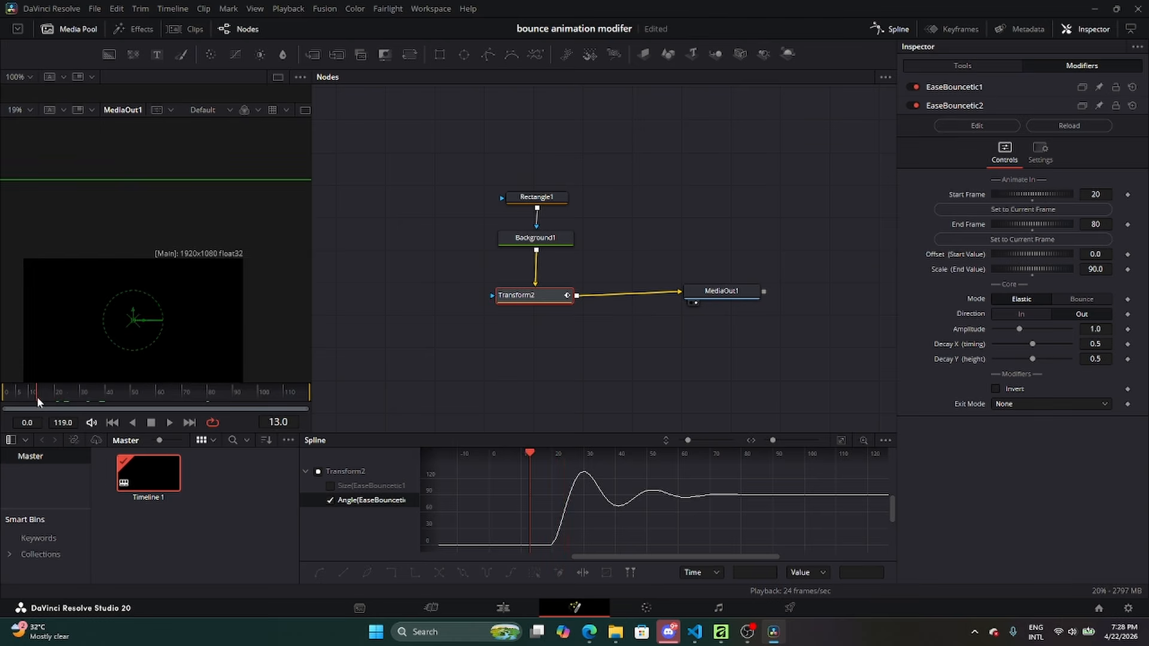
pyautogui.press('space')
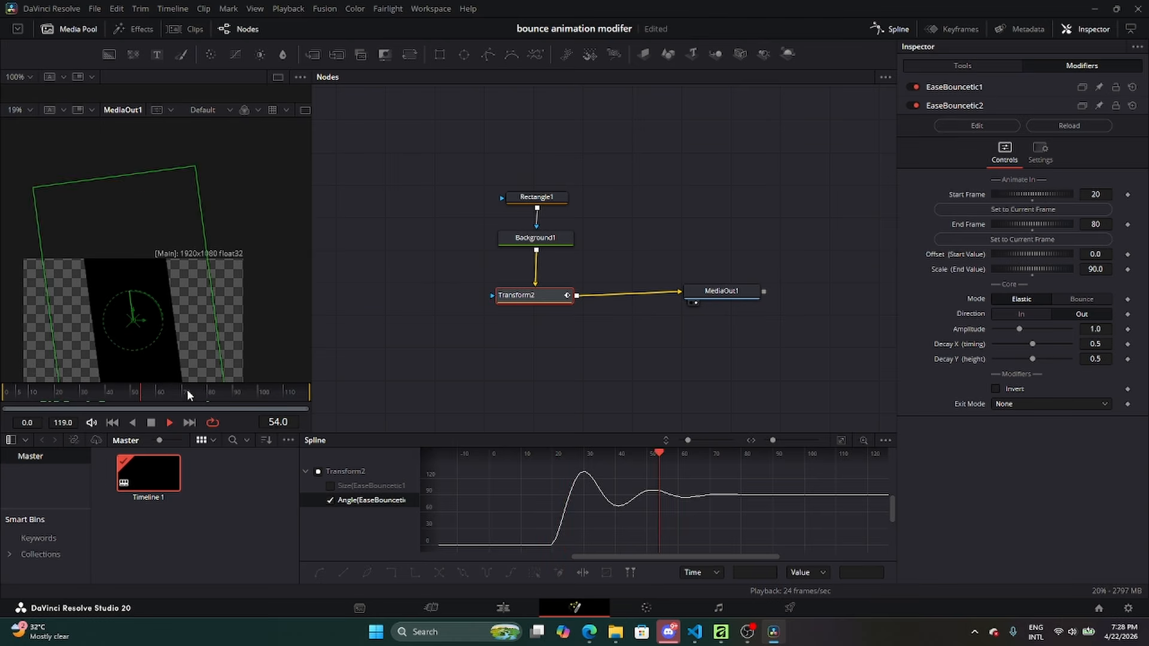
pyautogui.click(205, 393)
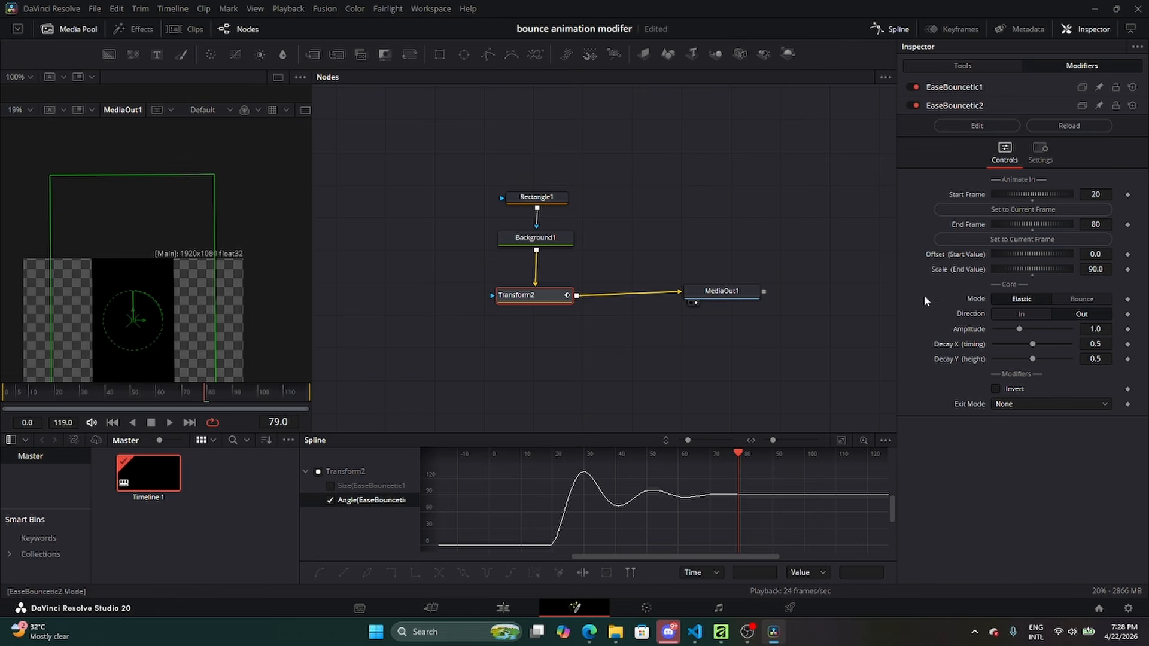
pyautogui.click(52, 396)
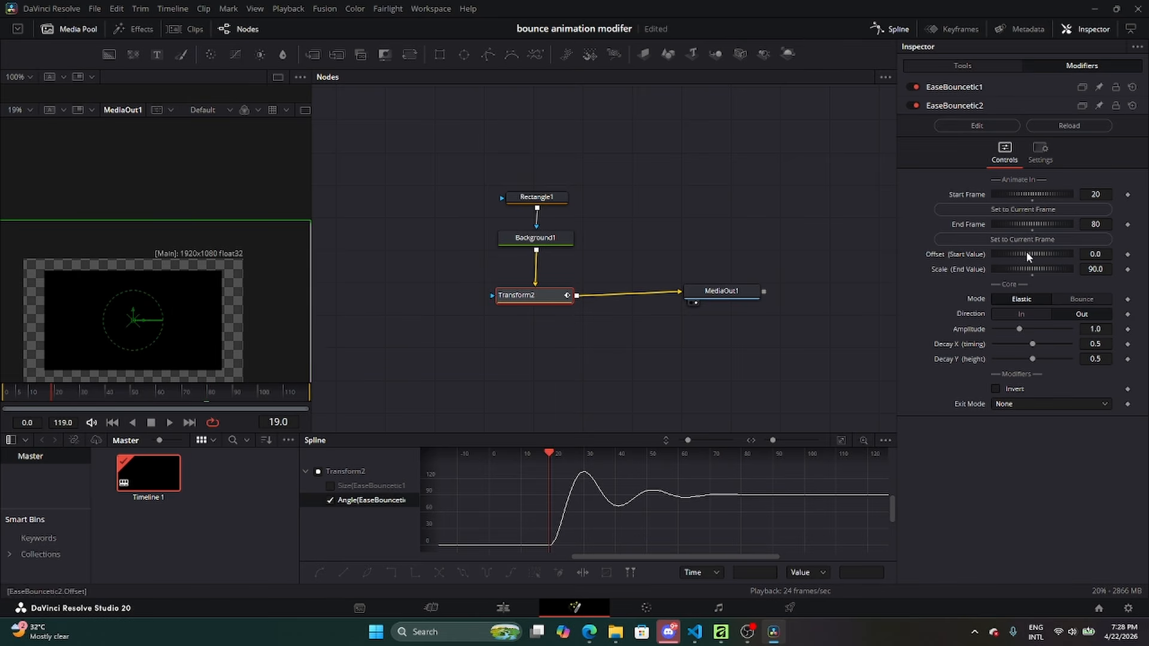
pyautogui.click(53, 390)
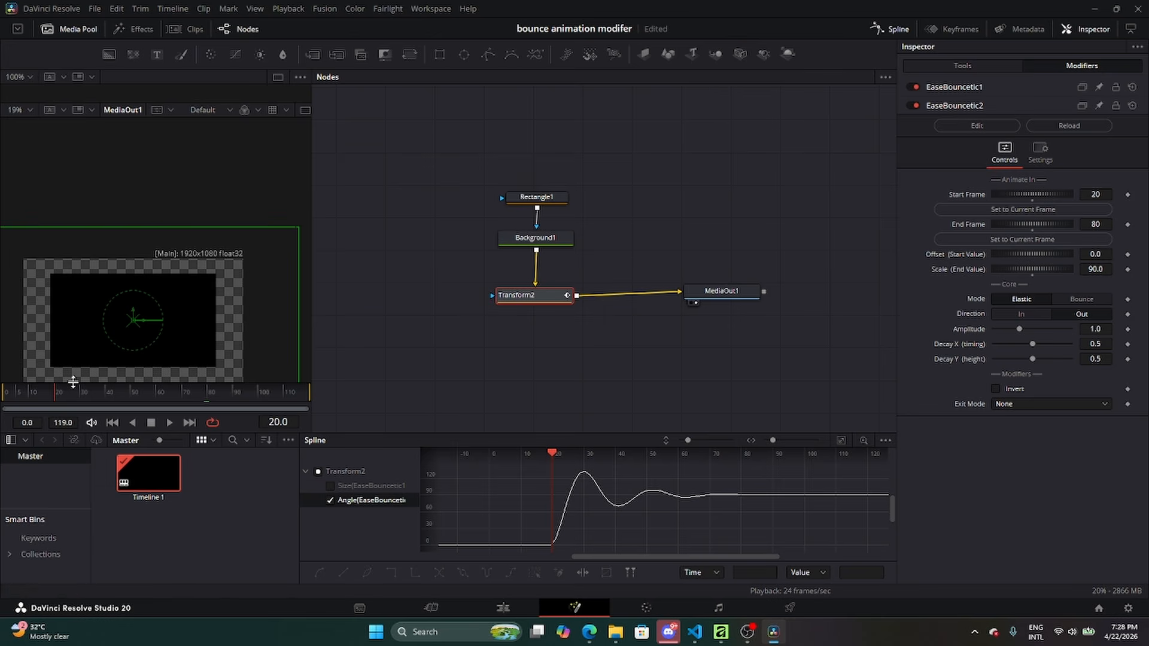
pyautogui.moveTo(66, 390); pyautogui.dragTo(206, 393)
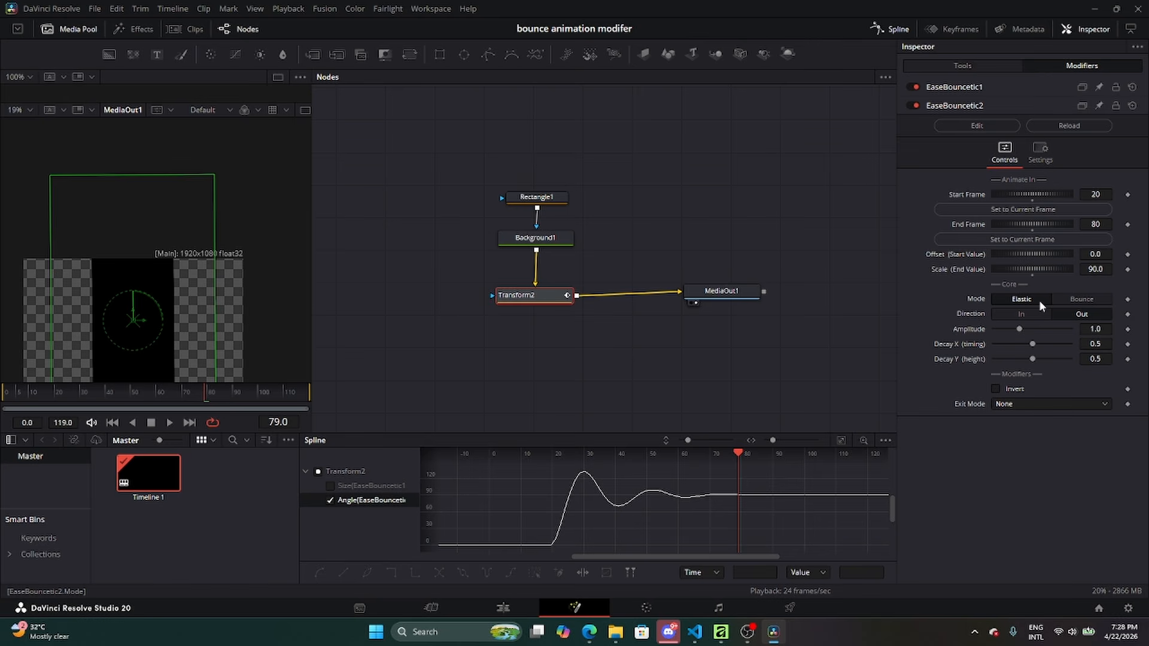
pyautogui.click(45, 393)
pyautogui.press('space')
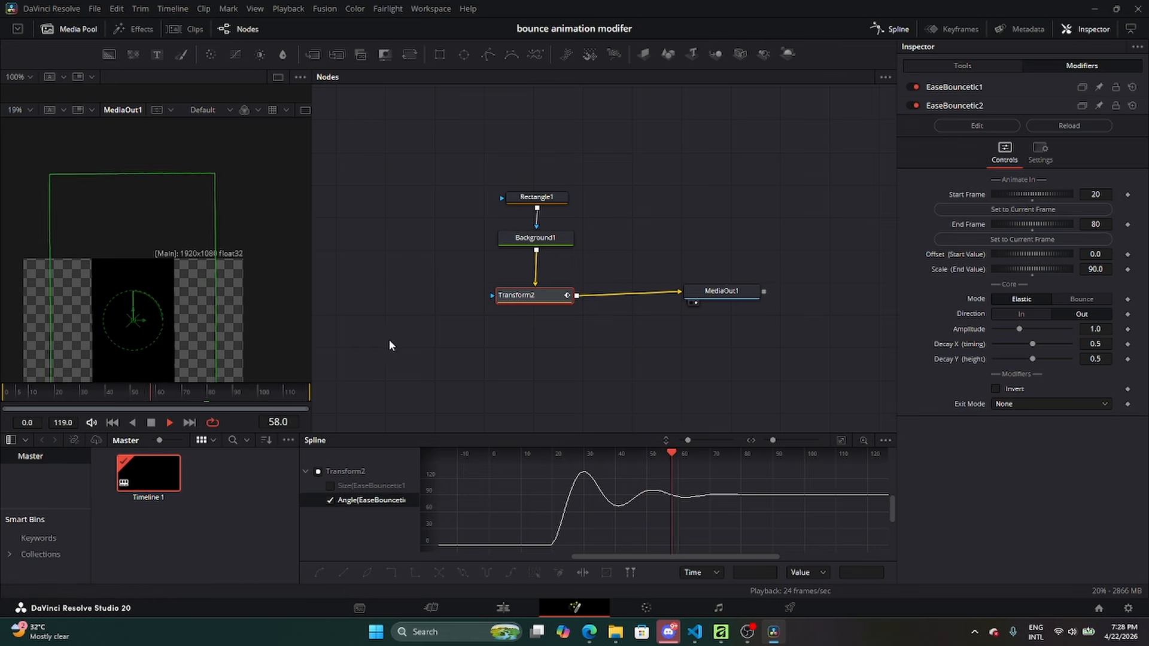
pyautogui.press('space')
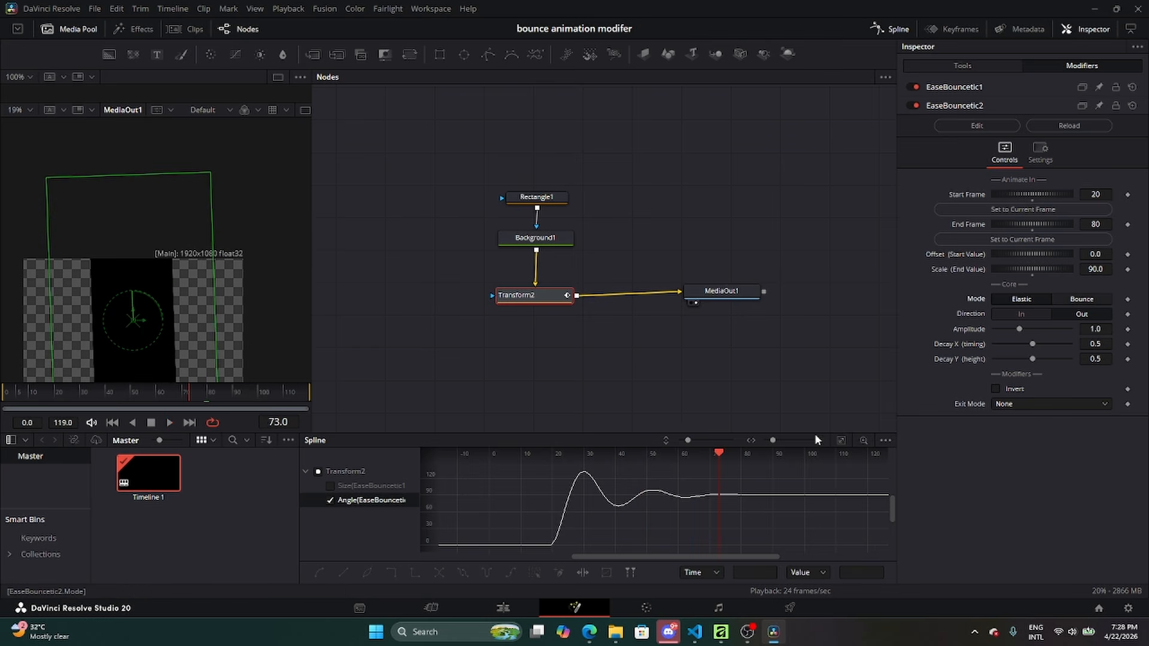
# Switch the Angle modifier's mode to Bounce and play the rotation from about frame 20.
pyautogui.click(1082, 299)
pyautogui.scroll(2, 656, 514)
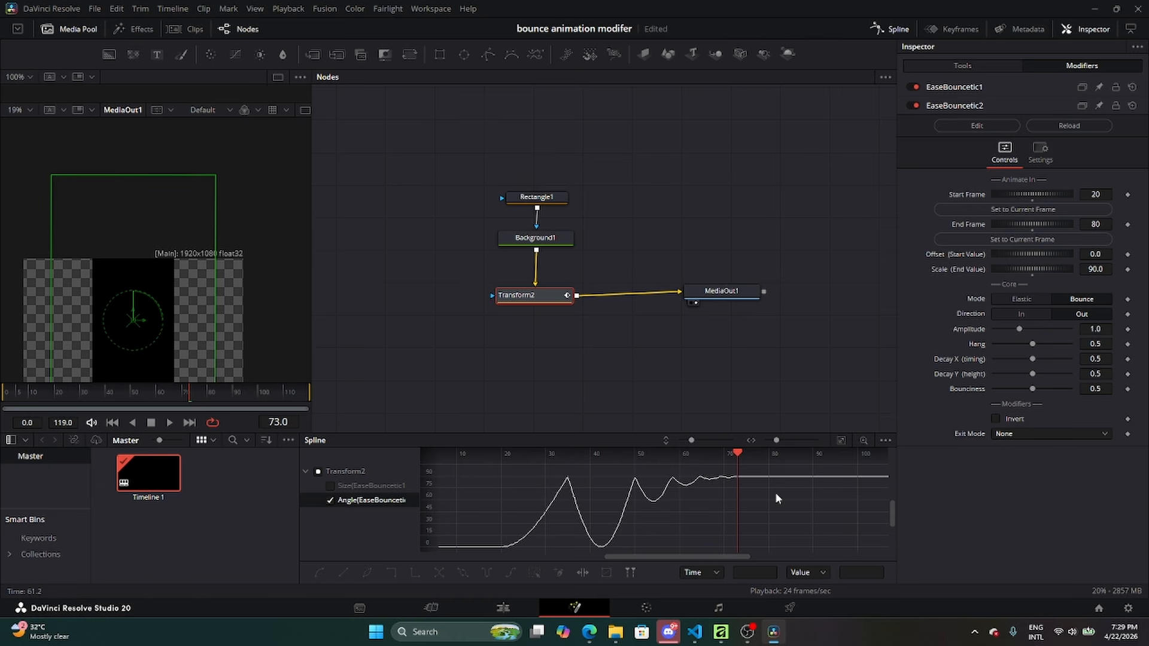
pyautogui.moveTo(79, 393); pyautogui.dragTo(54, 394)
pyautogui.press('space')
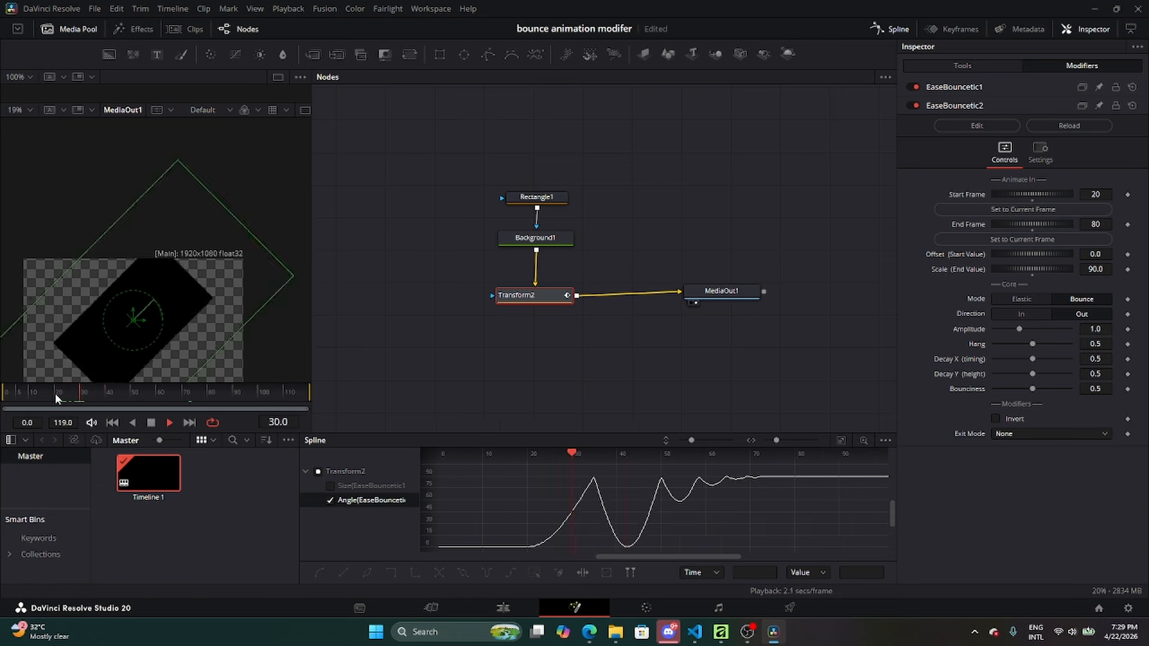
pyautogui.press('space')
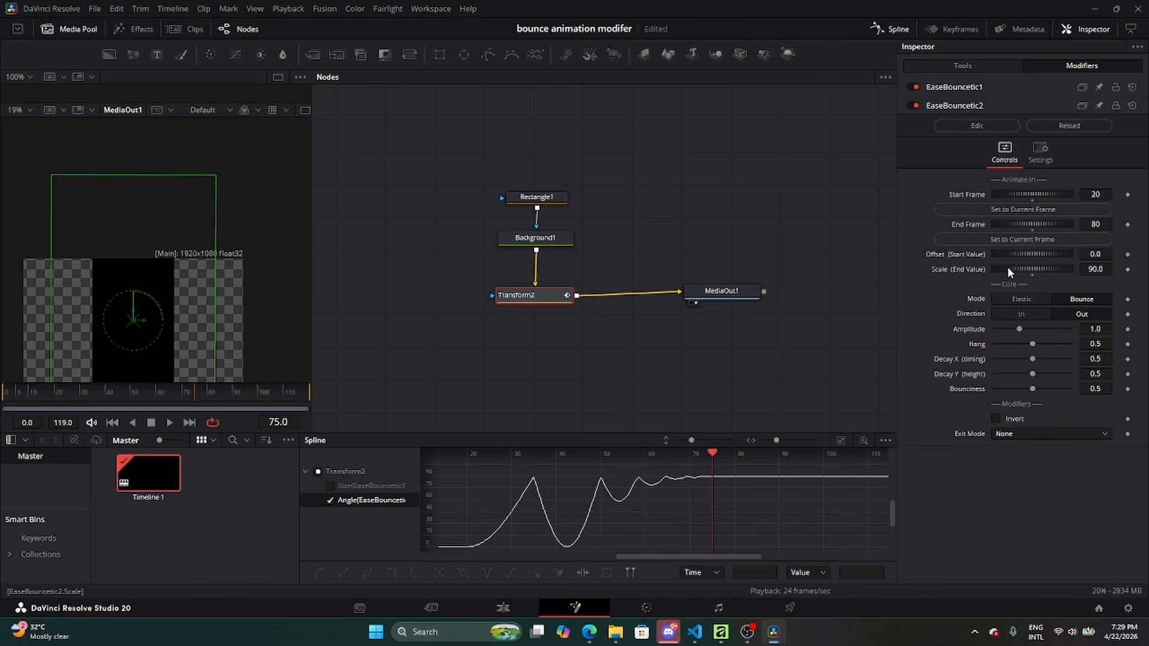
# Reset Transform2's Angle to its default, removing its modifier, and move the playhead to frame 20.
pyautogui.click(975, 68)
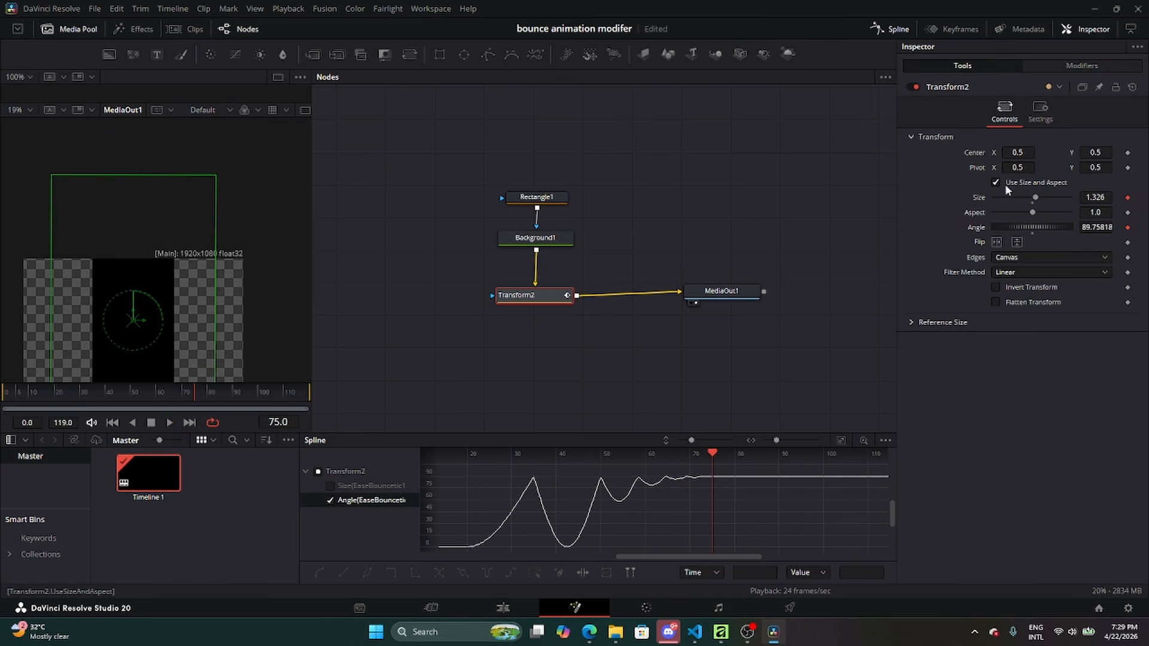
pyautogui.doubleClick(970, 231)
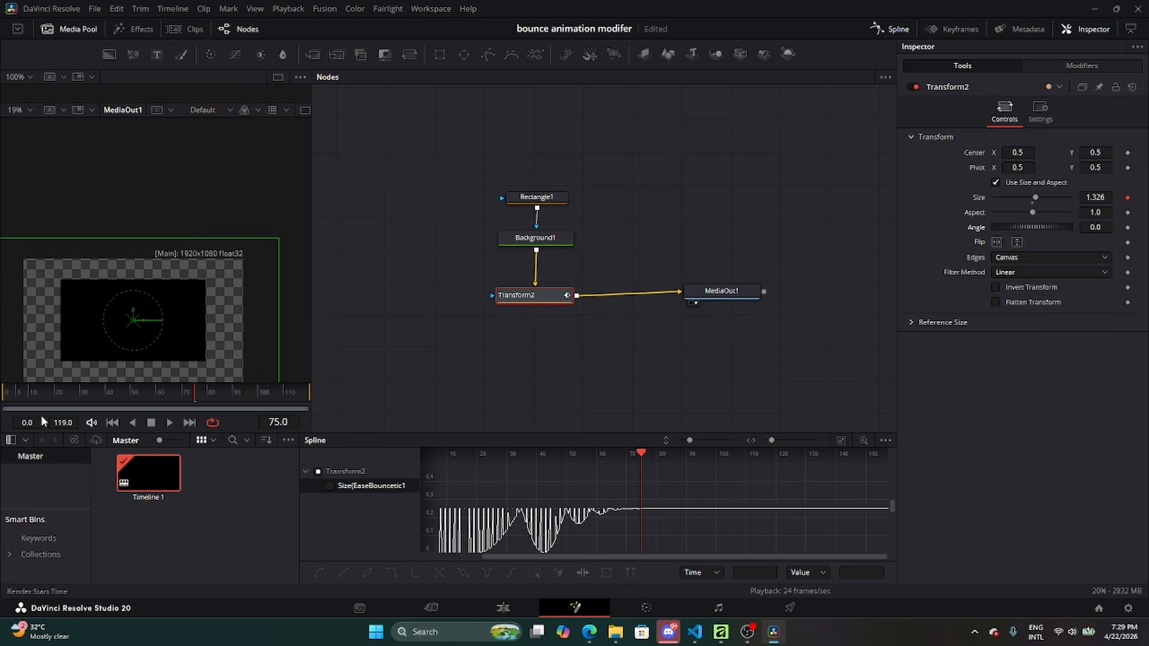
pyautogui.click(53, 393)
# Add a custom number slider named P to the Controls page of Transform2.
pyautogui.rightClick(937, 87)
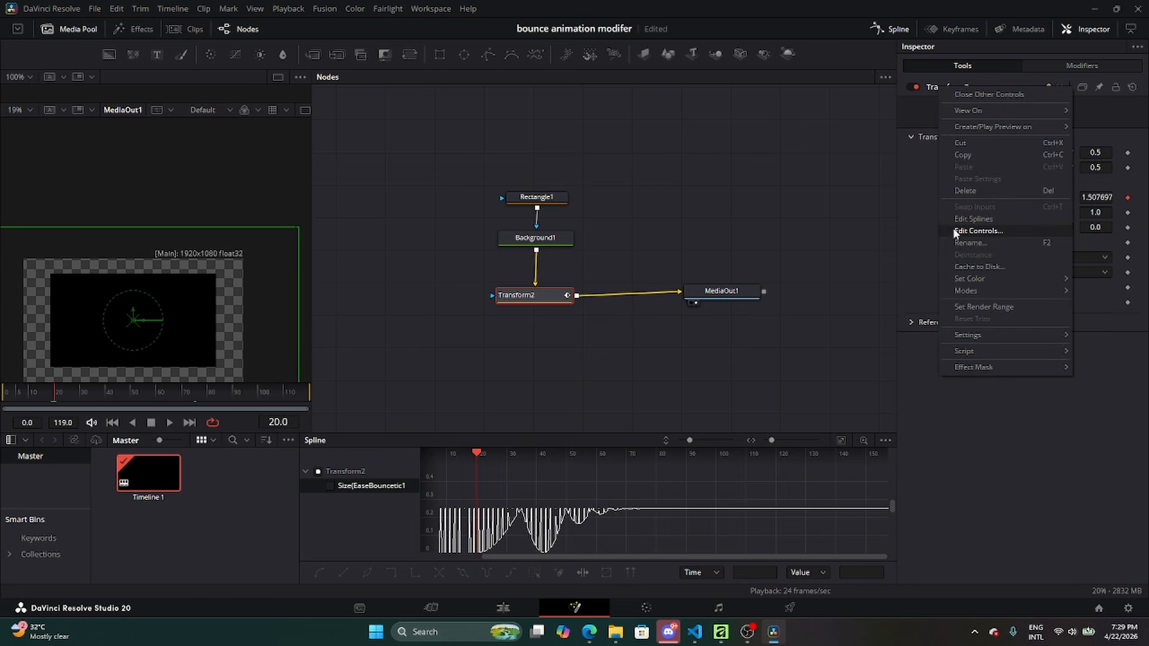
pyautogui.click(969, 231)
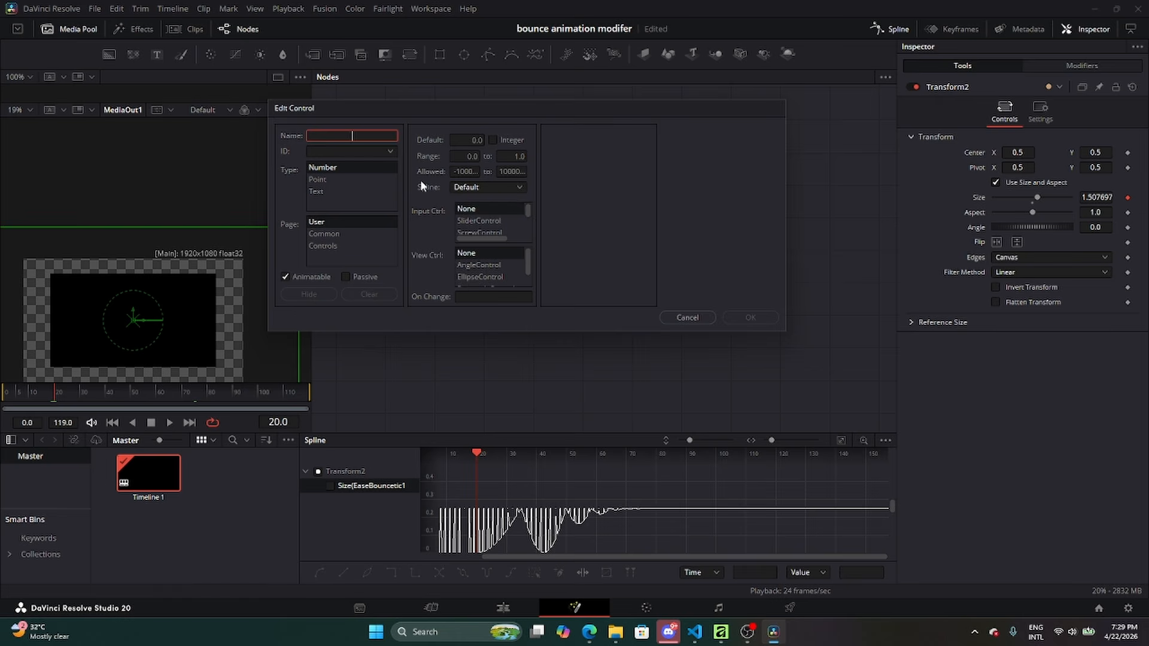
pyautogui.write('P')
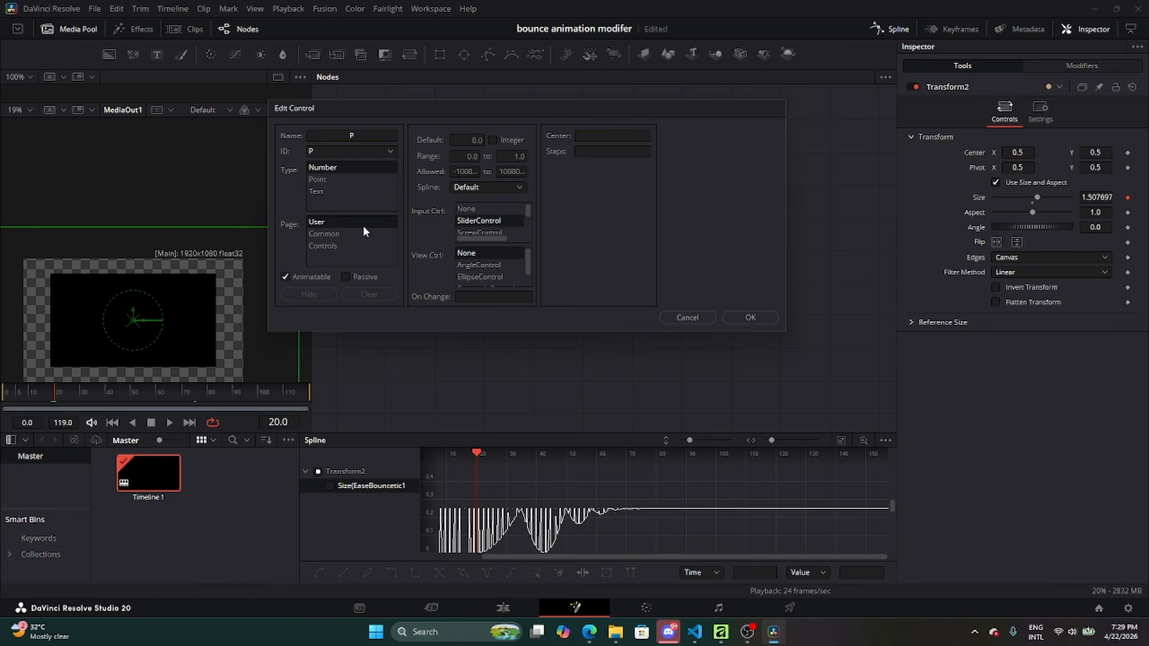
pyautogui.click(326, 246)
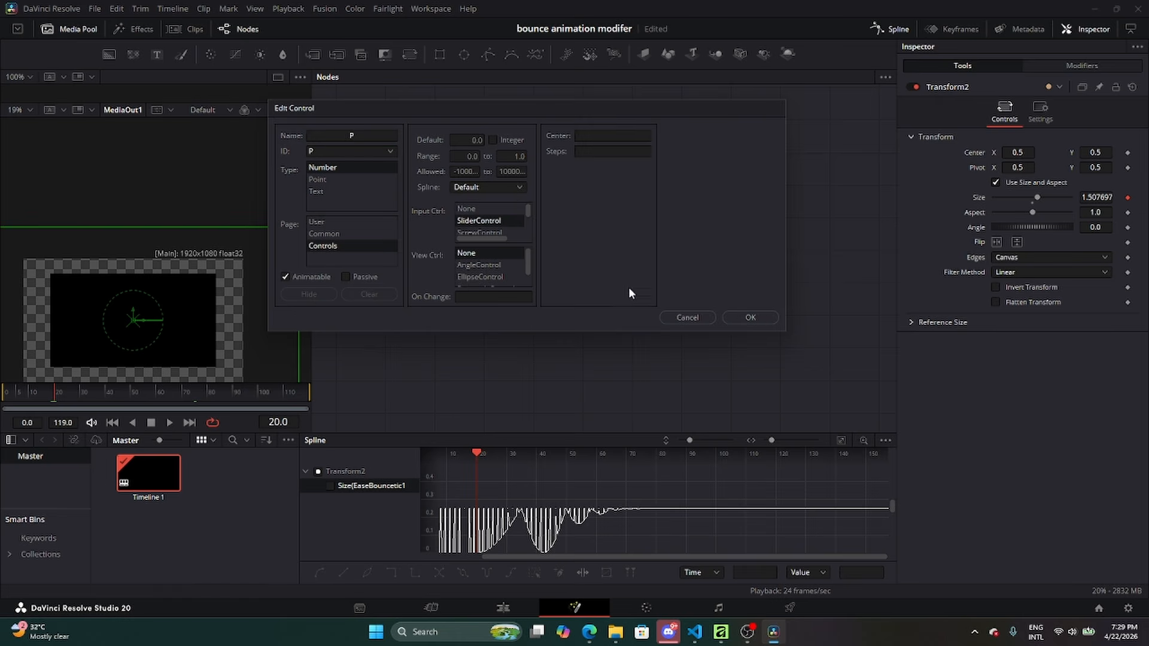
pyautogui.click(359, 137)
pyautogui.click(751, 319)
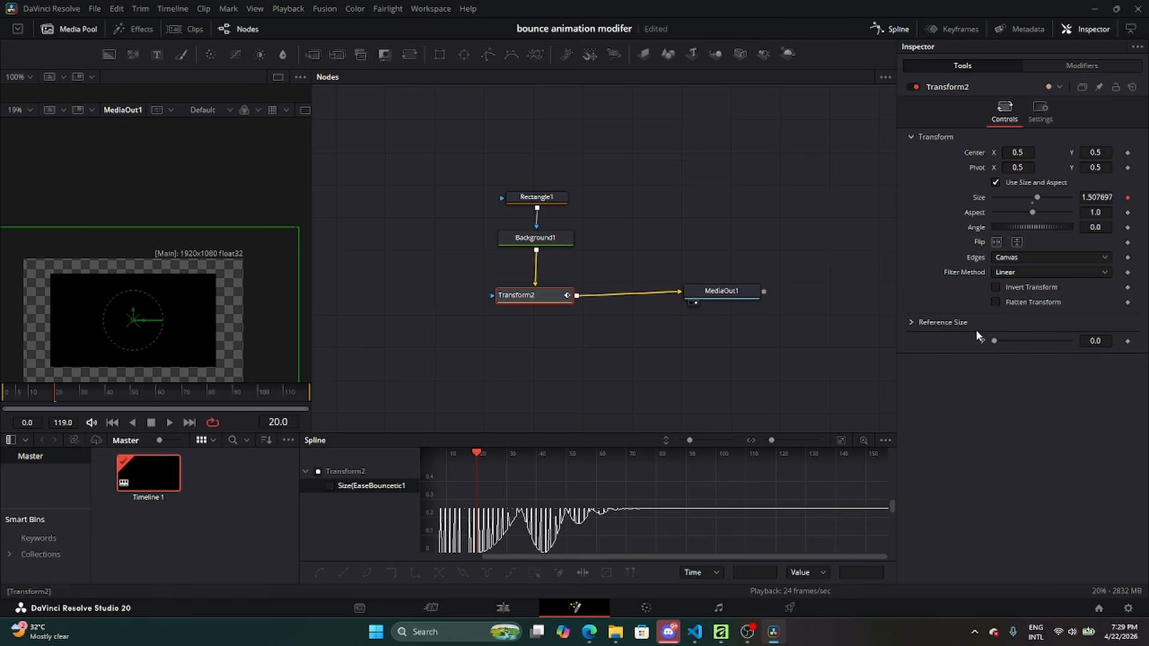
# Add the expression Point(0.5, P) to Transform2's Center so that P drives the vertical position.
pyautogui.rightClick(974, 154)
pyautogui.click(998, 307)
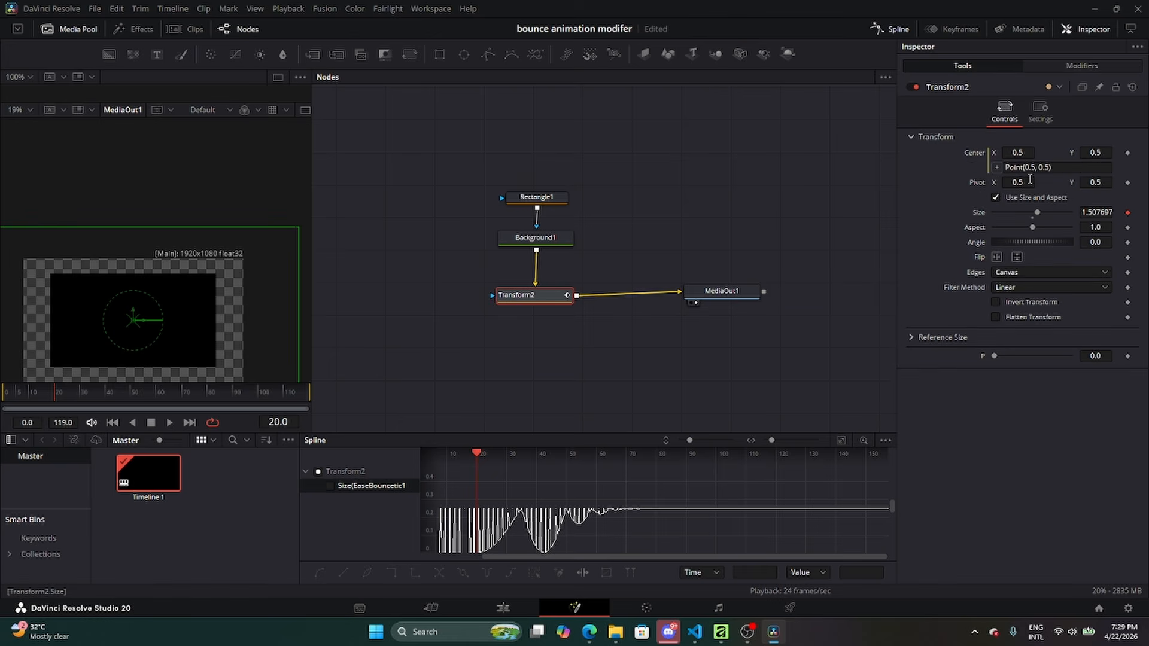
pyautogui.click(1055, 167)
pyautogui.doubleClick(1040, 167)
pyautogui.write('P')
pyautogui.press('Return')
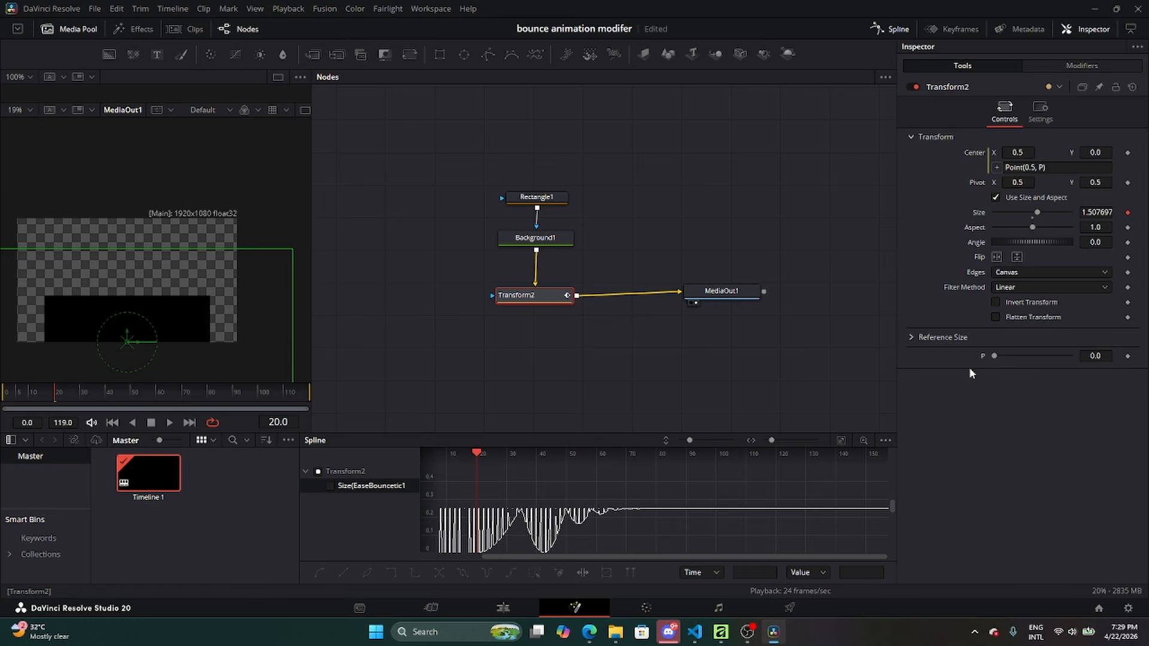
# Apply the EaseBouncetic modifier to Transform2's custom P control.
pyautogui.rightClick(983, 358)
pyautogui.moveTo(1035, 398)
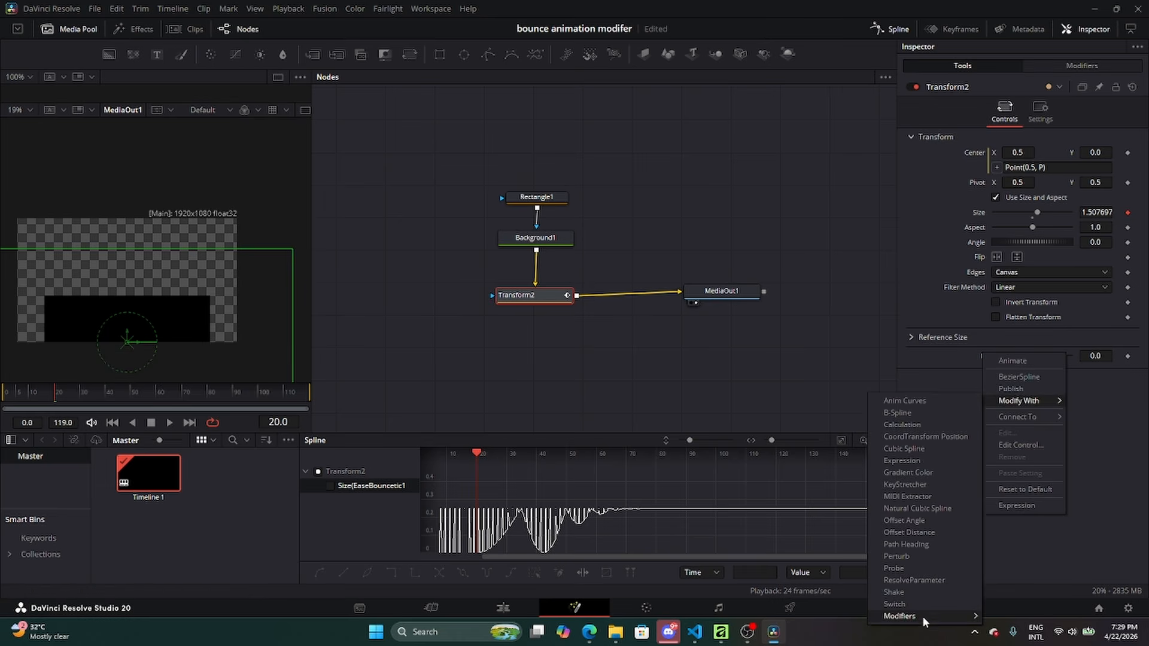
pyautogui.moveTo(933, 617)
pyautogui.click(1022, 627)
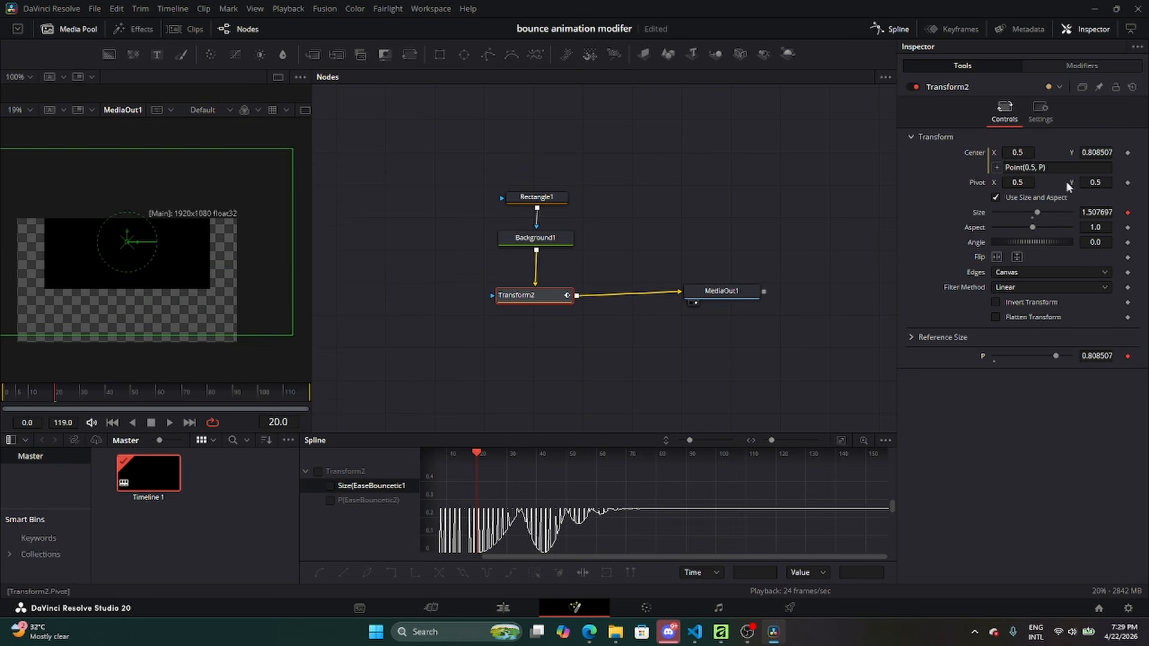
# Play back the animation from the start and switch the EaseBouncetic2 modifier's Mode to Bounce.
pyautogui.scroll(-3, 199, 297)
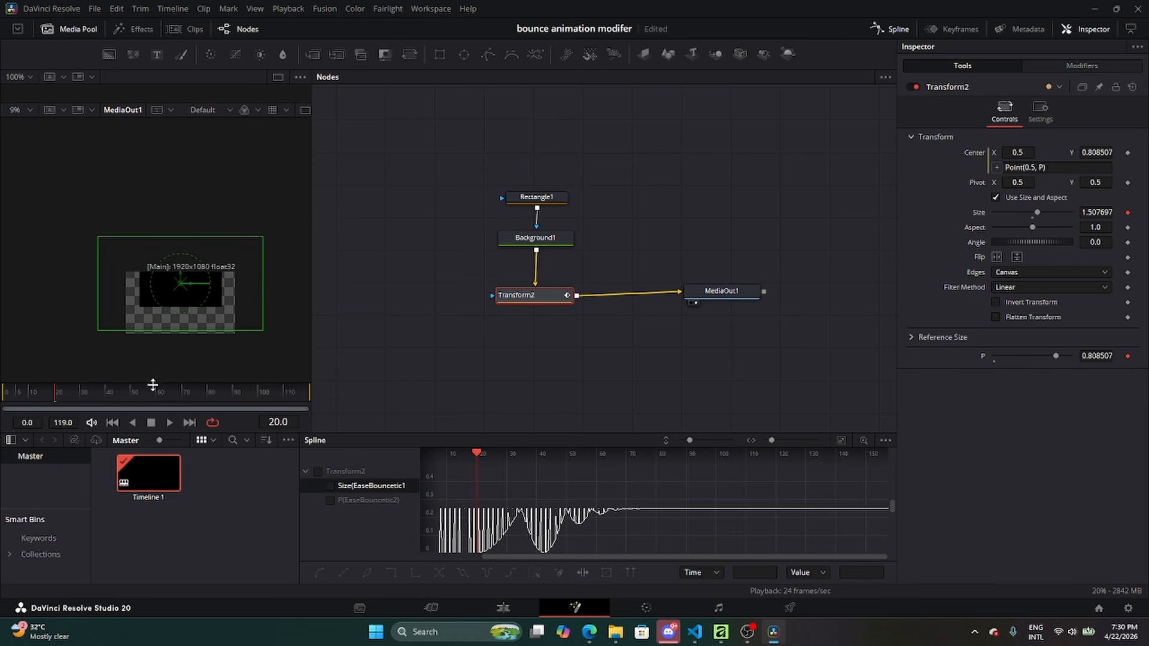
pyautogui.click(17, 397)
pyautogui.press('space')
pyautogui.press('space')
pyautogui.click(1071, 68)
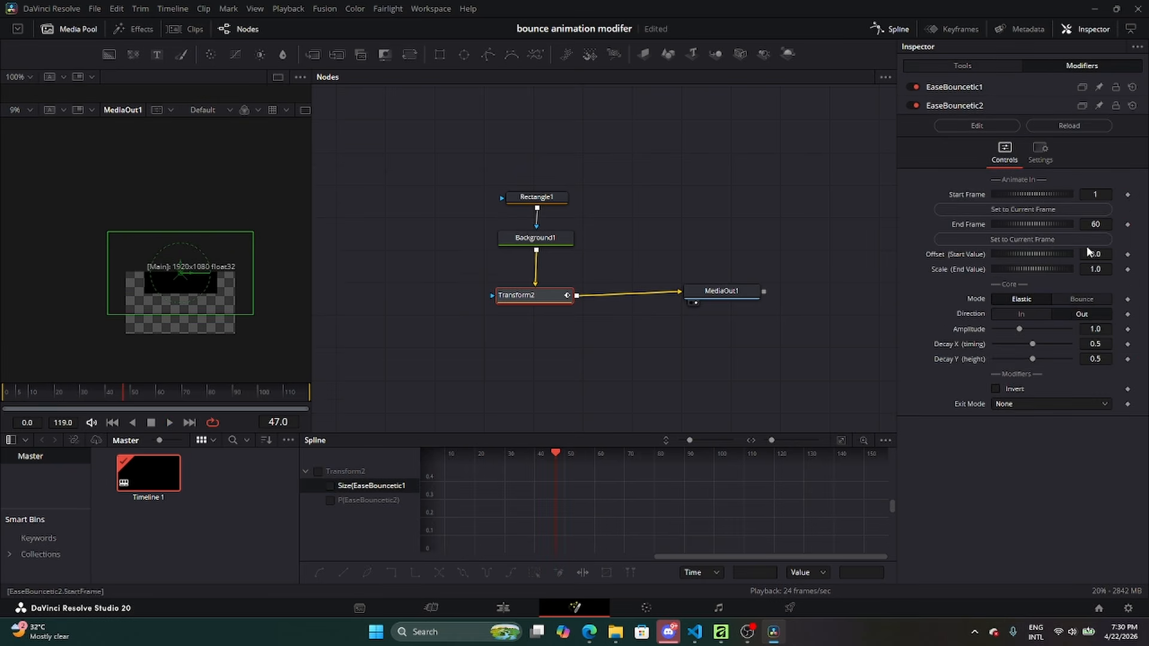
pyautogui.click(1077, 299)
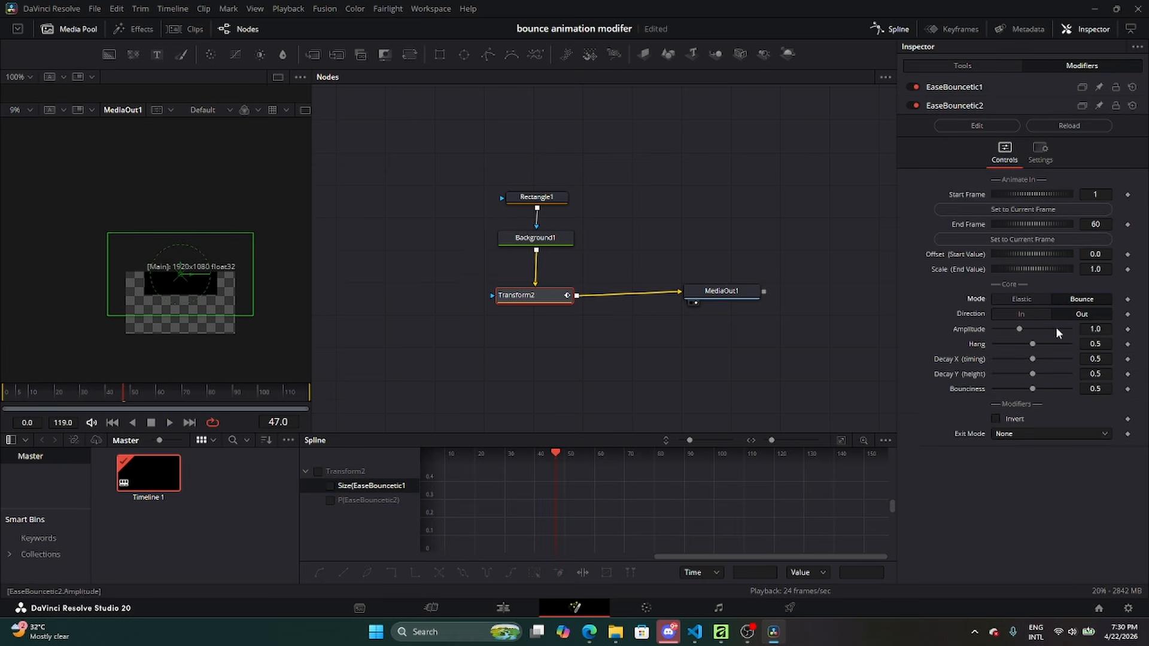
# Set EaseBouncetic2's Start Frame to 10 and End Frame to 80 from the playhead position, and preview the motion.
pyautogui.click(60, 395)
pyautogui.moveTo(58, 393); pyautogui.dragTo(28, 400)
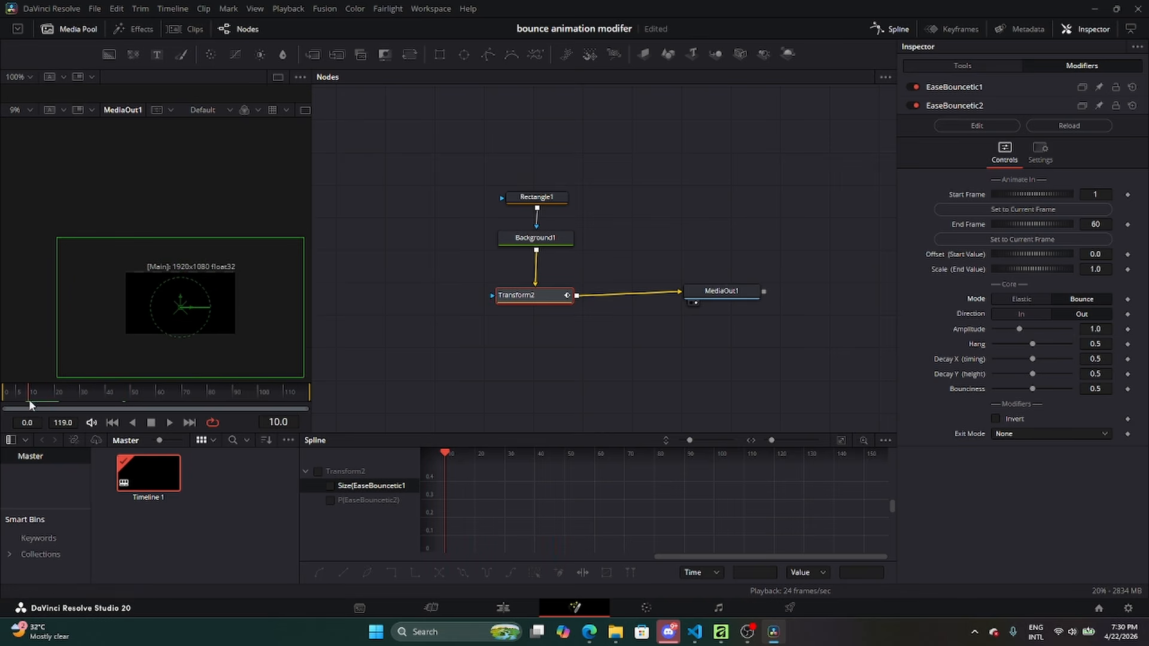
pyautogui.click(968, 209)
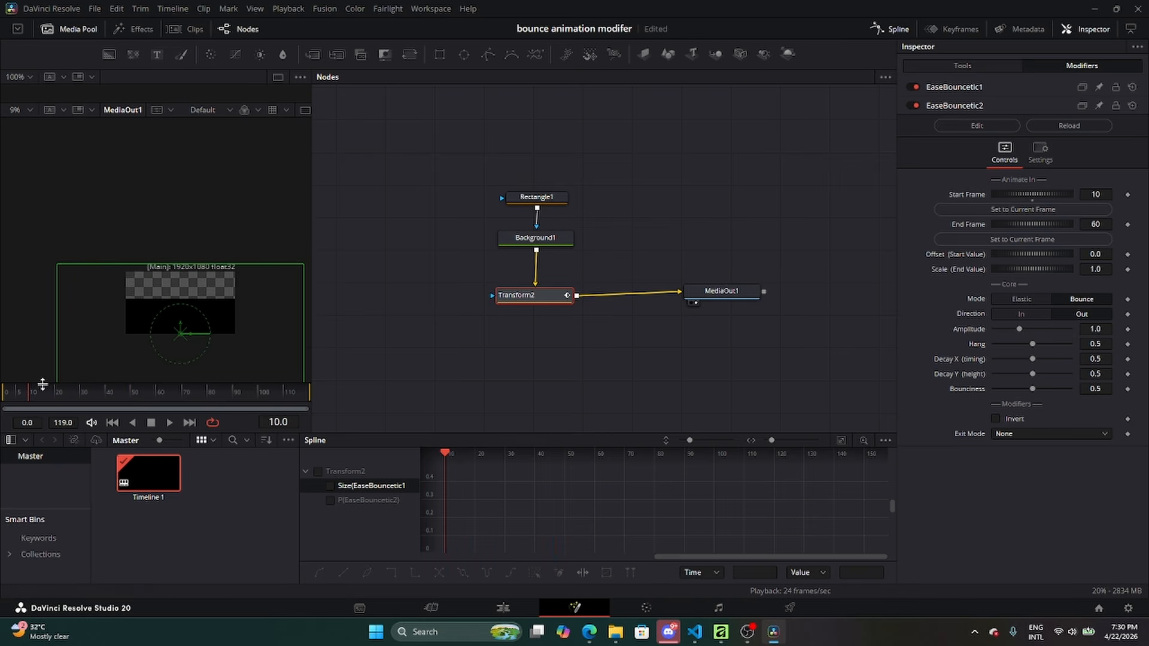
pyautogui.click(209, 392)
pyautogui.click(1001, 240)
pyautogui.moveTo(8, 397); pyautogui.dragTo(2, 399)
pyautogui.press('space')
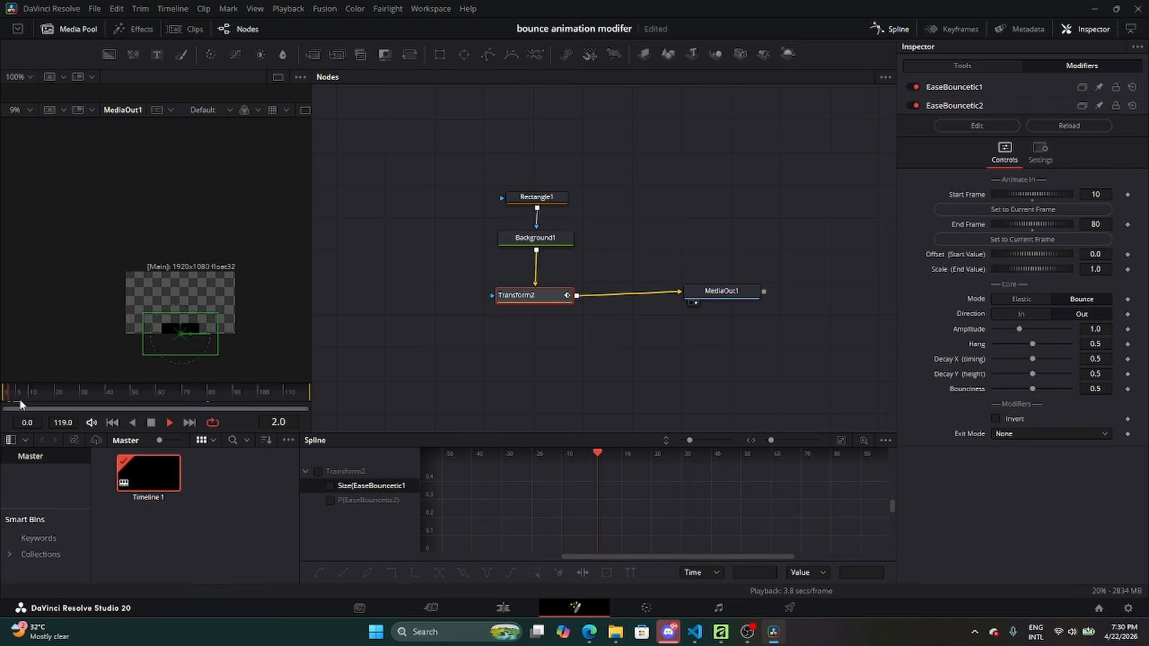
# Stop playback and reset Transform2's Size to its default, removing its EaseBouncetic modifier.
pyautogui.click(27, 393)
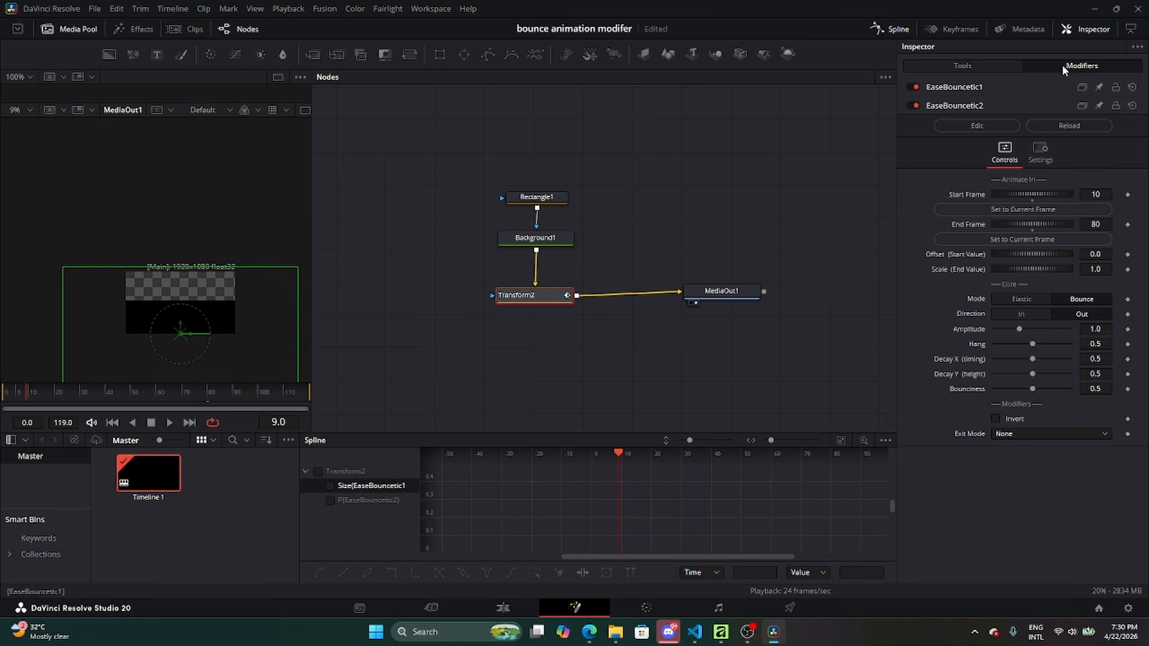
pyautogui.click(960, 66)
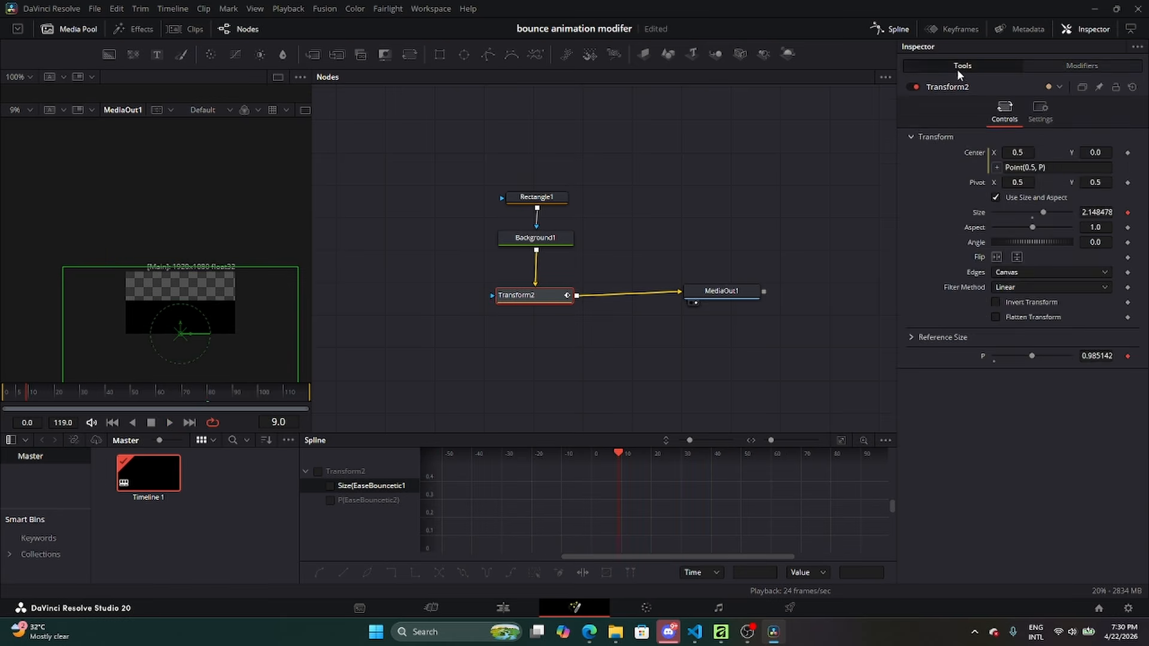
pyautogui.doubleClick(975, 214)
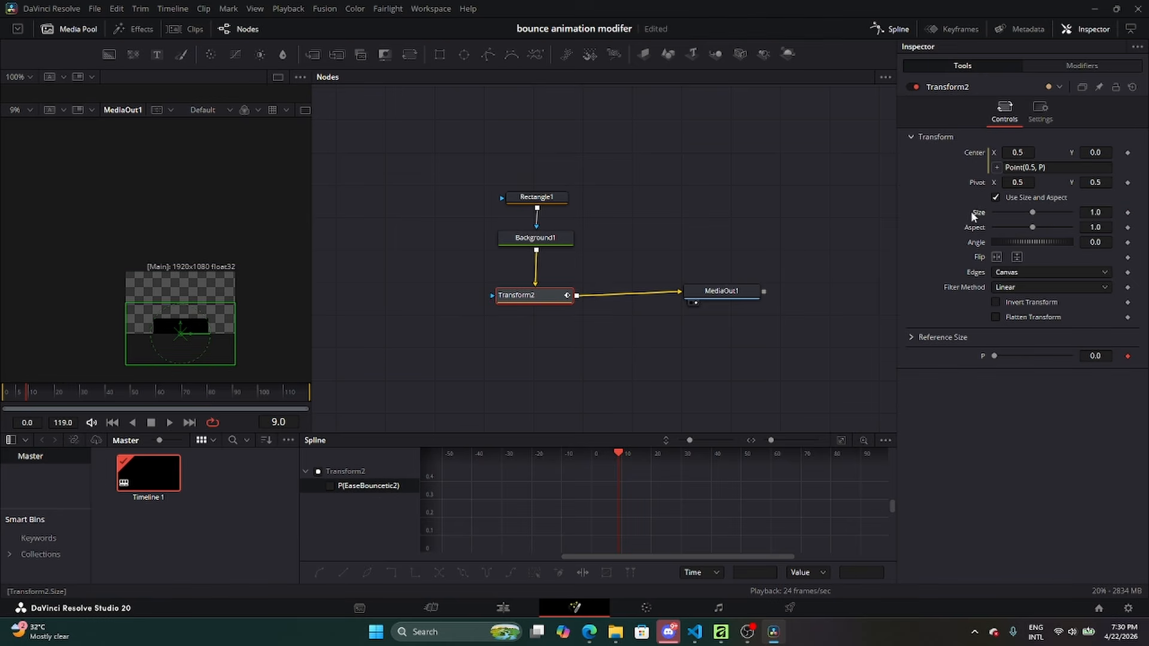
# Move the playhead to frame 10 and set EaseBouncetic2's Offset (Start Value) to 1.5, after trying 1.
pyautogui.click(29, 392)
pyautogui.click(1082, 65)
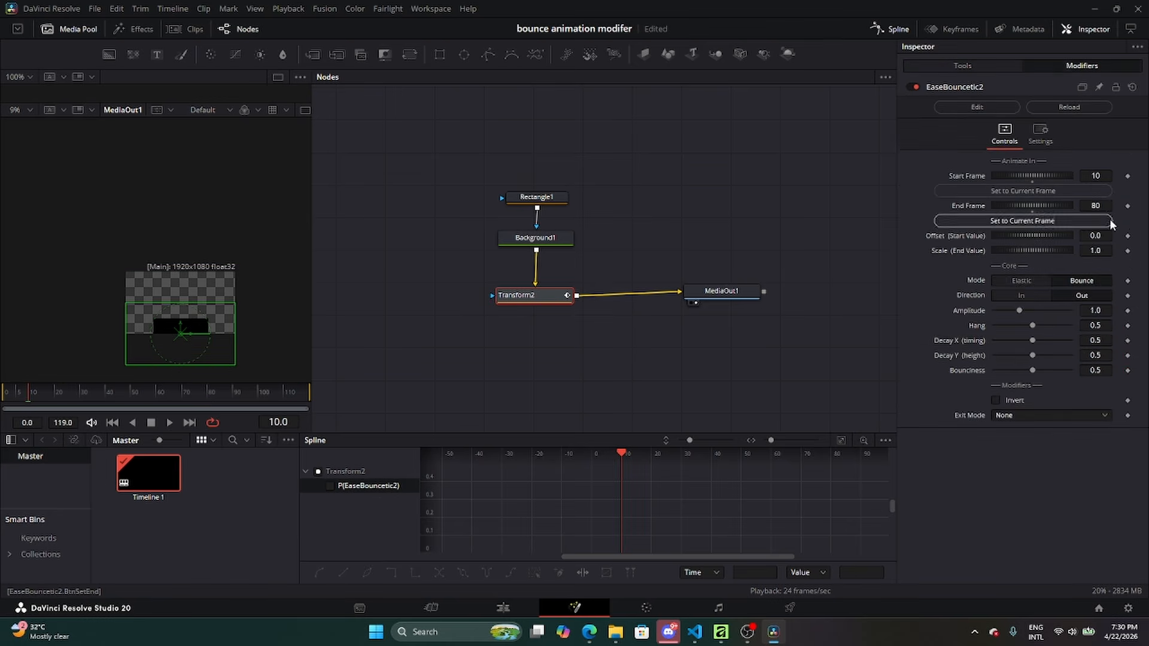
pyautogui.click(1103, 236)
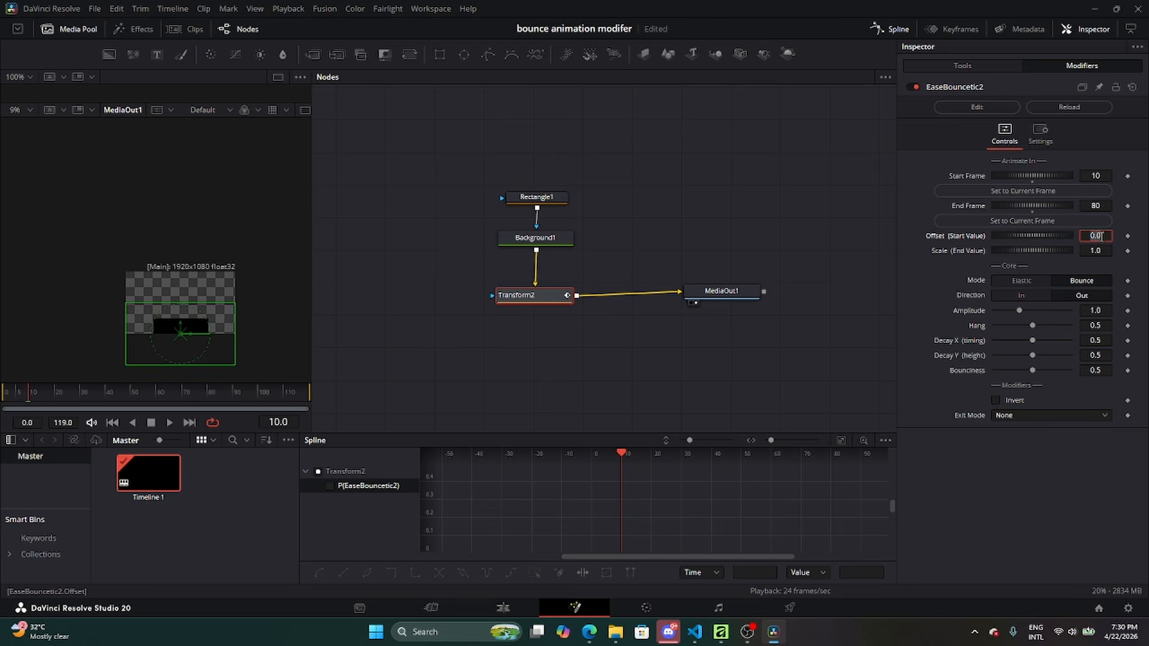
pyautogui.write('1')
pyautogui.press('Return')
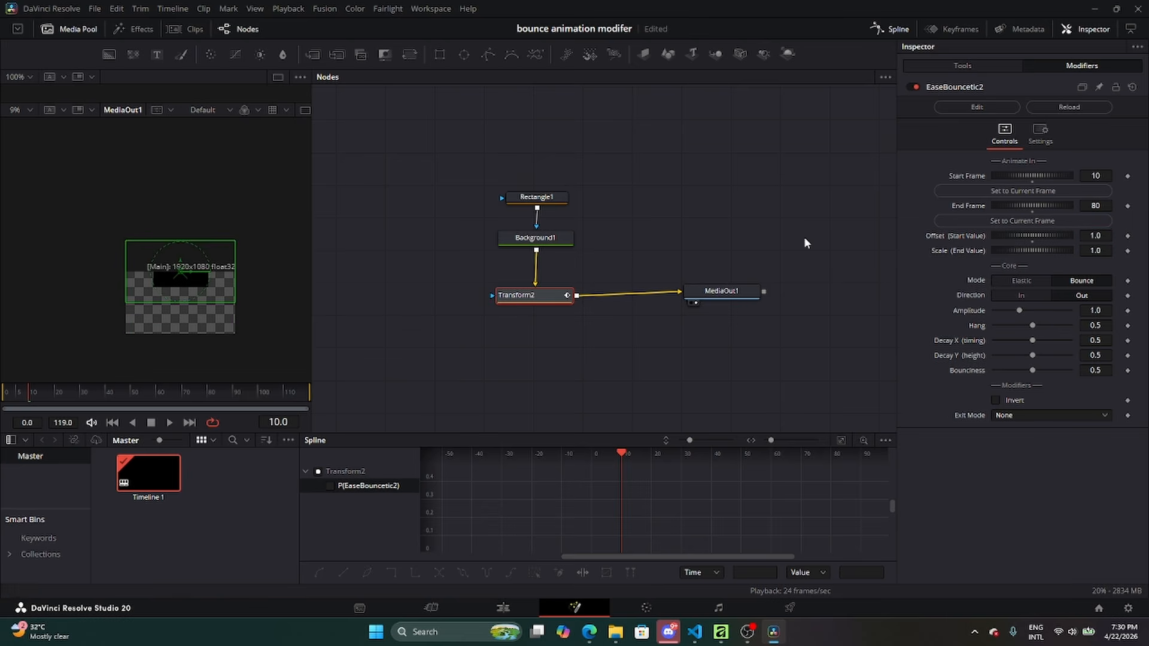
pyautogui.click(1101, 235)
pyautogui.write('1')
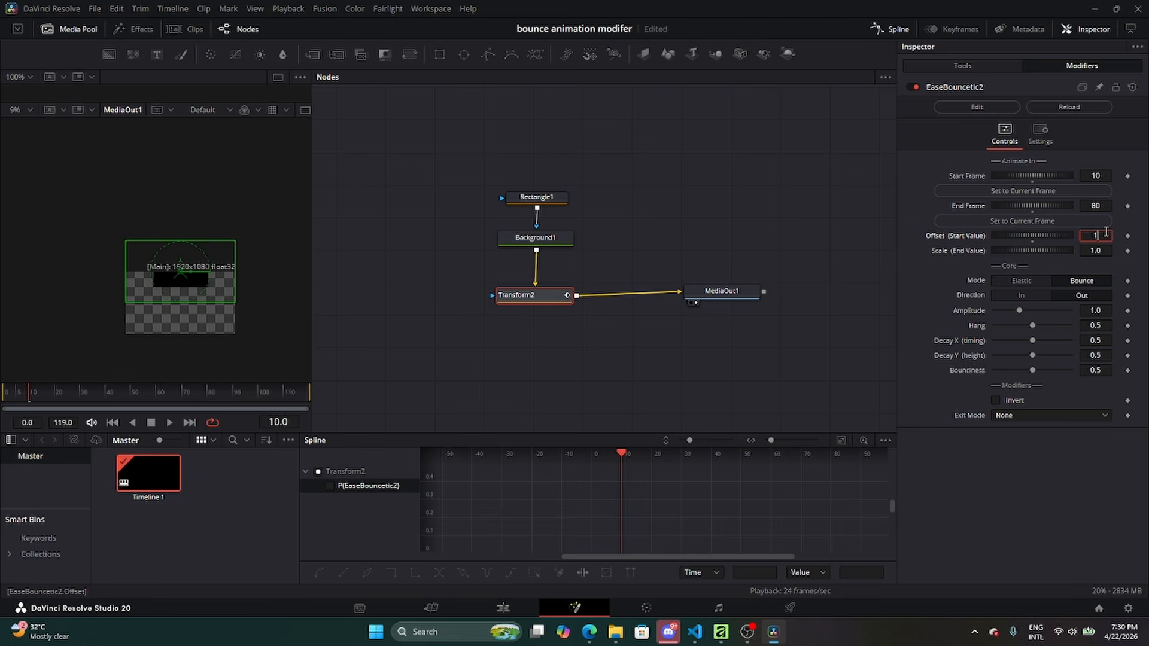
pyautogui.write('.5')
pyautogui.press('Return')
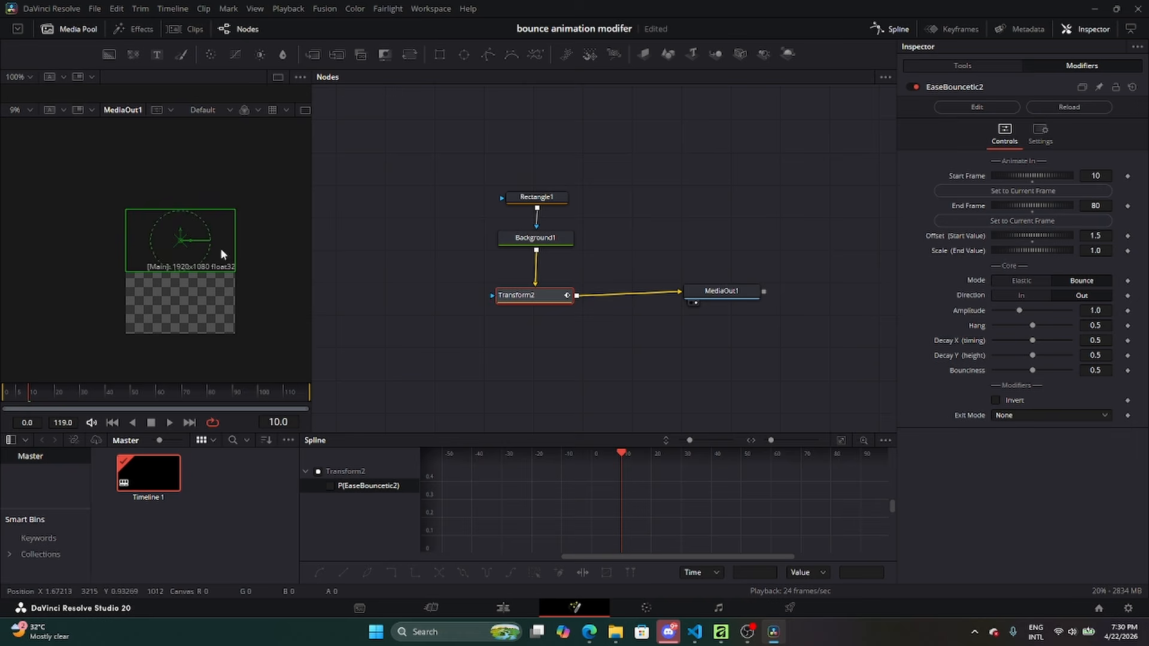
# At frame 80, save the project and set EaseBouncetic2's Scale (End Value) to 0.25, after trying 0.75 and 0.0.
pyautogui.click(208, 391)
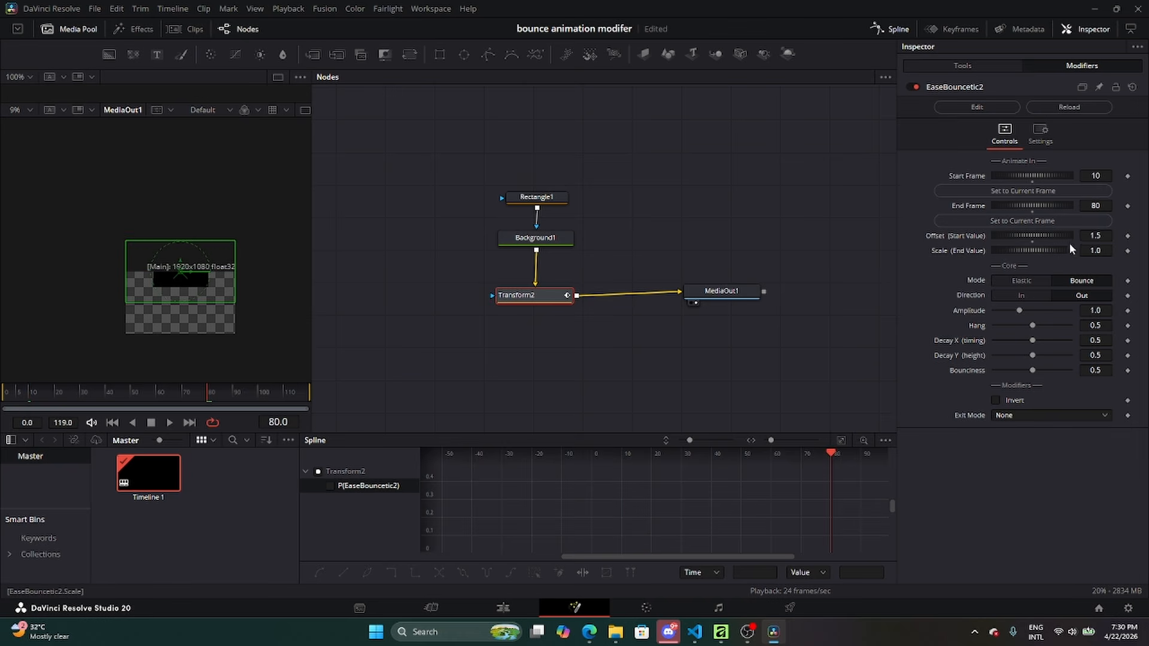
pyautogui.click(1098, 252)
pyautogui.hotkey('ctrl', 's')
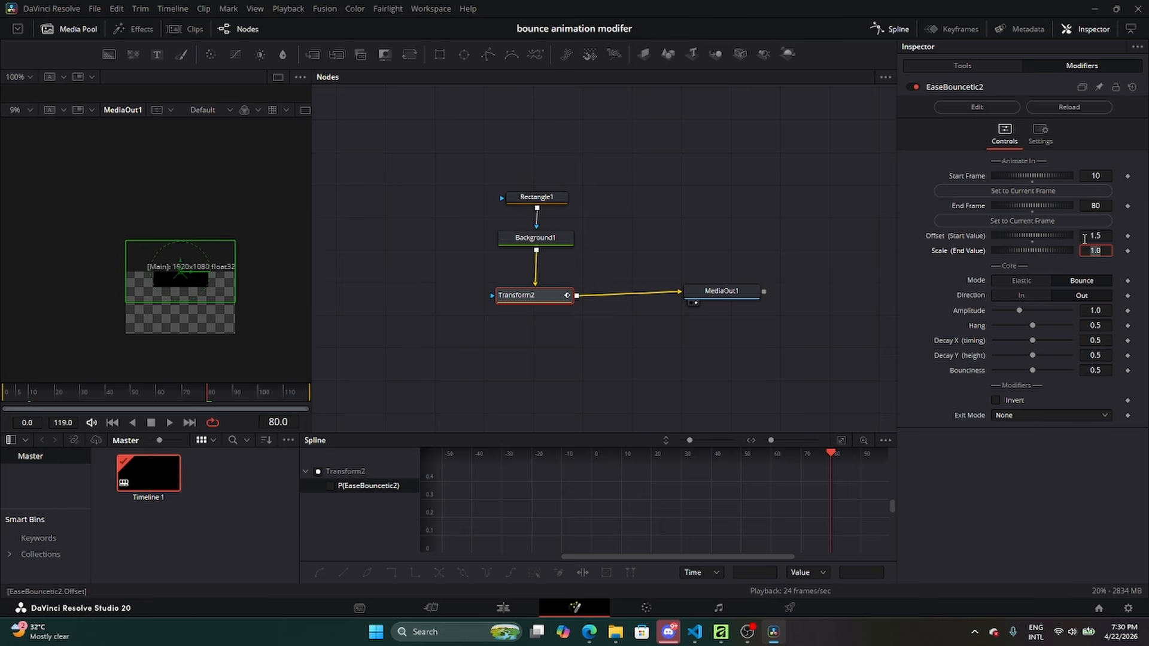
pyautogui.write('0.75')
pyautogui.press('Return')
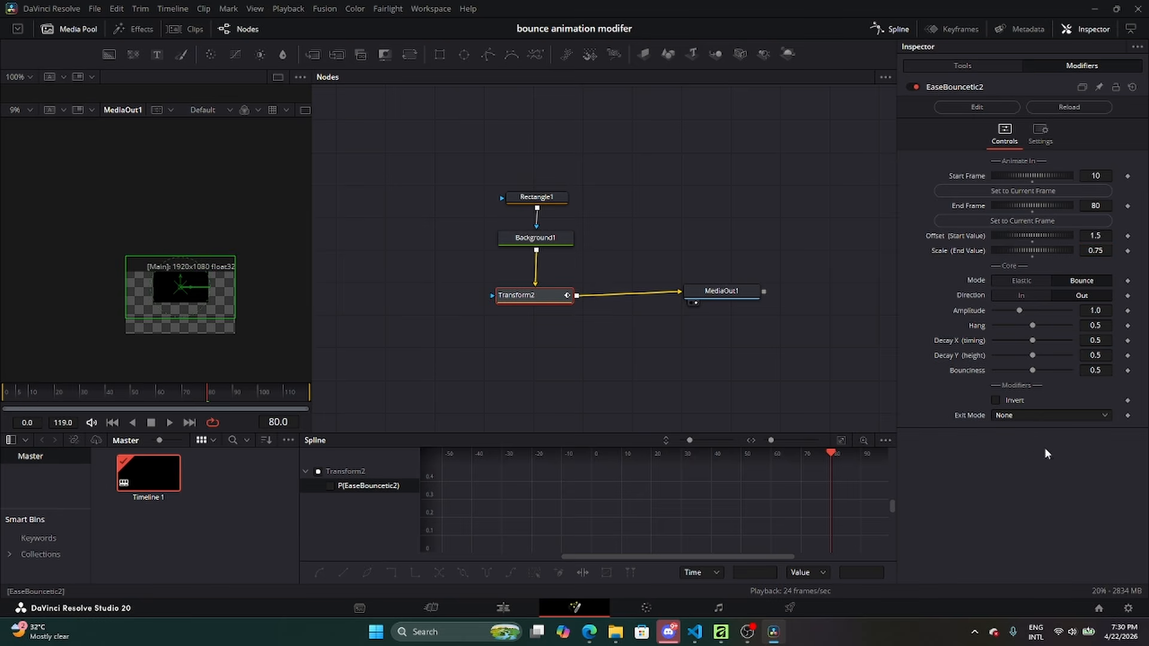
pyautogui.click(1100, 250)
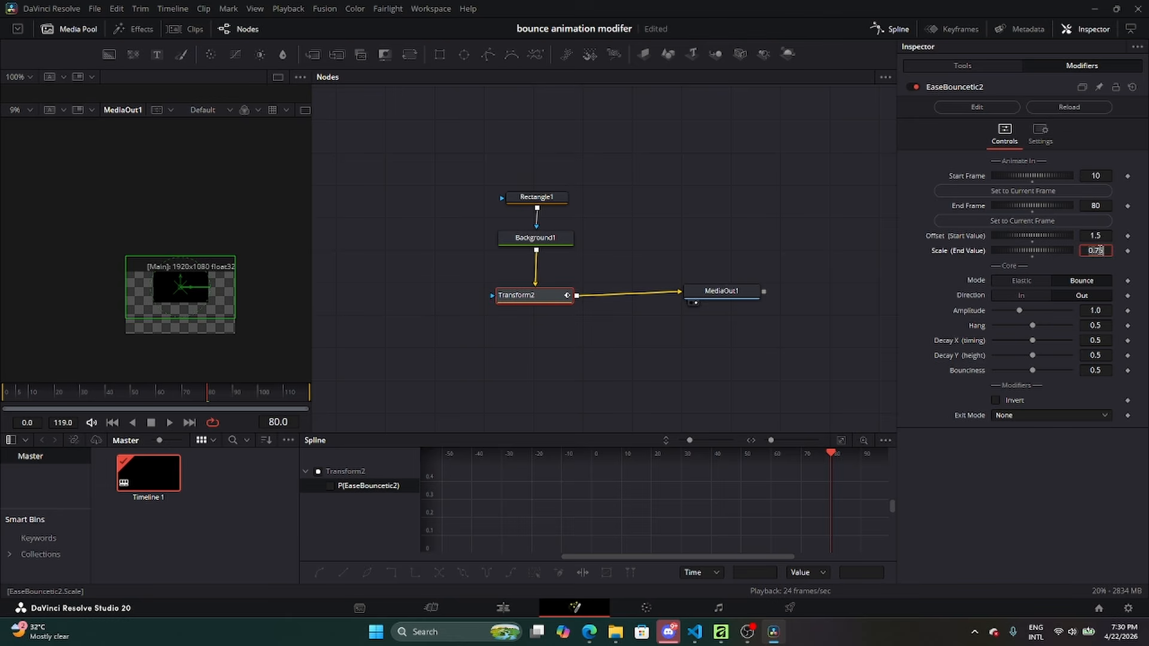
pyautogui.write('0.0')
pyautogui.press('Return')
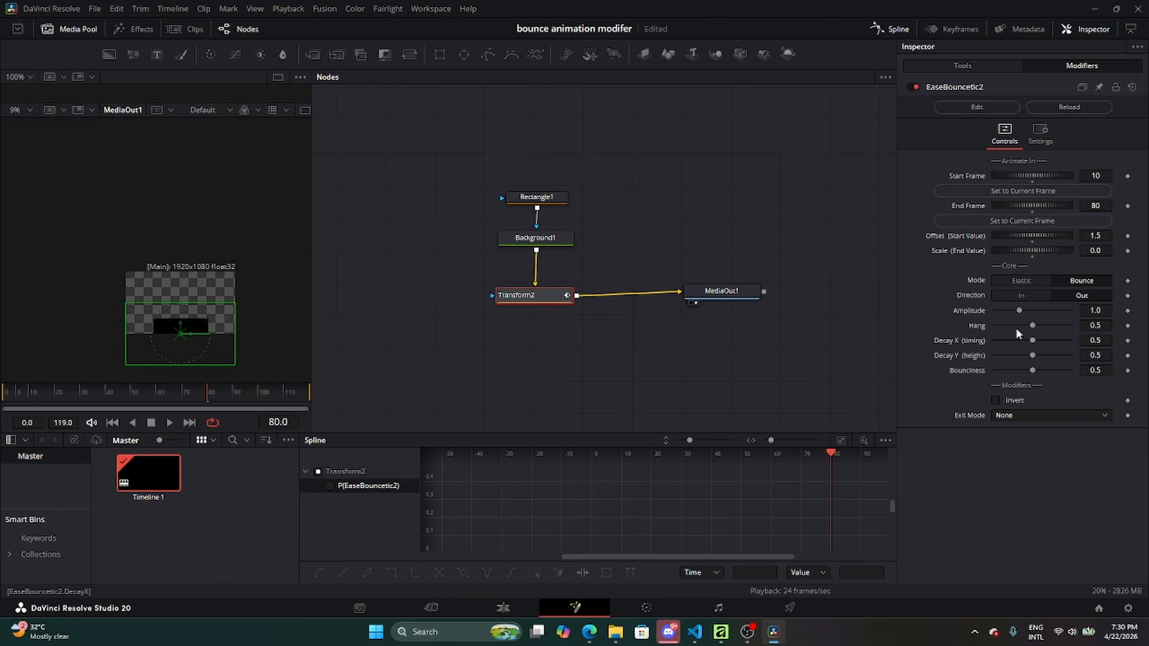
pyautogui.click(1102, 251)
pyautogui.press('Return')
# Play back the rectangle's vertical bounce in the viewer and check how it lands, at overview and close-up scale.
pyautogui.click(36, 394)
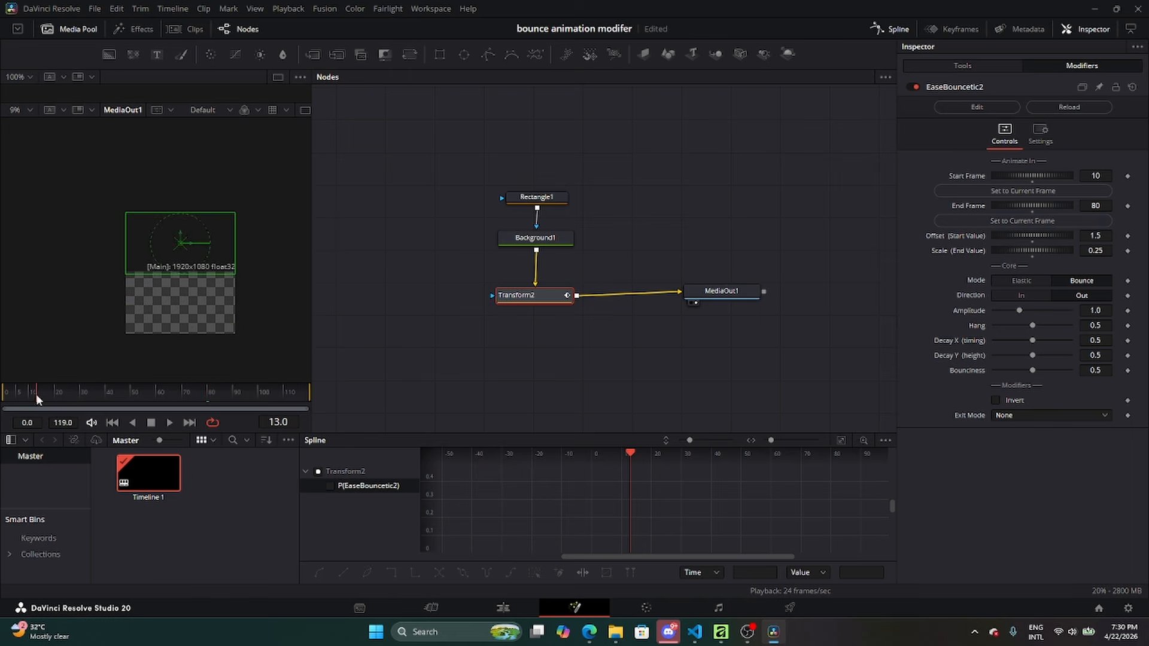
pyautogui.press('space')
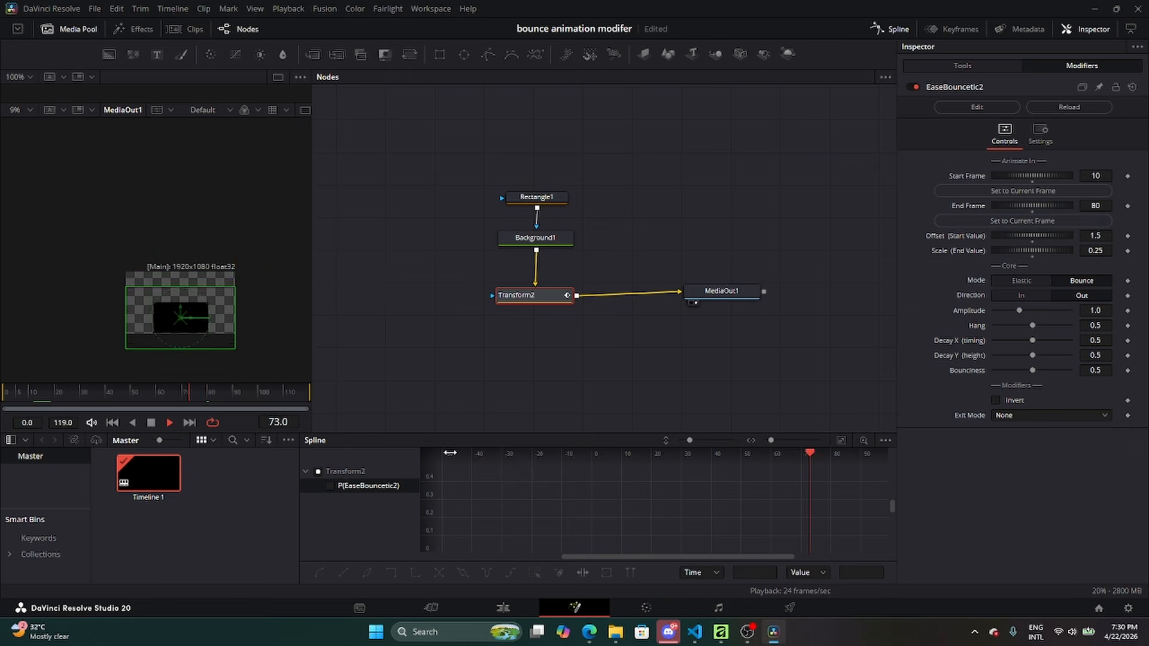
pyautogui.press('space')
pyautogui.scroll(3, 164, 317)
pyautogui.moveTo(199, 332); pyautogui.dragTo(146, 317)
pyautogui.click(41, 394)
pyautogui.press('space')
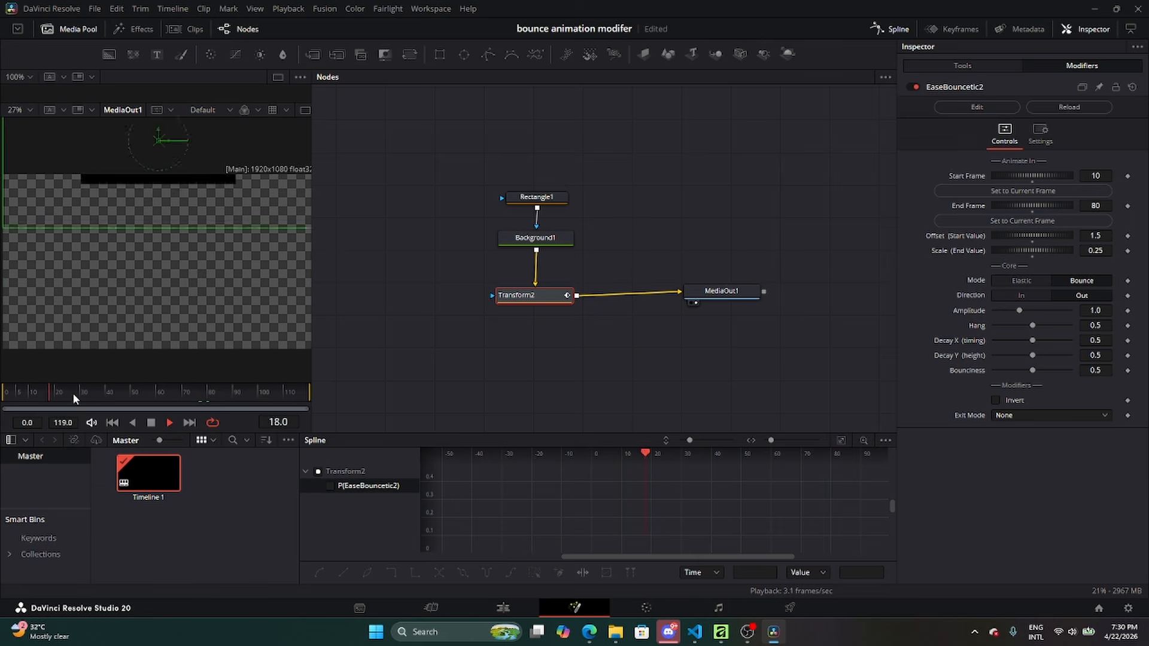
pyautogui.press('space')
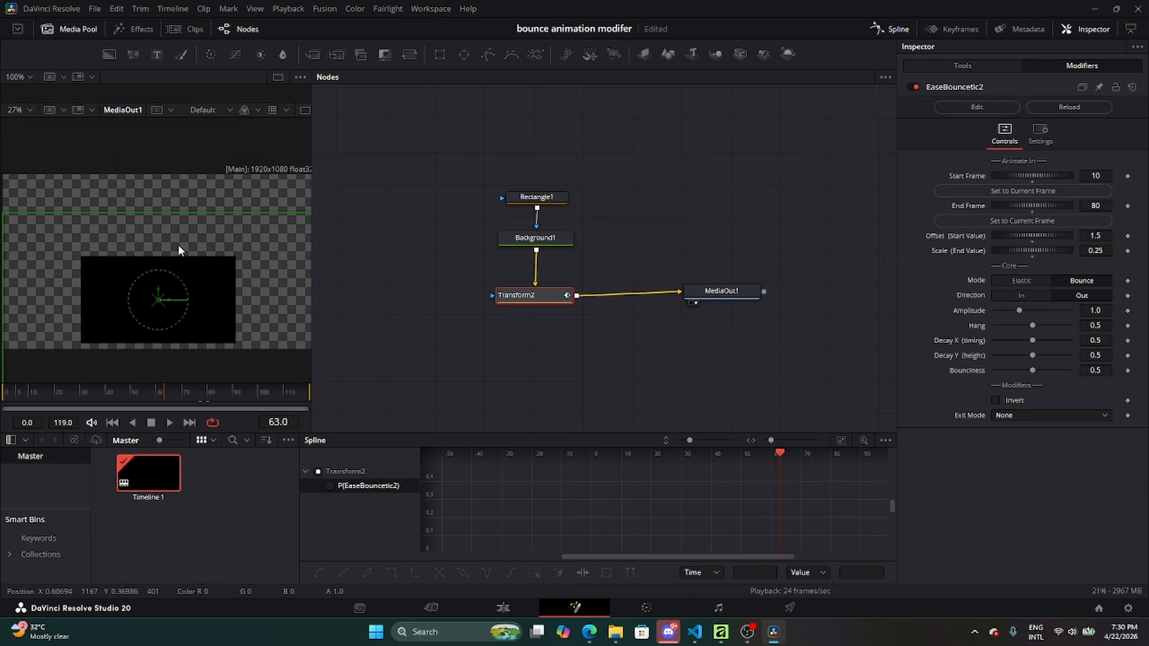
# Set EaseBouncetic2's Amplitude to 0.732 and play back the bounce.
pyautogui.moveTo(1021, 308); pyautogui.dragTo(954, 299)
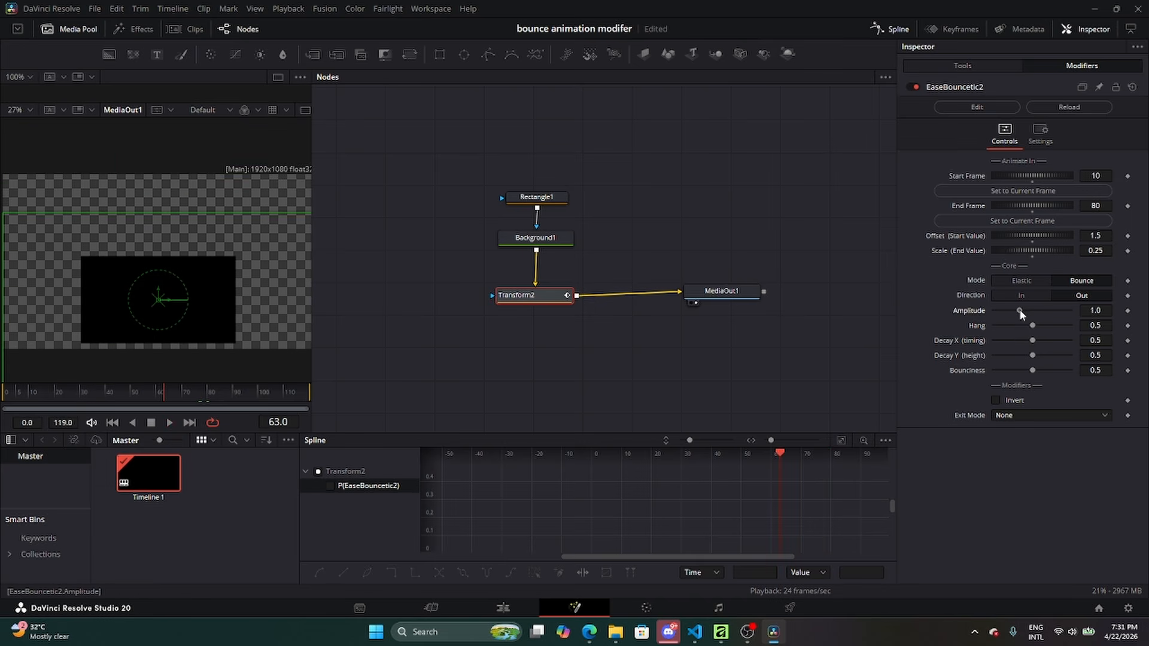
pyautogui.click(34, 391)
pyautogui.press('space')
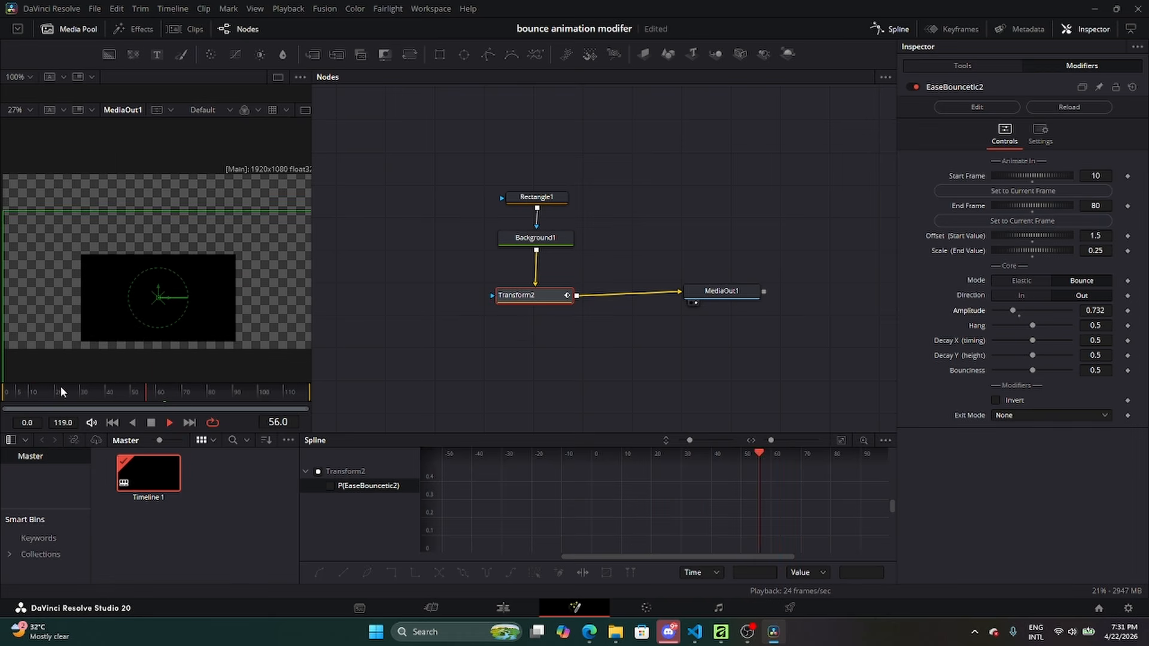
pyautogui.press('space')
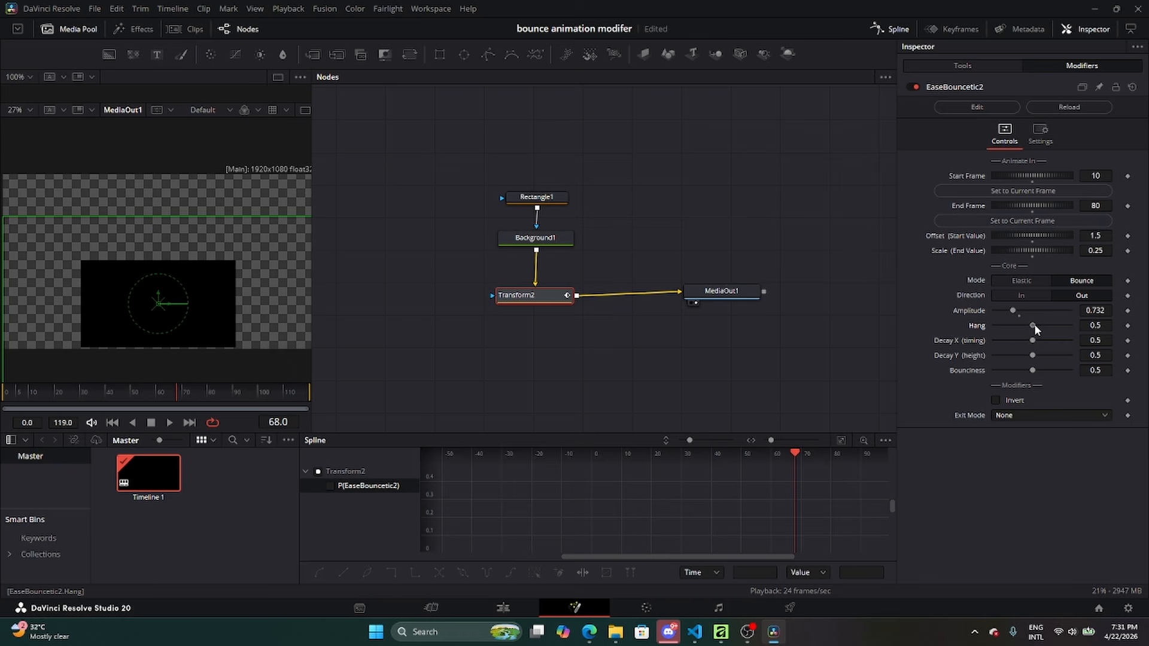
# Set EaseBouncetic2's Hang to 0.866 and display the P curve in the spline editor to inspect the bounce peaks.
pyautogui.moveTo(1034, 325); pyautogui.dragTo(1061, 326)
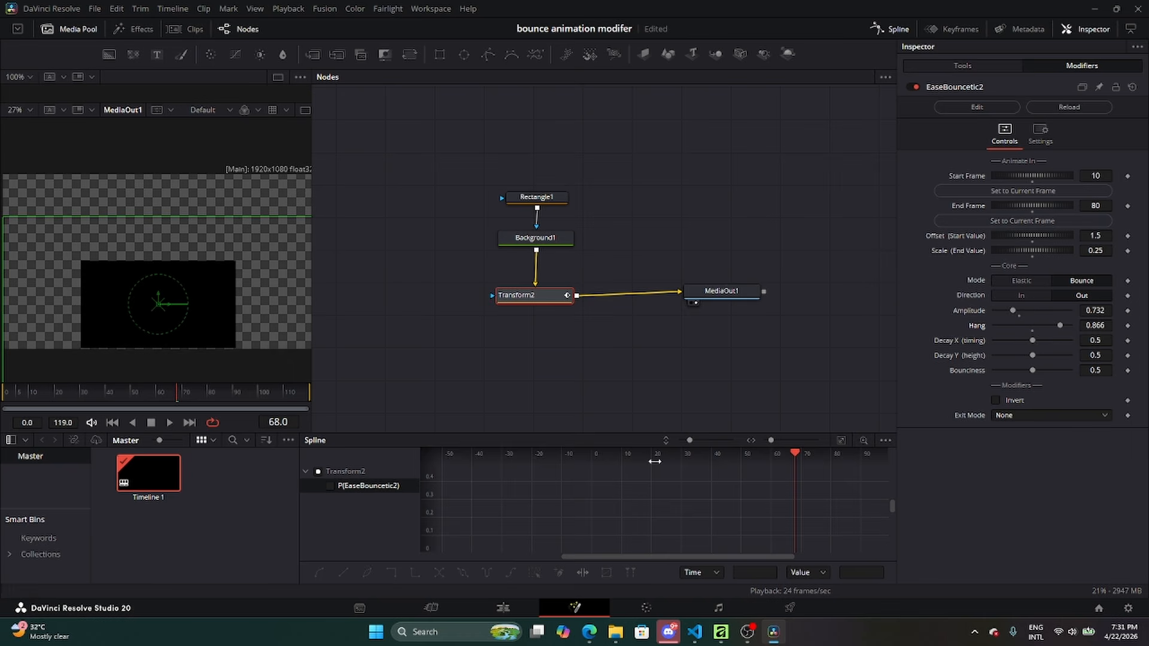
pyautogui.click(330, 490)
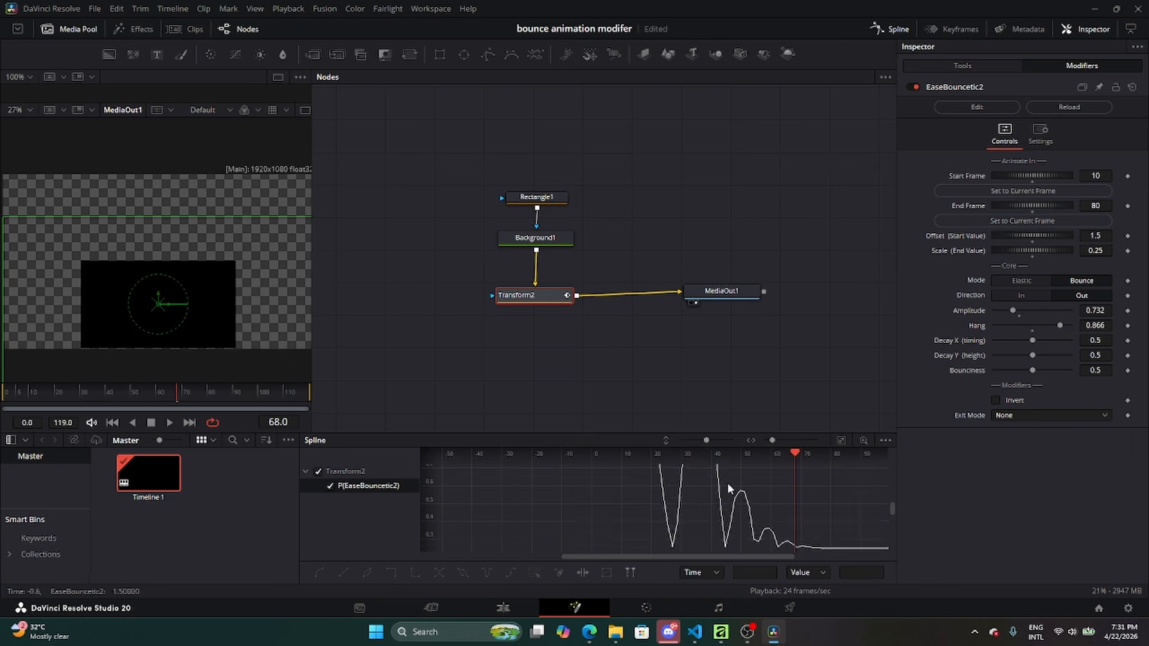
pyautogui.scroll(5, 677, 500)
pyautogui.scroll(4, 677, 500)
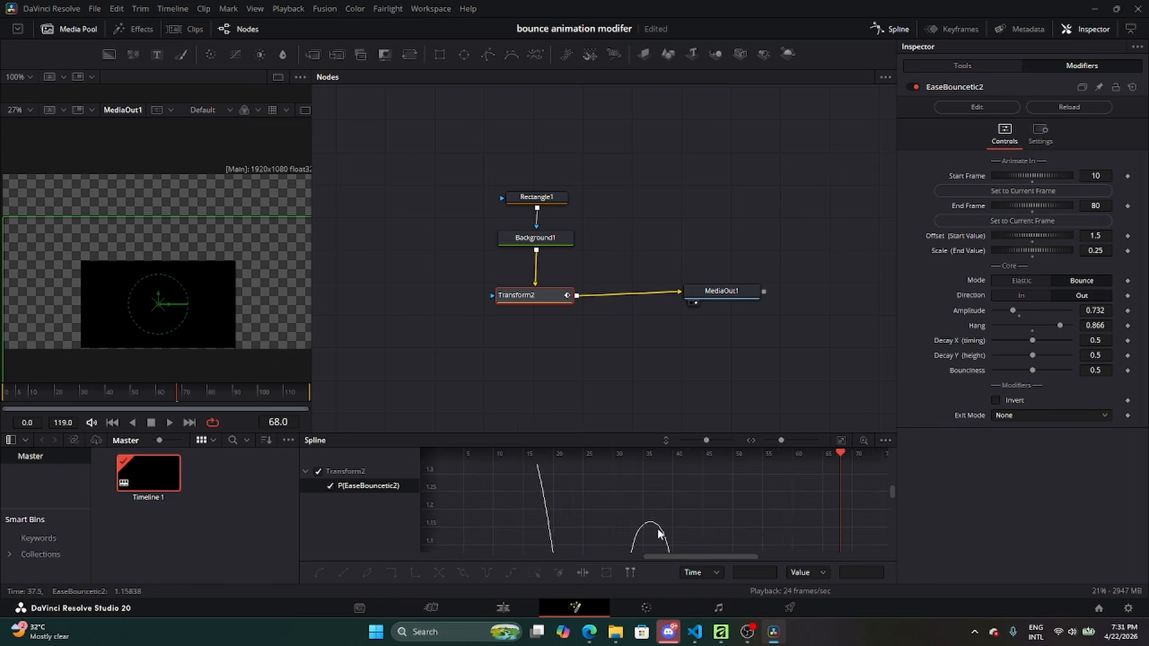
pyautogui.scroll(-9, 666, 508)
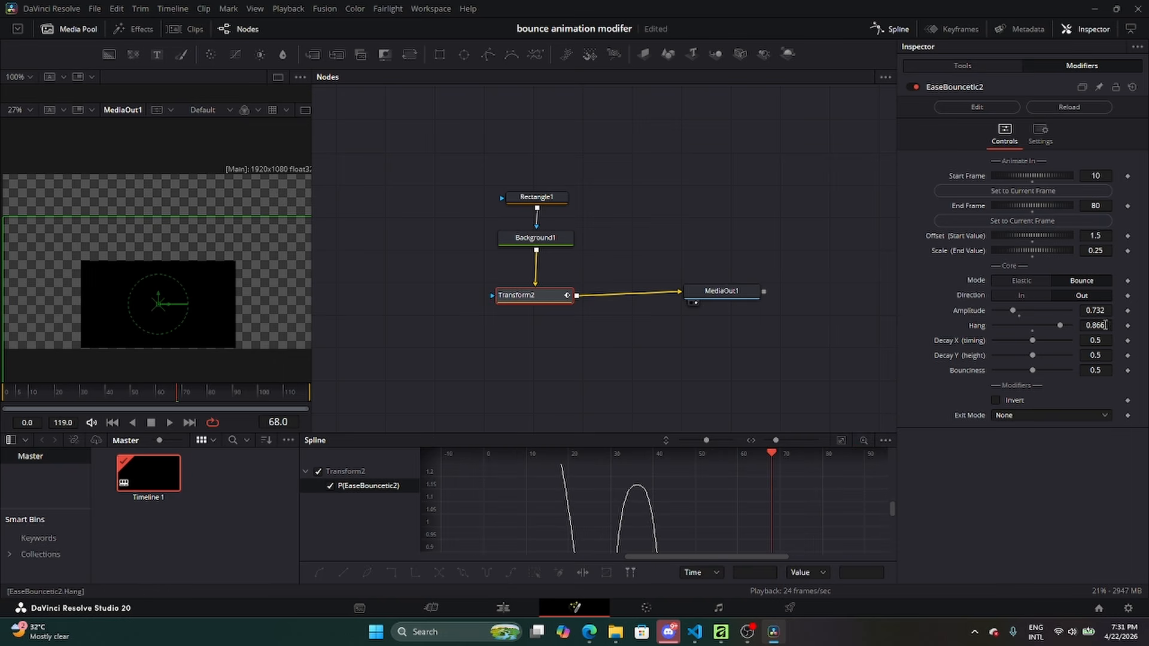
# Set EaseBouncetic2's Amplitude to 0.554, replay the bounce and fit the frame in the viewer.
pyautogui.moveTo(1101, 311); pyautogui.dragTo(1013, 293)
pyautogui.scroll(-5, 667, 498)
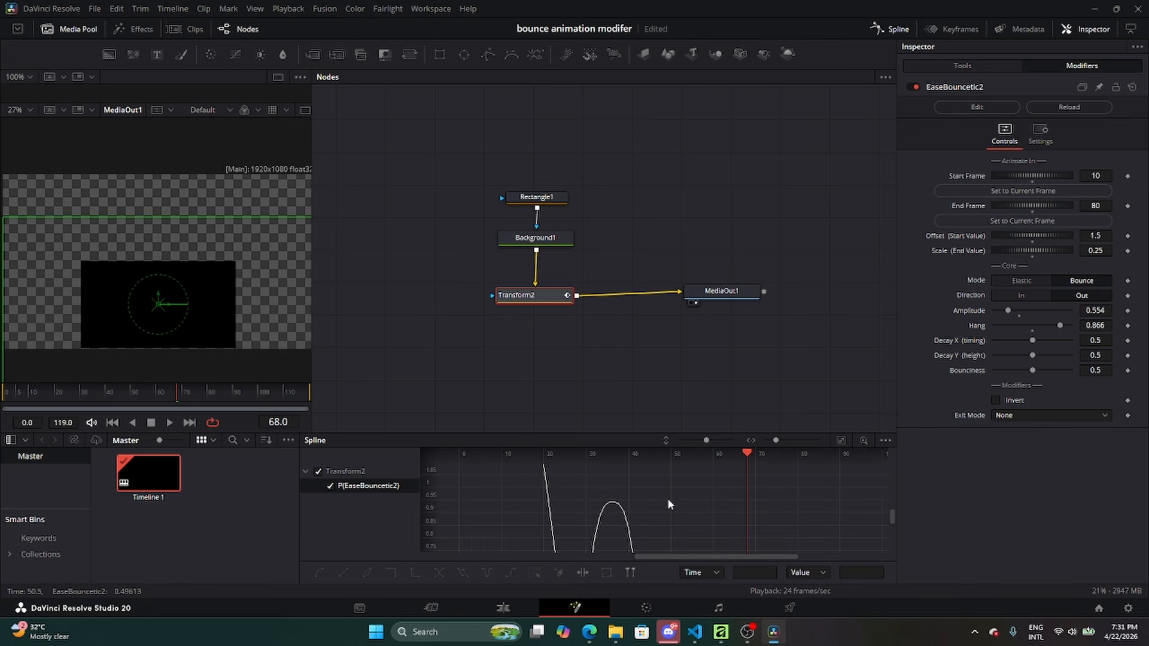
pyautogui.click(24, 393)
pyautogui.press('space')
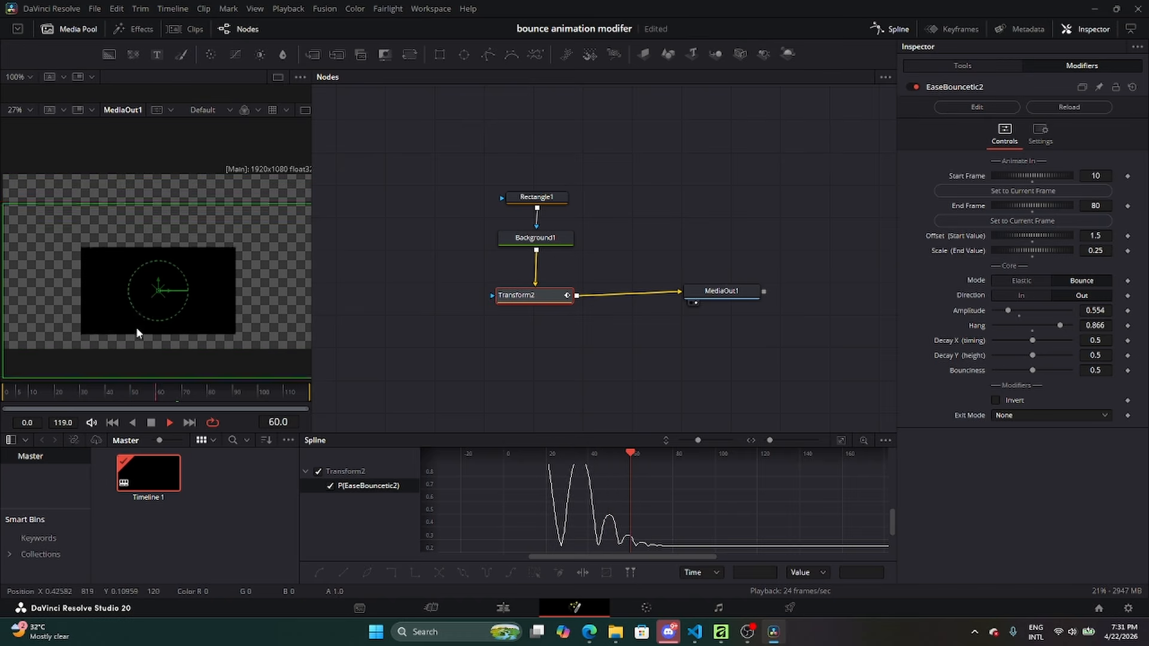
pyautogui.press('space')
pyautogui.click(49, 391)
pyautogui.press('space')
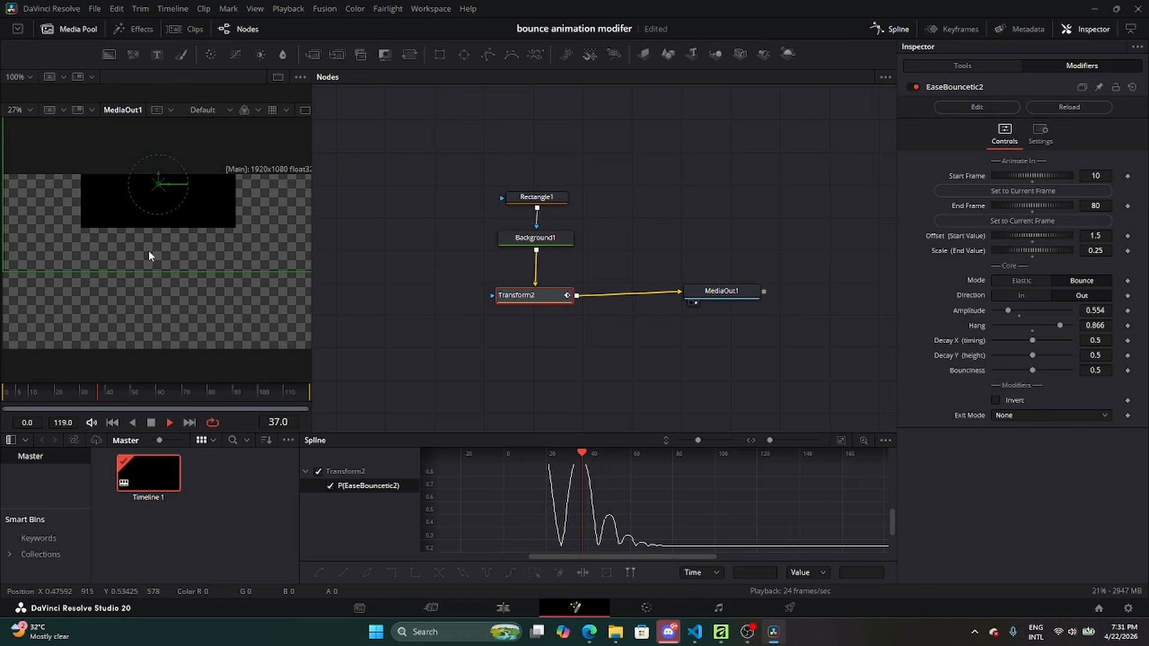
pyautogui.press('space')
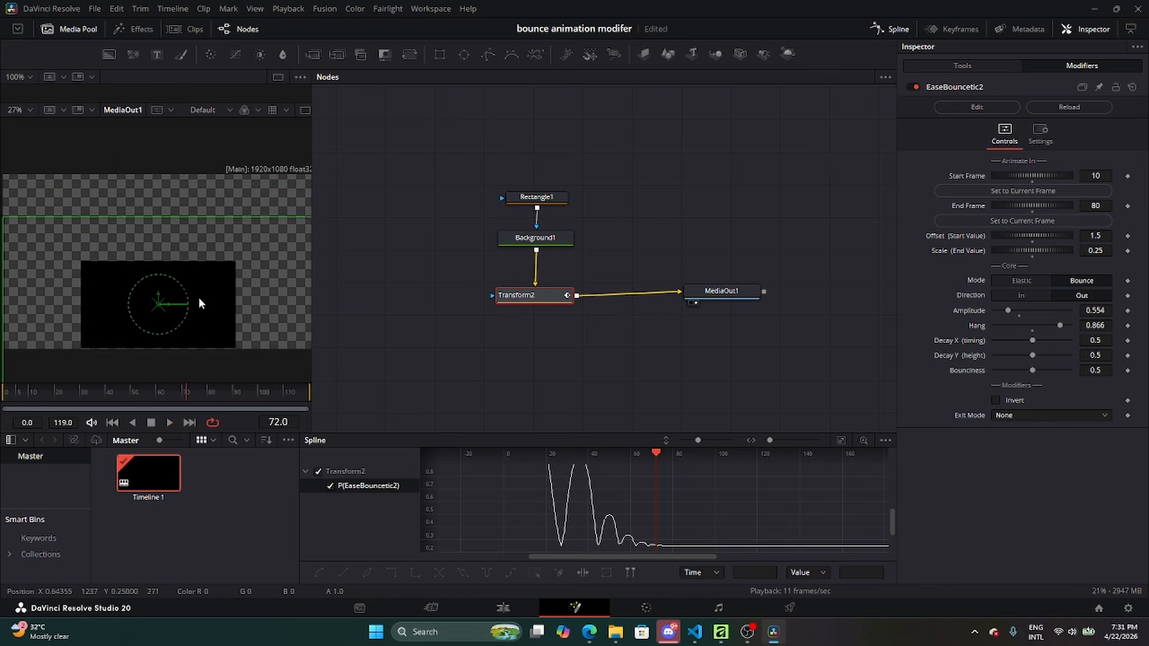
pyautogui.hotkey('ctrl', 'f')
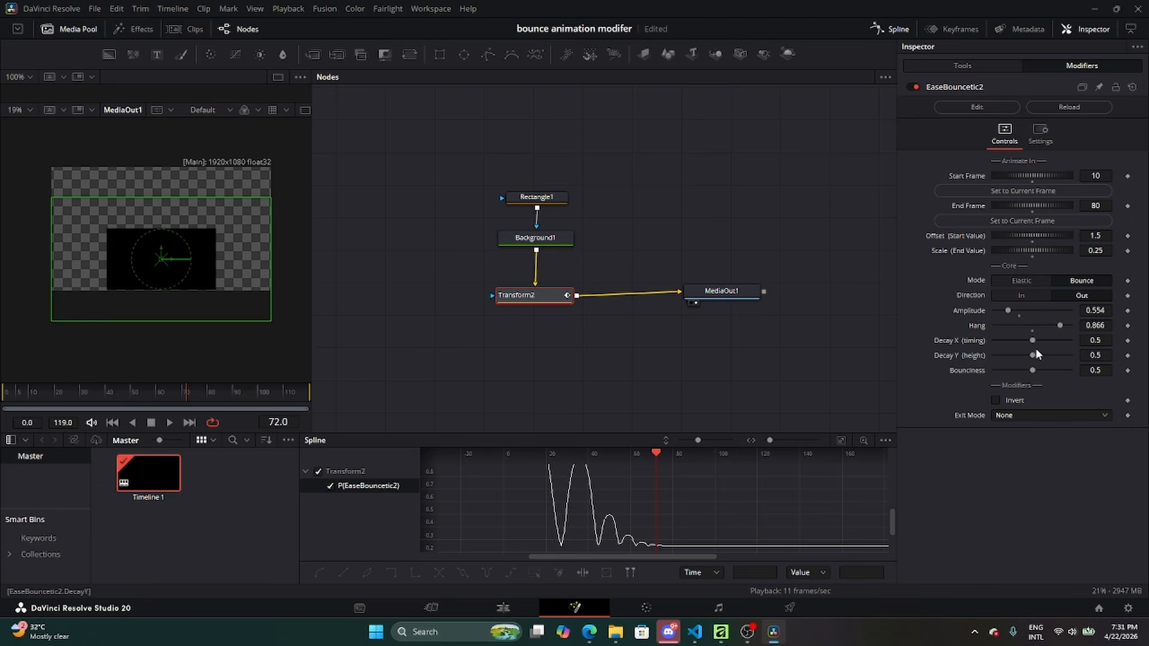
# Set EaseBouncetic2's Decay Y to 0.567 and its Decay X to 0.362.
pyautogui.moveTo(1033, 355); pyautogui.dragTo(1018, 341)
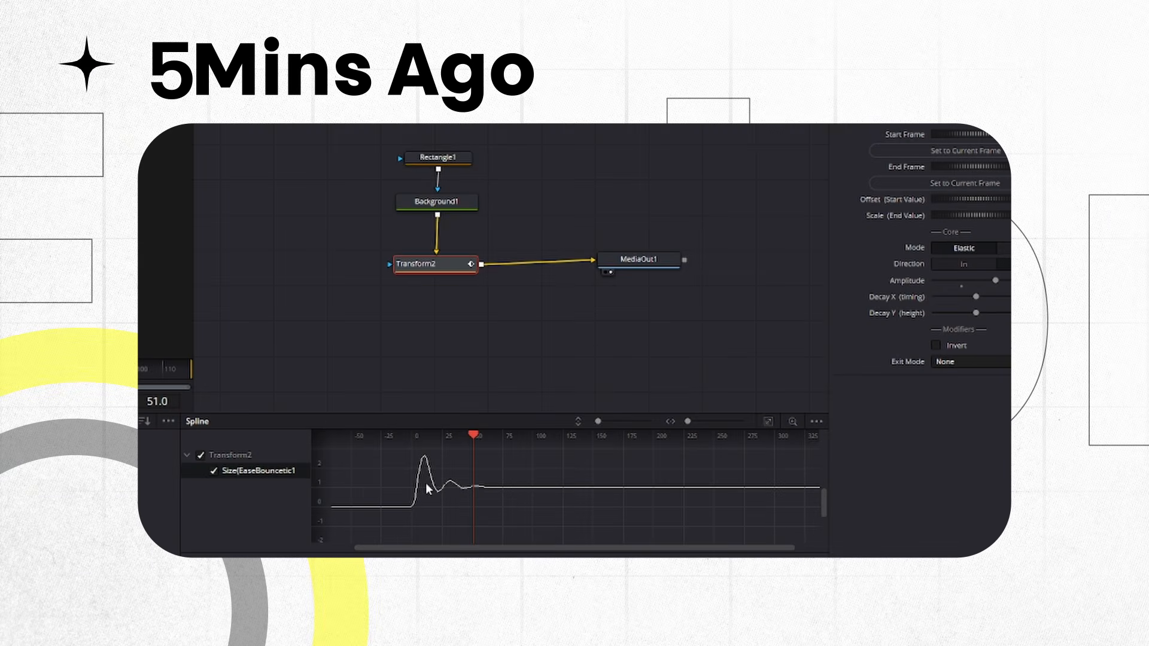
# Lower EaseBouncetic1's Decay Y to 0.205 and inspect the oscillations of the Size curve in the spline editor.
pyautogui.scroll(3, 451, 477)
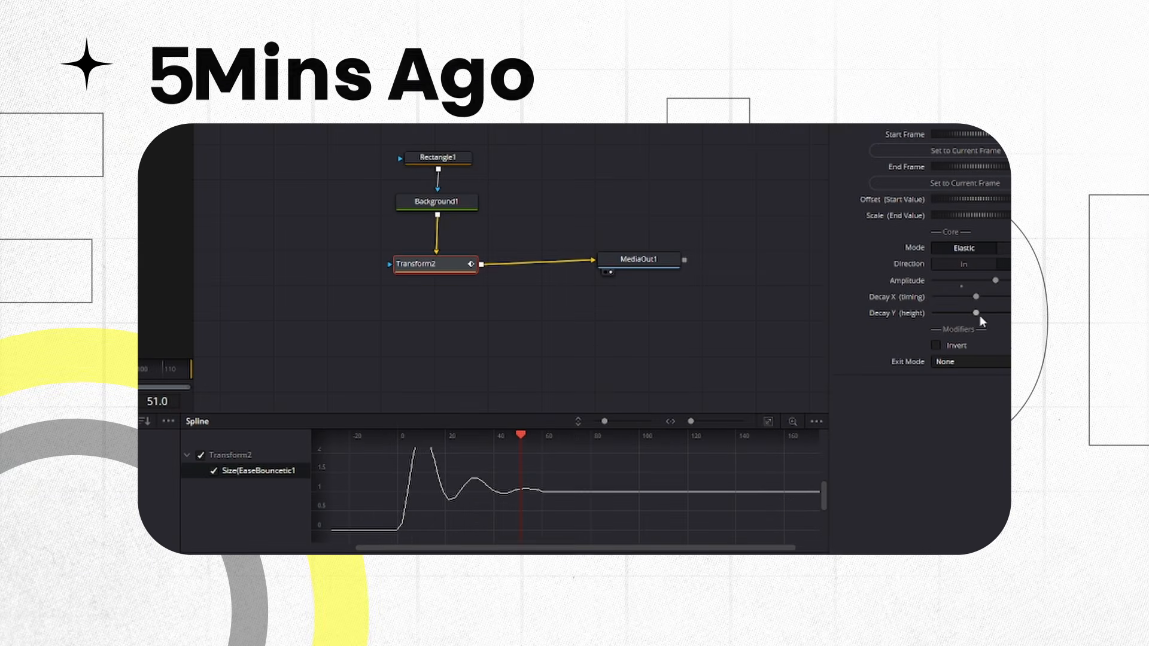
pyautogui.moveTo(978, 314); pyautogui.dragTo(954, 313)
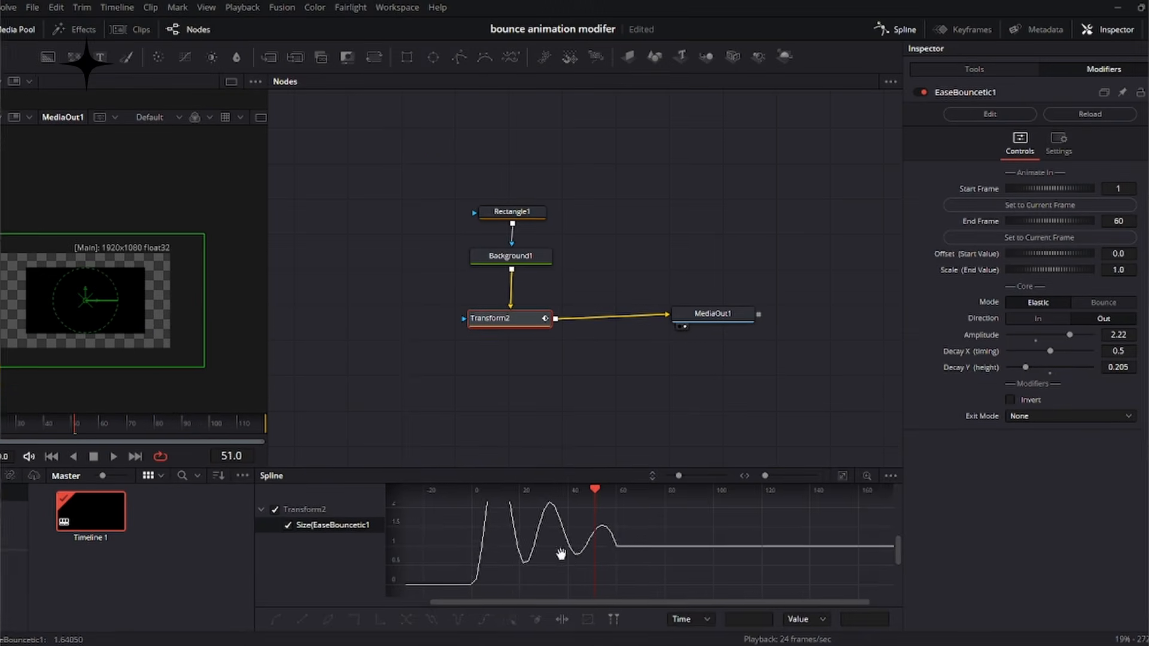
pyautogui.scroll(-5, 562, 554)
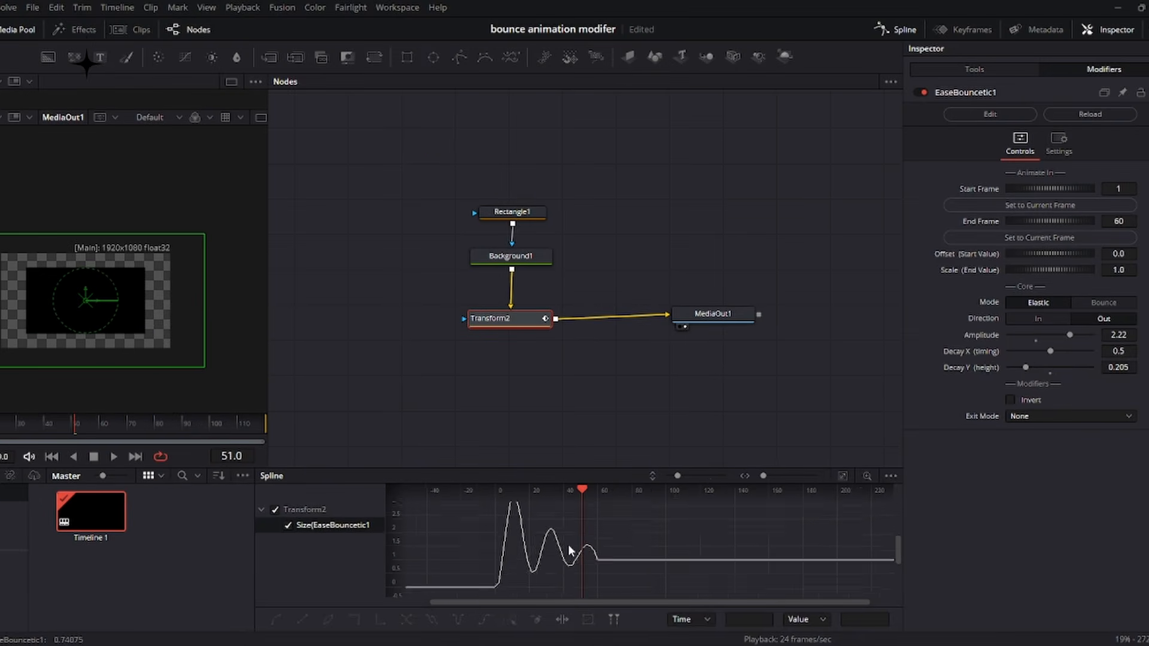
# Set EaseBouncetic1's Decay Y to 0.583 and Decay X to 1.0, and play back the size animation.
pyautogui.moveTo(1028, 364); pyautogui.dragTo(1059, 363)
pyautogui.scroll(5, 558, 552)
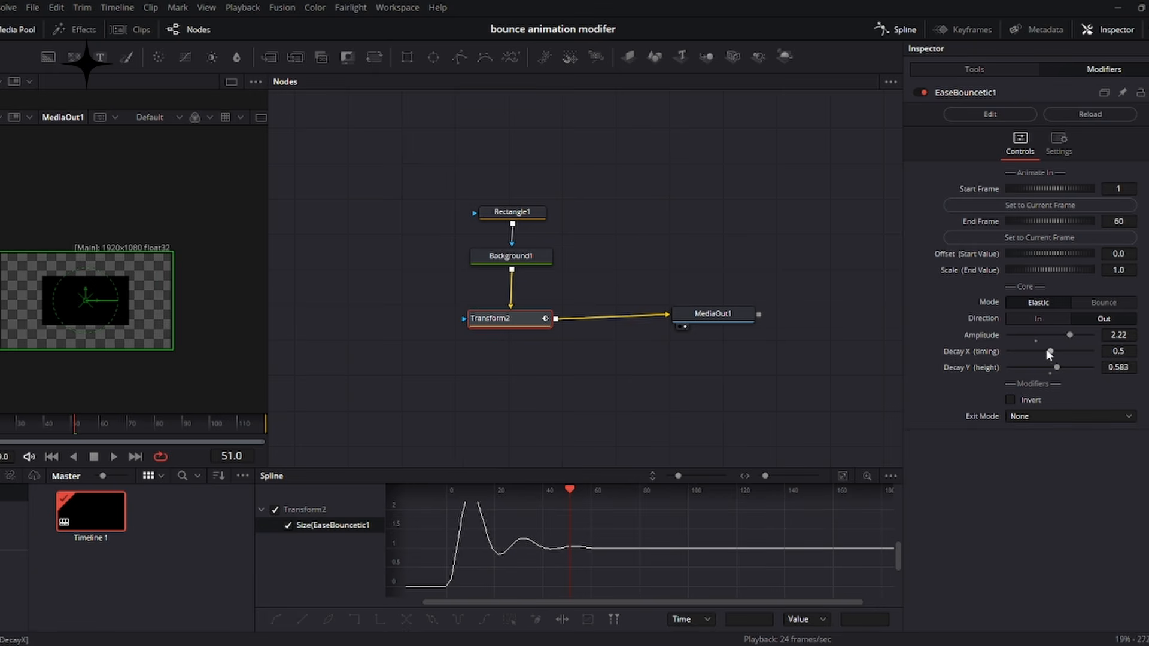
pyautogui.moveTo(1049, 351); pyautogui.dragTo(1091, 351)
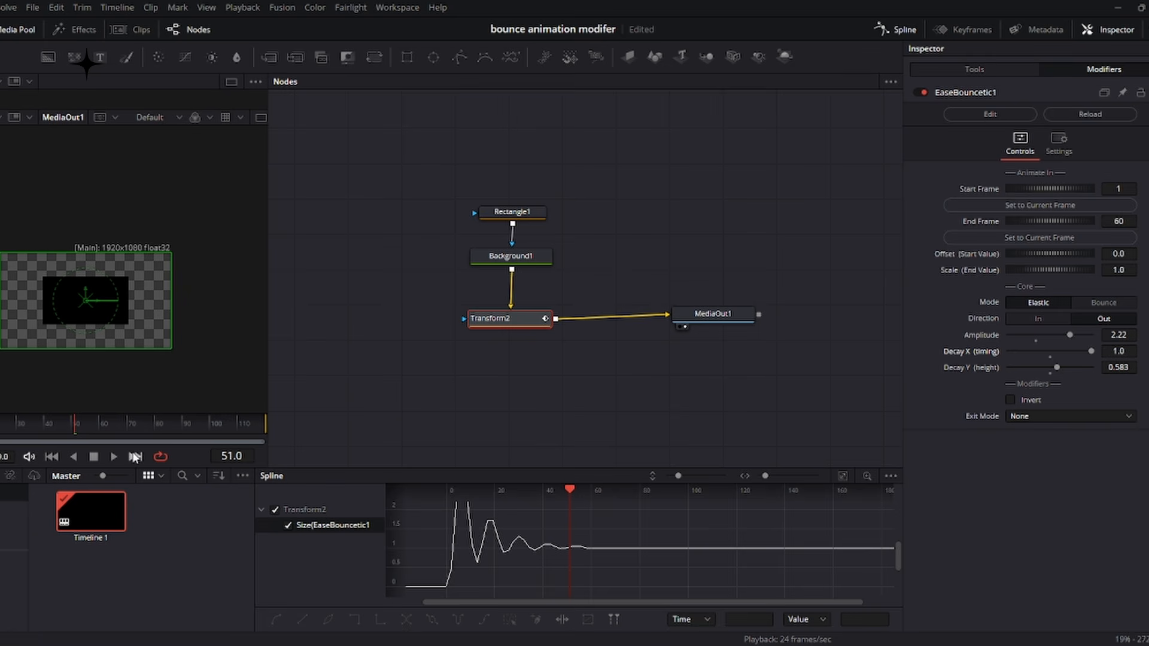
pyautogui.moveTo(10, 425); pyautogui.dragTo(0, 425)
pyautogui.press('space')
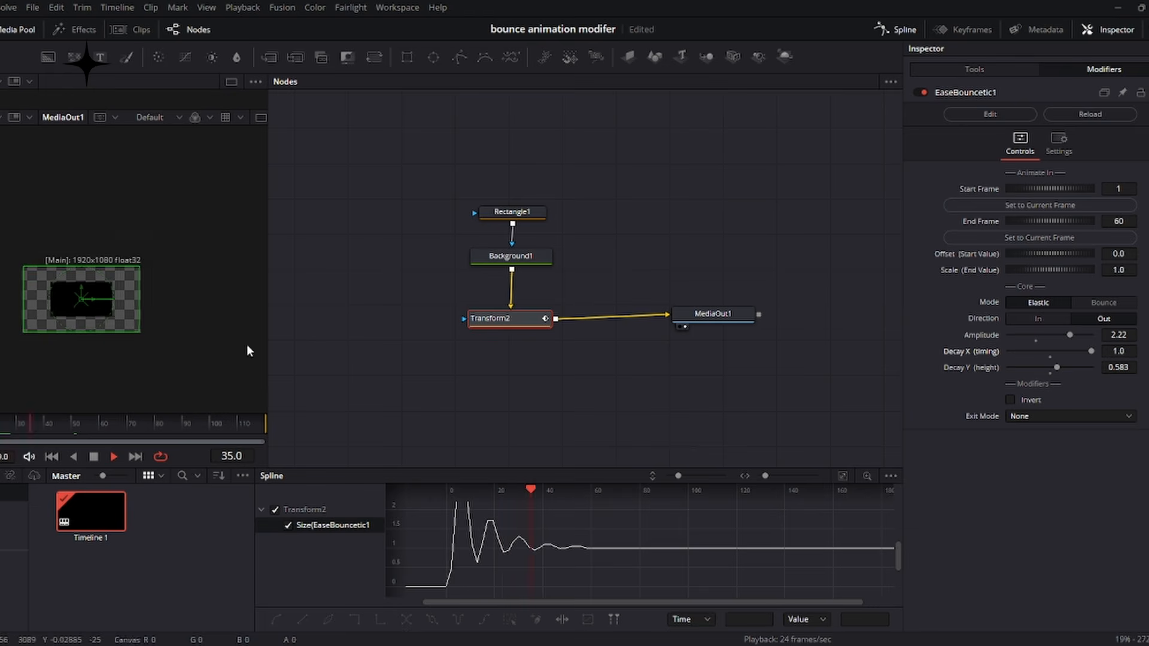
pyautogui.press('space')
# Set EaseBouncetic1's Decay X to 0.409 and replay the size animation.
pyautogui.moveTo(1090, 349); pyautogui.dragTo(1021, 351)
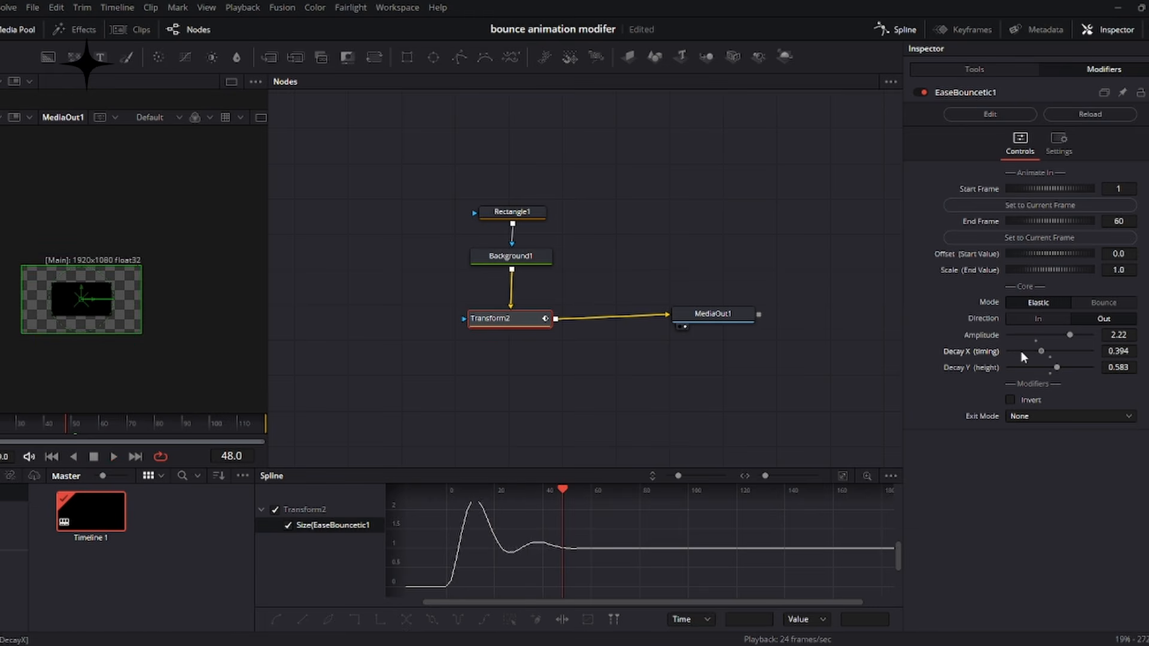
pyautogui.click(1043, 351)
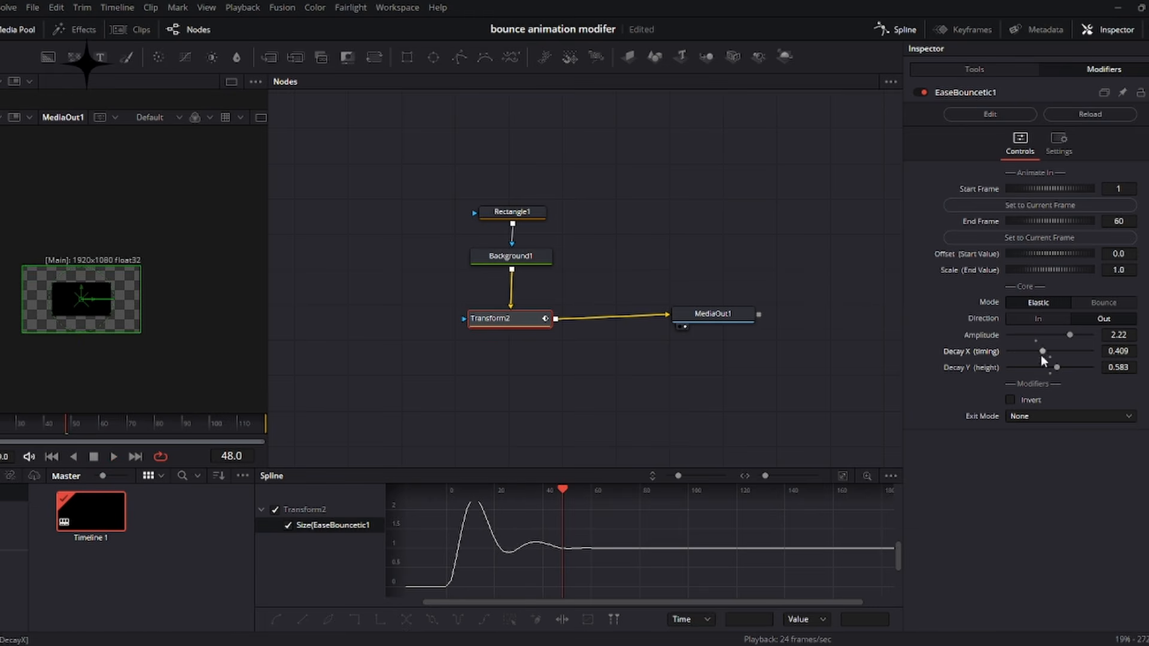
pyautogui.press('space')
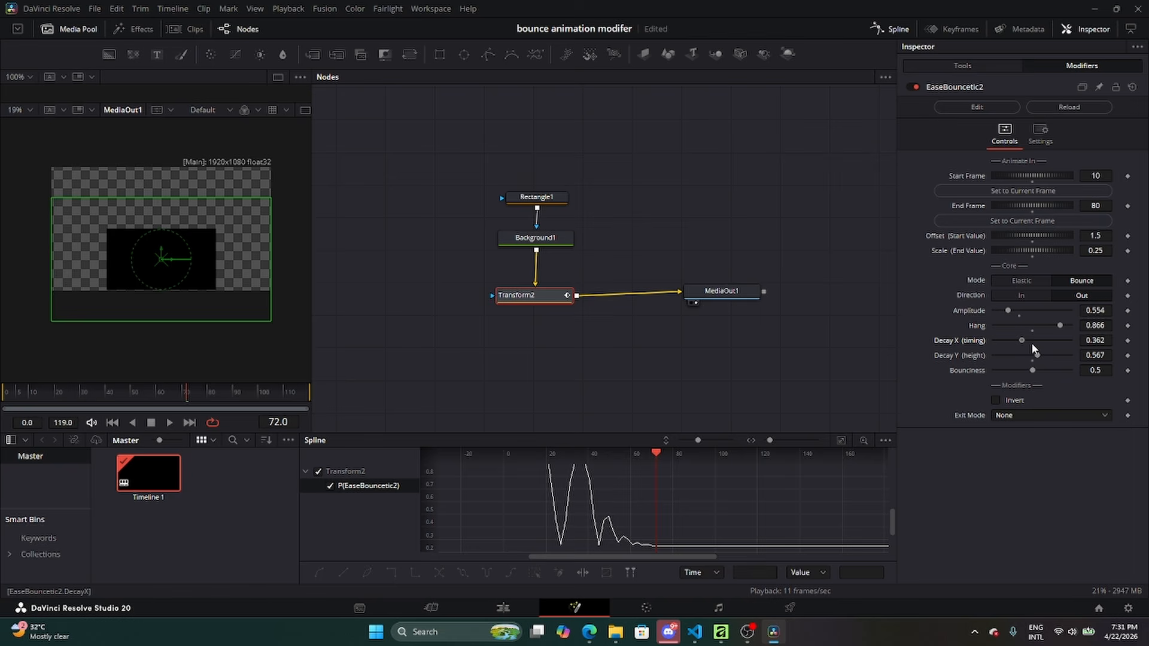
# Set EaseBouncetic2's Decay X to 0.559 and Bounciness to 0.283, fit the P curve in the spline editor and play back the bounce.
pyautogui.moveTo(1032, 343); pyautogui.dragTo(1037, 340)
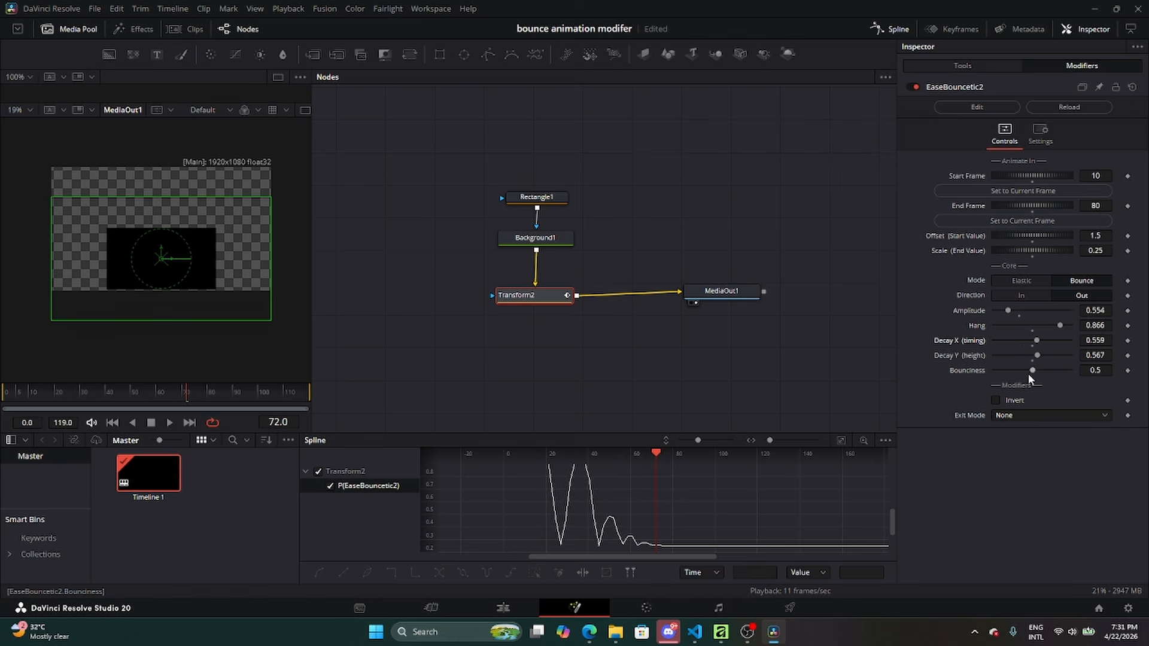
pyautogui.click(841, 440)
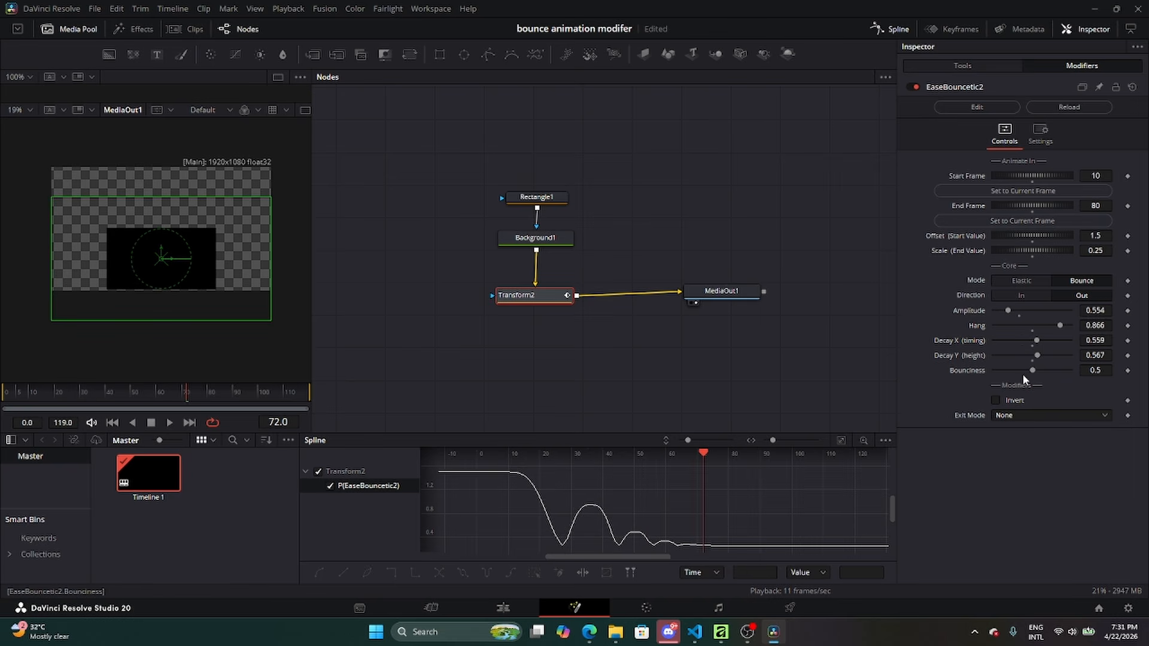
pyautogui.moveTo(1032, 370)
pyautogui.mouseDown()
pyautogui.moveTo(1005, 368)
pyautogui.moveTo(1016, 371)
pyautogui.mouseUp()
pyautogui.moveTo(49, 390); pyautogui.dragTo(69, 388)
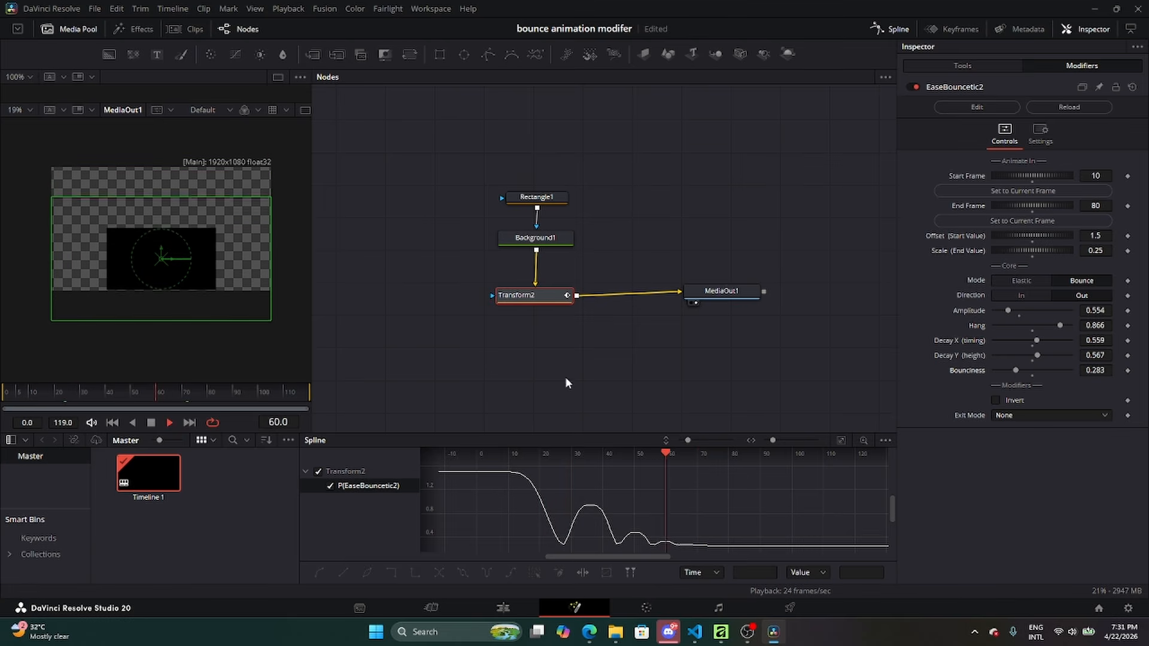
# Set EaseBouncetic2's Bounciness to 0.598 and play back the bounce.
pyautogui.moveTo(1020, 370); pyautogui.dragTo(1041, 370)
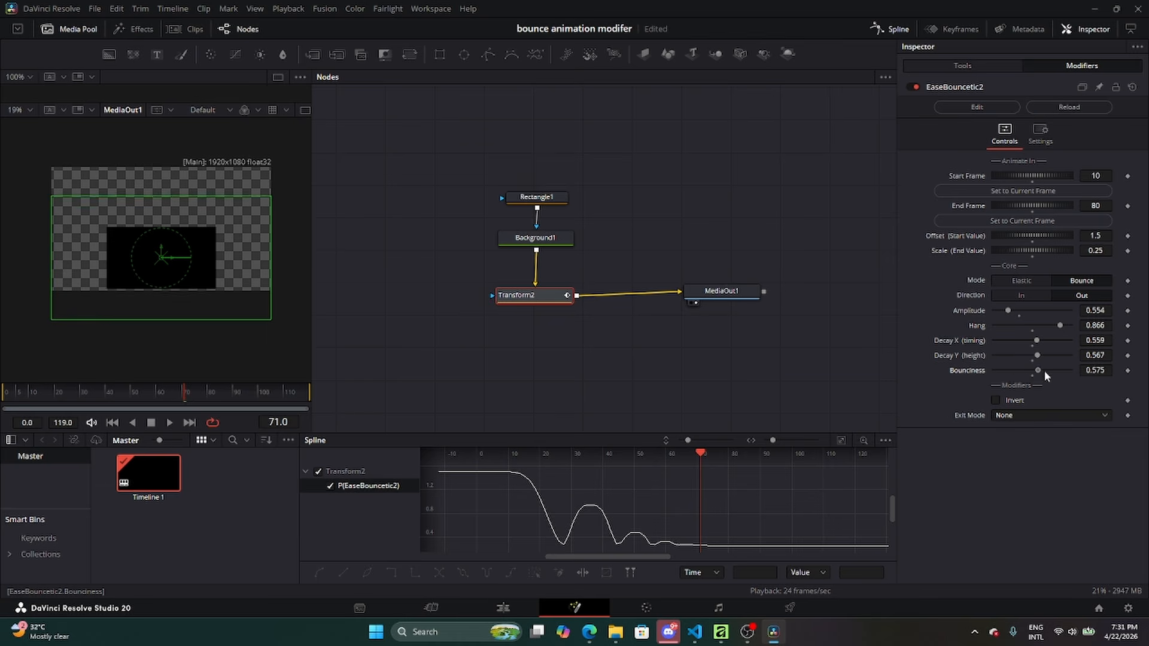
pyautogui.moveTo(62, 398); pyautogui.dragTo(55, 397)
pyautogui.press('space')
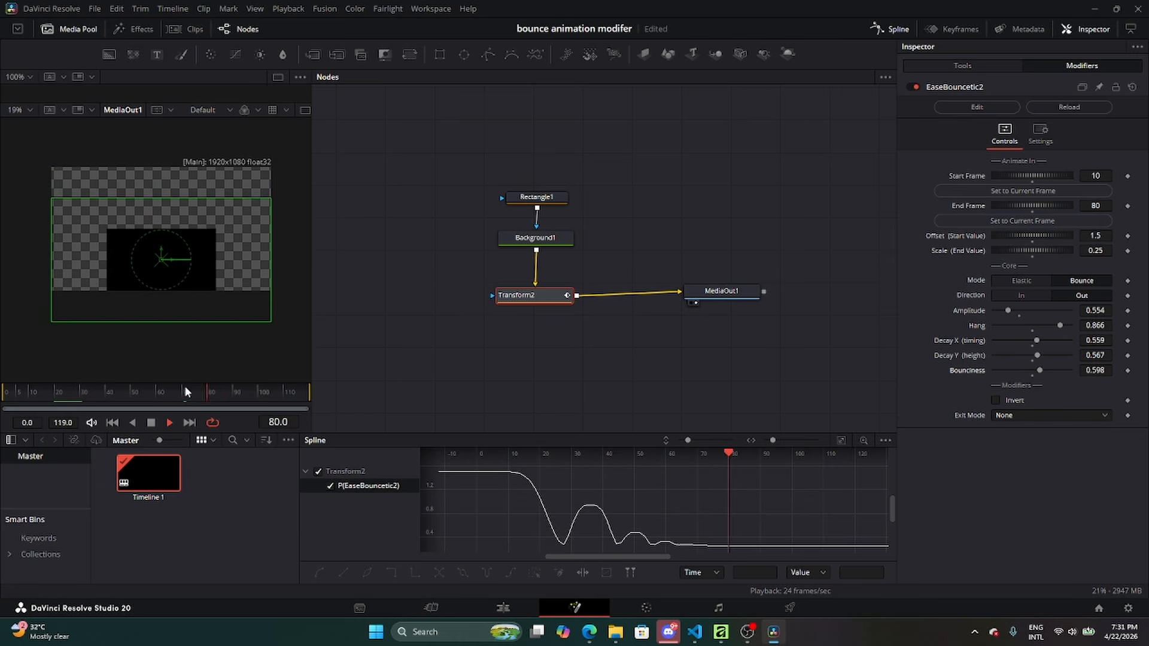
pyautogui.press('space')
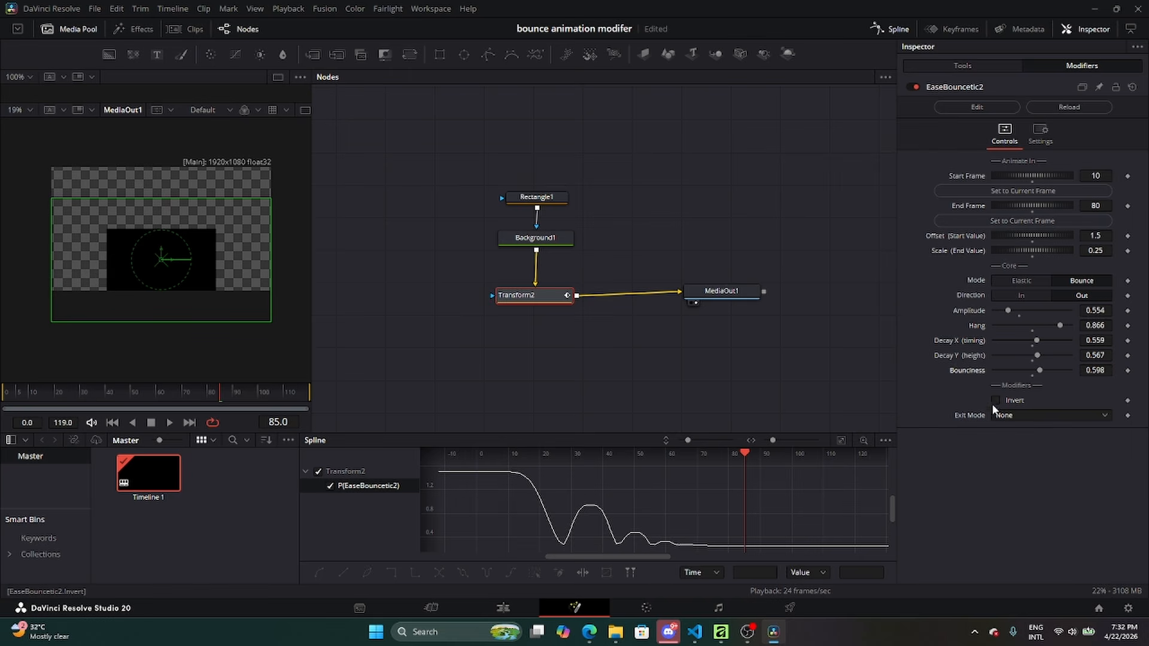
# Enable Invert on EaseBouncetic2 and play back the inverted bounce with the area above the frame in view.
pyautogui.click(969, 408)
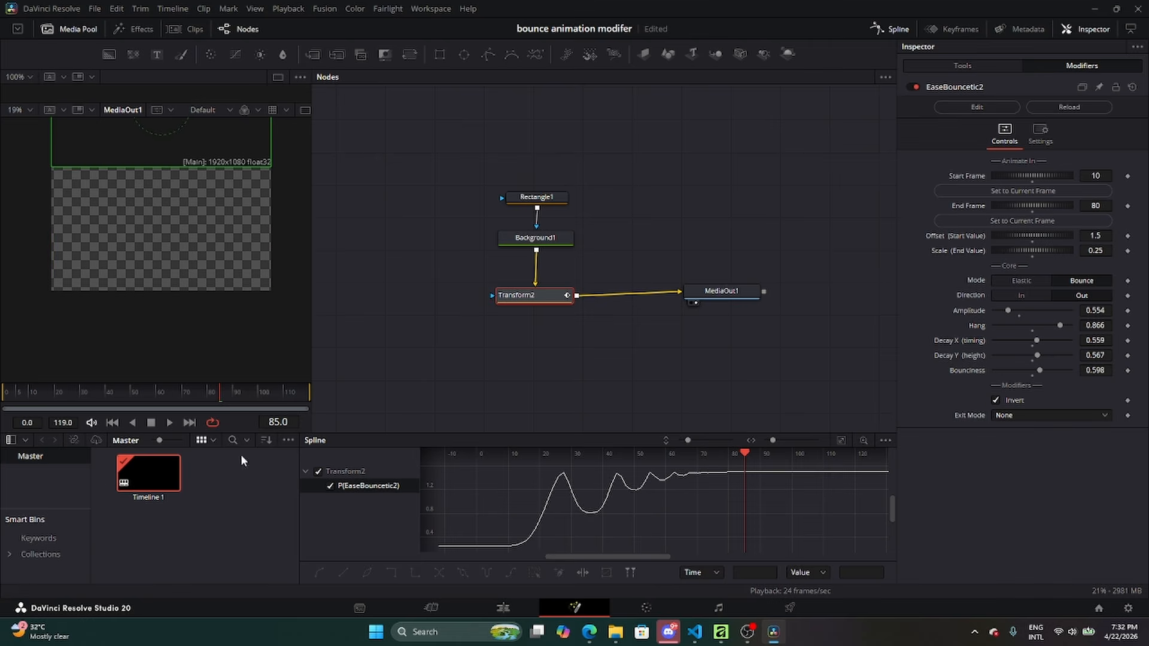
pyautogui.click(38, 397)
pyautogui.press('space')
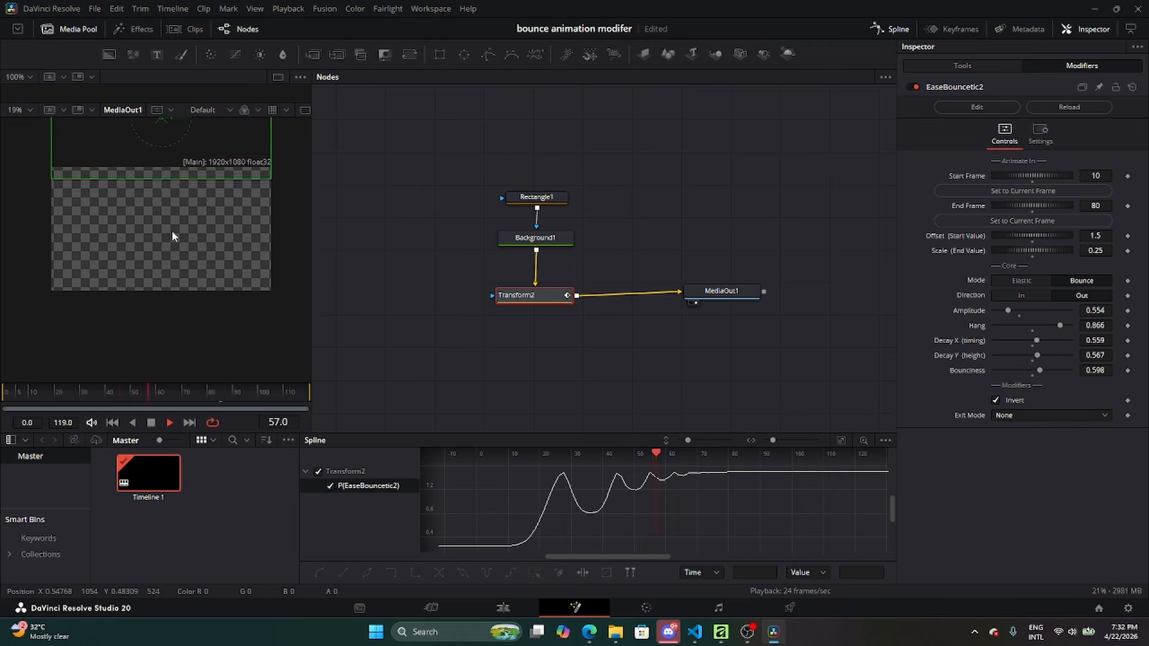
pyautogui.press('space')
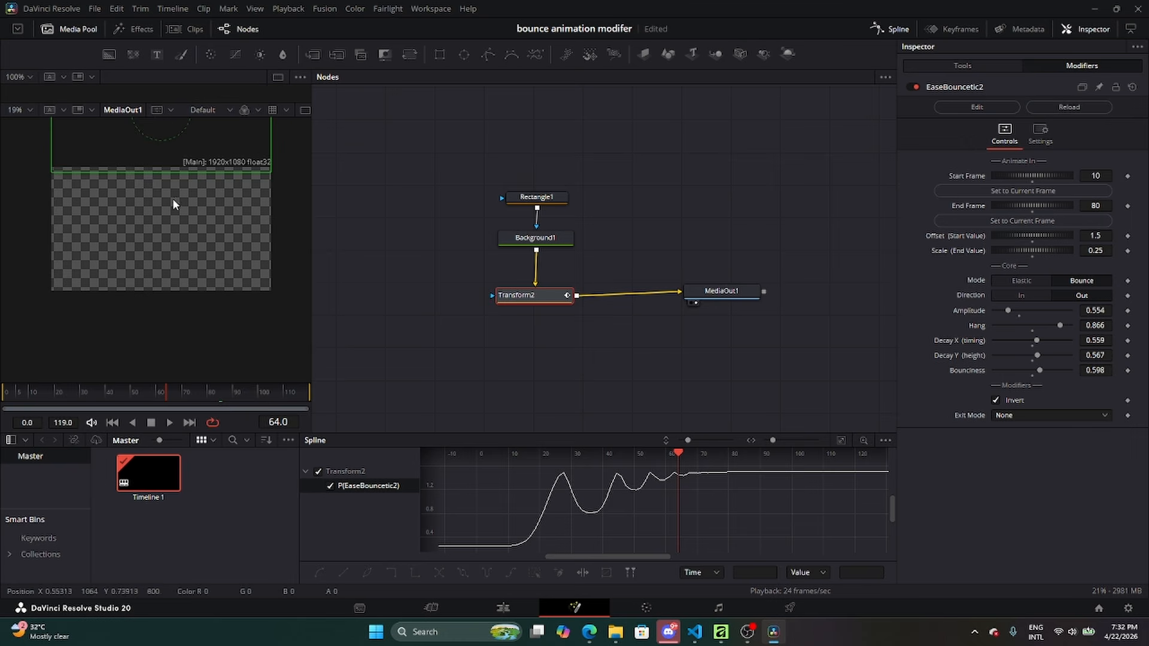
pyautogui.scroll(-2, 161, 213)
pyautogui.click(74, 392)
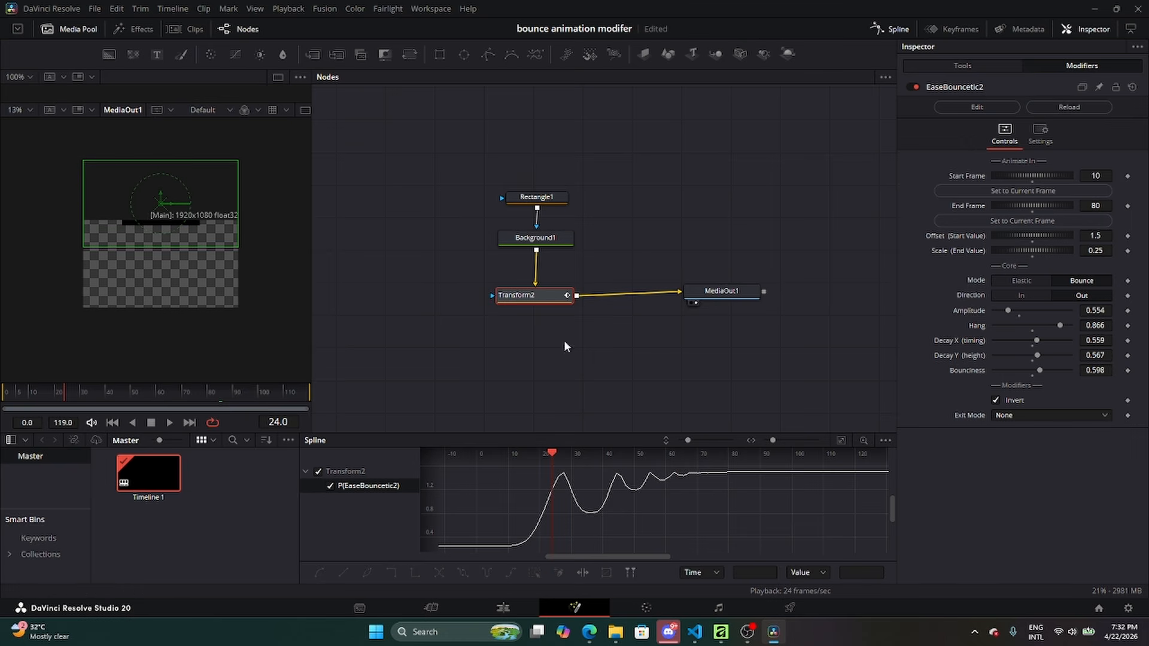
# Set EaseBouncetic2's Exit Mode to Animate Out and play back the animation through its exit.
pyautogui.click(1029, 413)
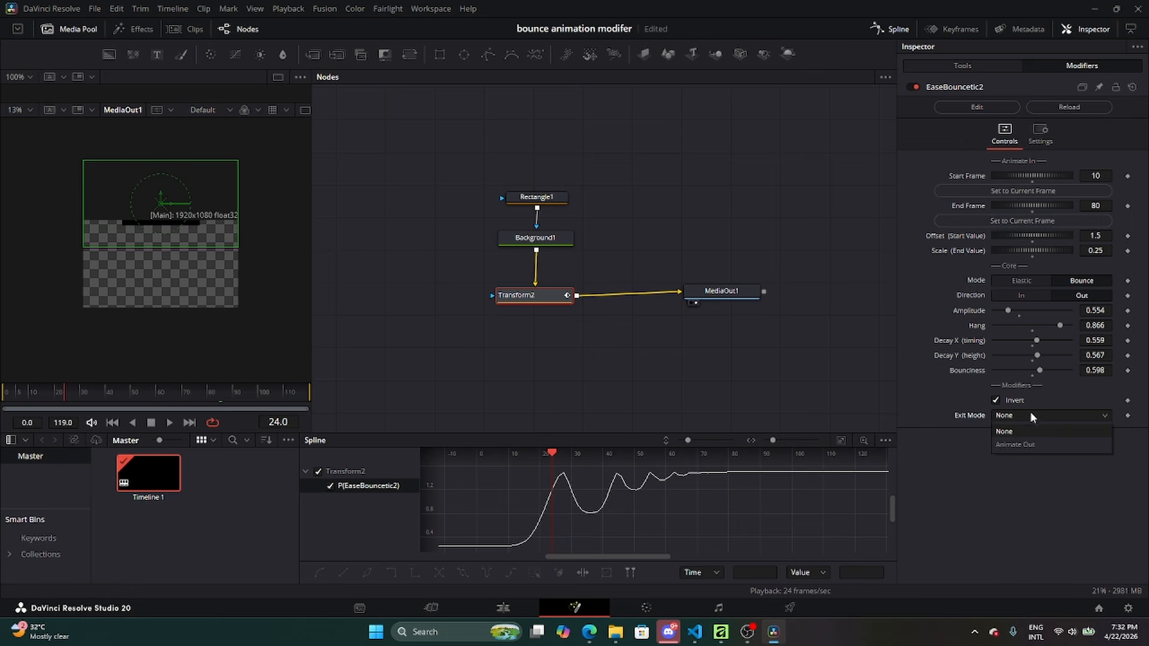
pyautogui.click(1011, 445)
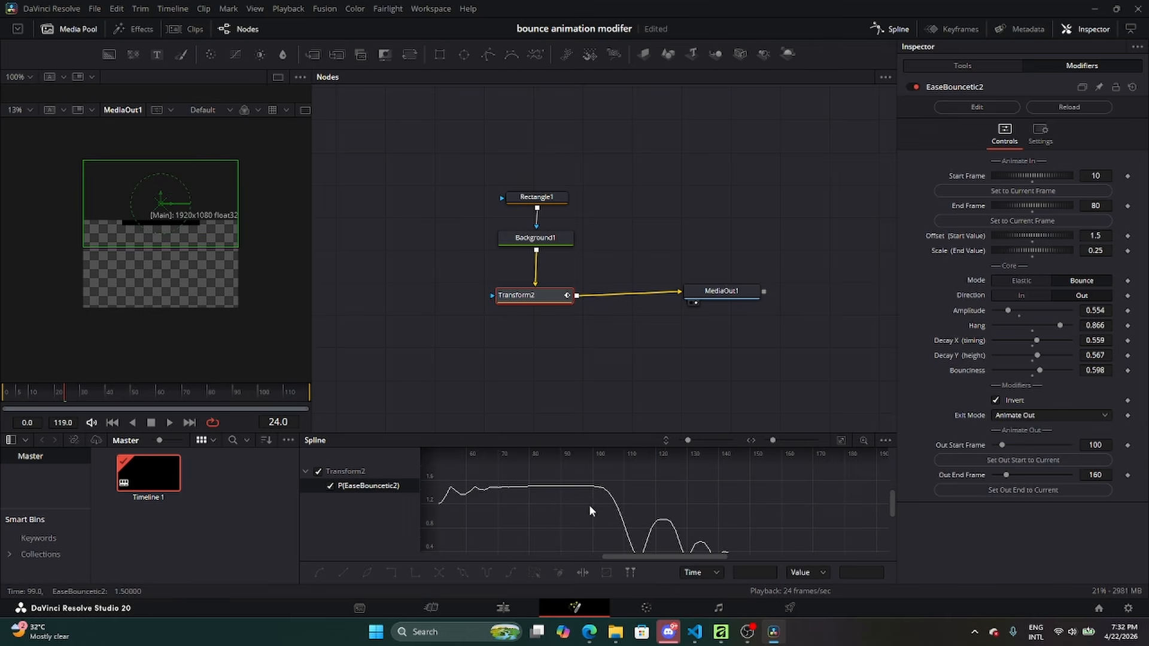
pyautogui.click(140, 389)
pyautogui.press('space')
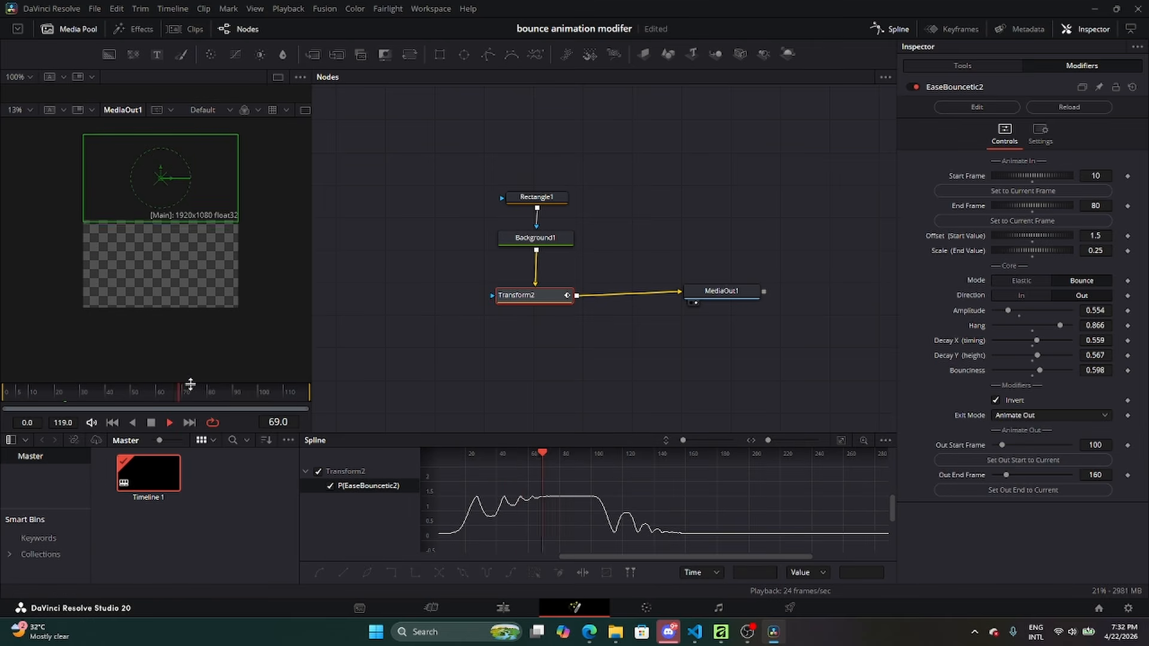
pyautogui.press('space')
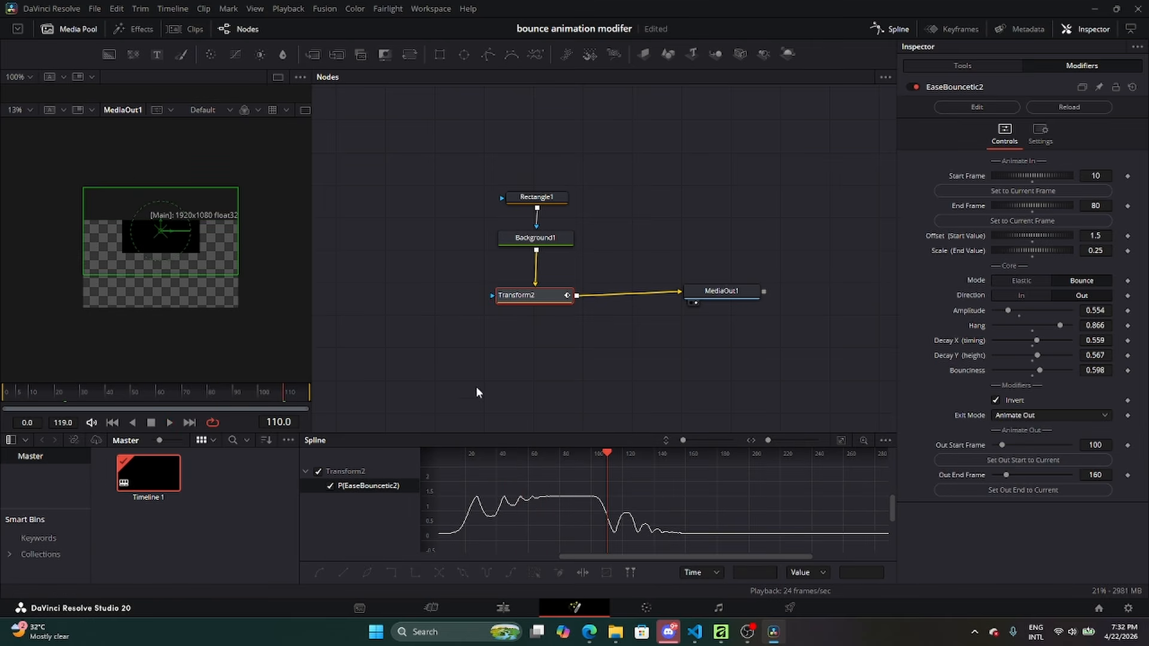
pyautogui.press('space')
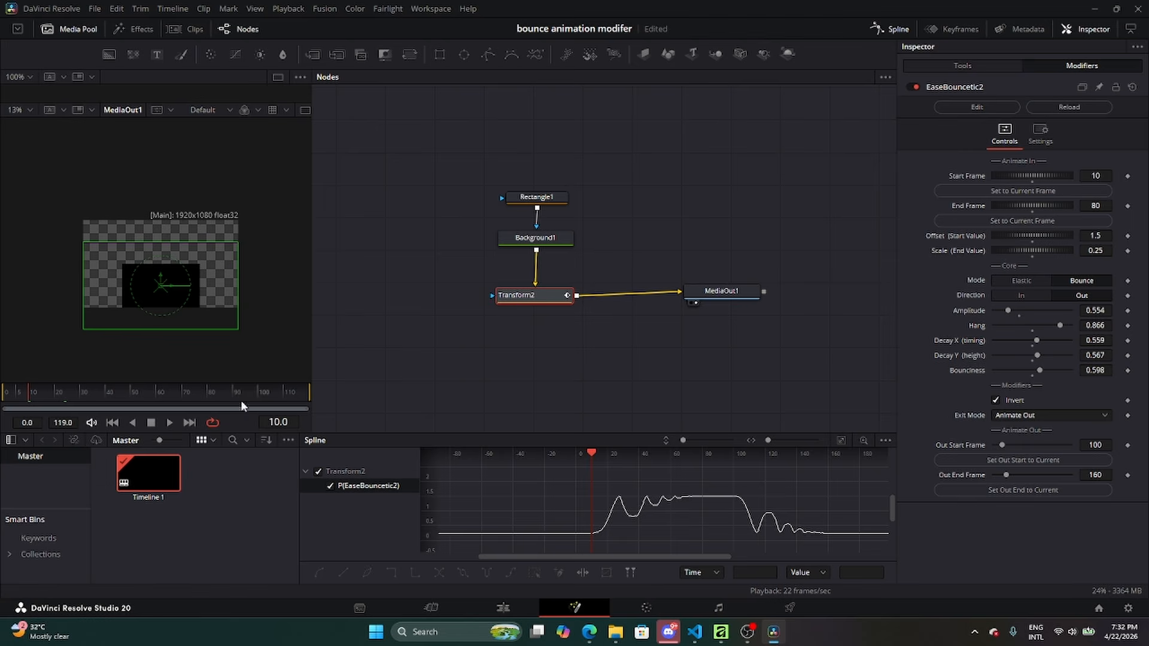
# Set EaseBouncetic2's Out Start Frame to the current frame, 82, and play back the exit.
pyautogui.moveTo(167, 397); pyautogui.dragTo(212, 392)
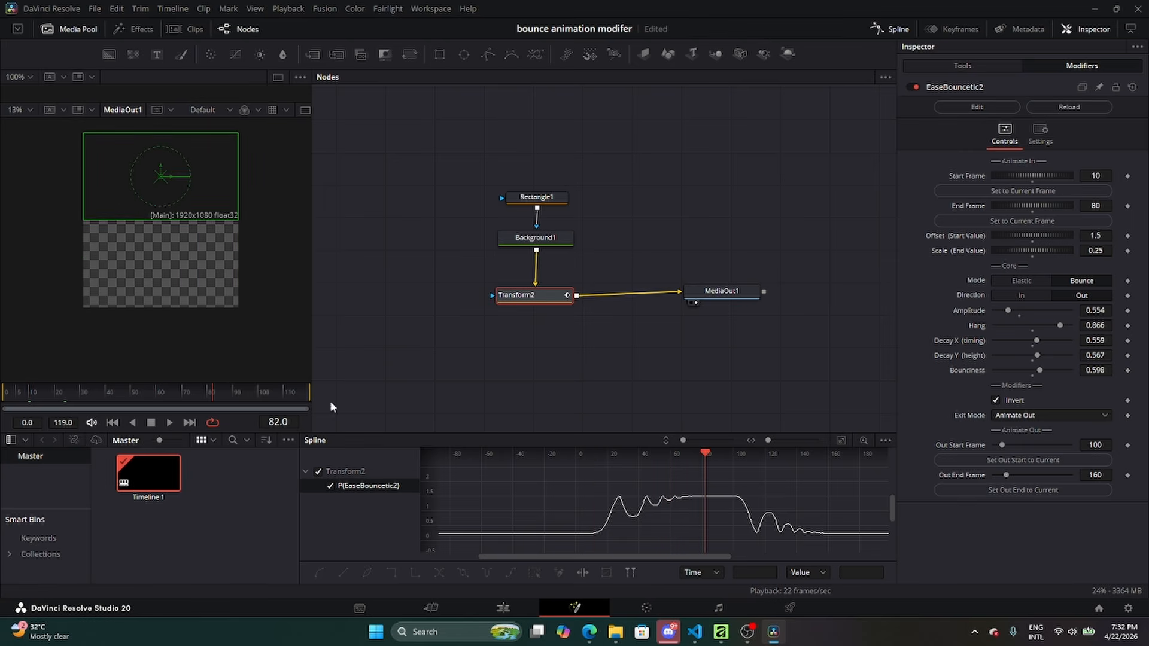
pyautogui.click(972, 461)
pyautogui.press('space')
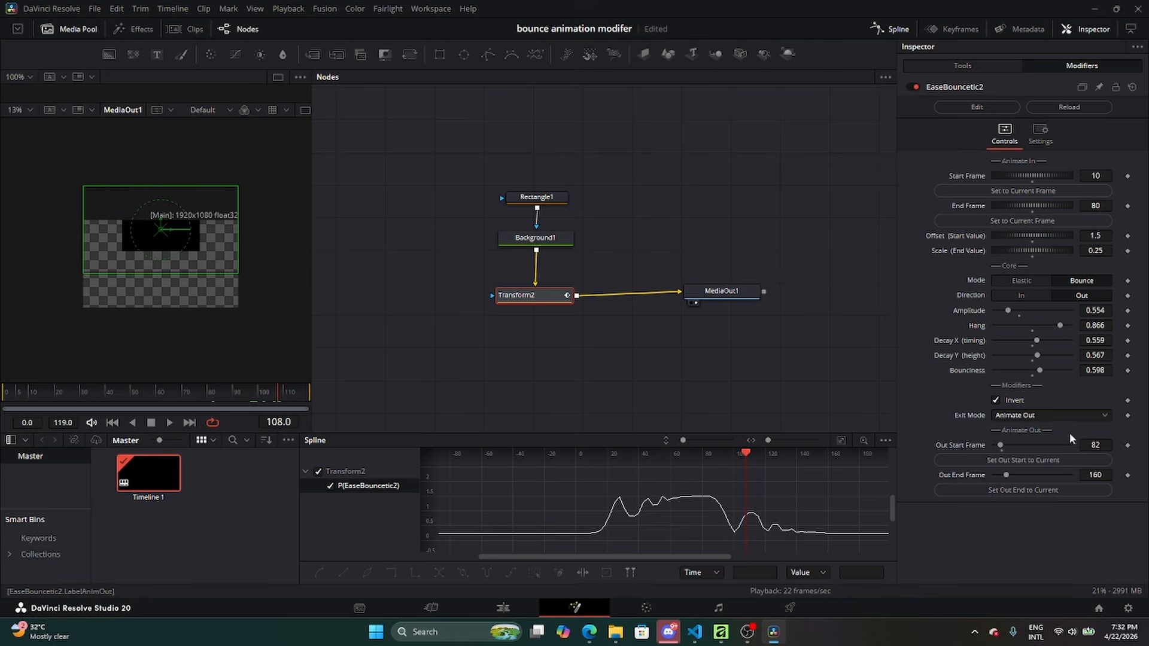
# Set EaseBouncetic2's Out End Frame to the current frame, 108, and save the project.
pyautogui.click(1065, 487)
pyautogui.click(211, 390)
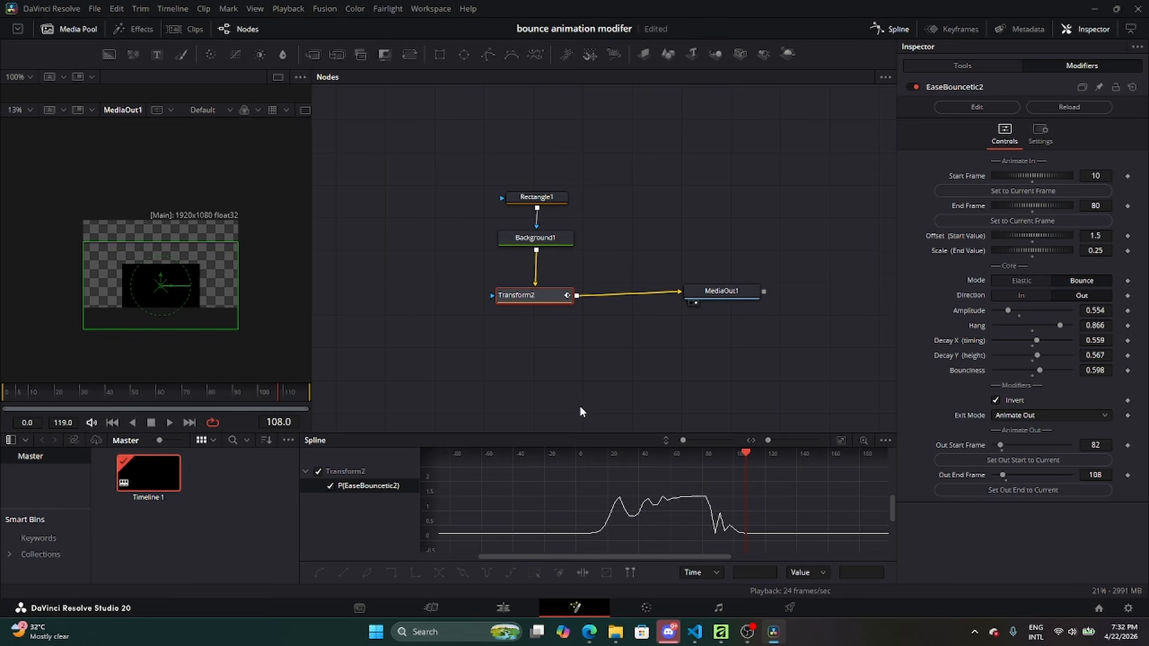
pyautogui.hotkey('ctrl', 's')
# Display Transform2's own controls and browse the EaseAnimate and Halftone Elements effect templates.
pyautogui.click(975, 66)
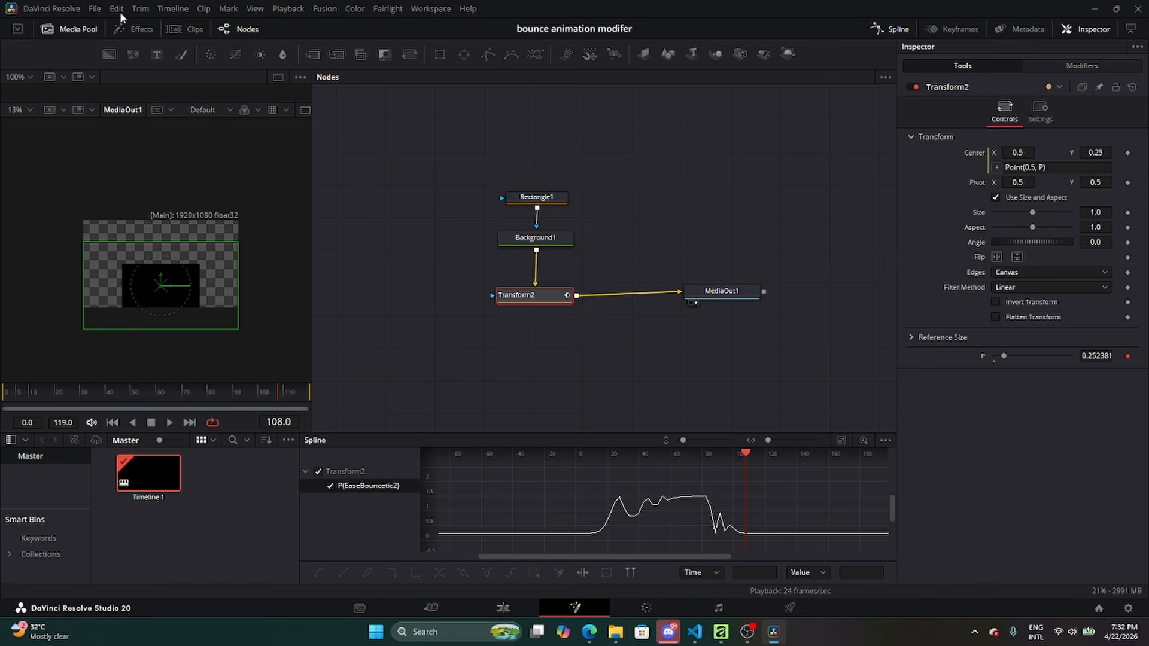
pyautogui.click(135, 29)
pyautogui.scroll(-2, 243, 501)
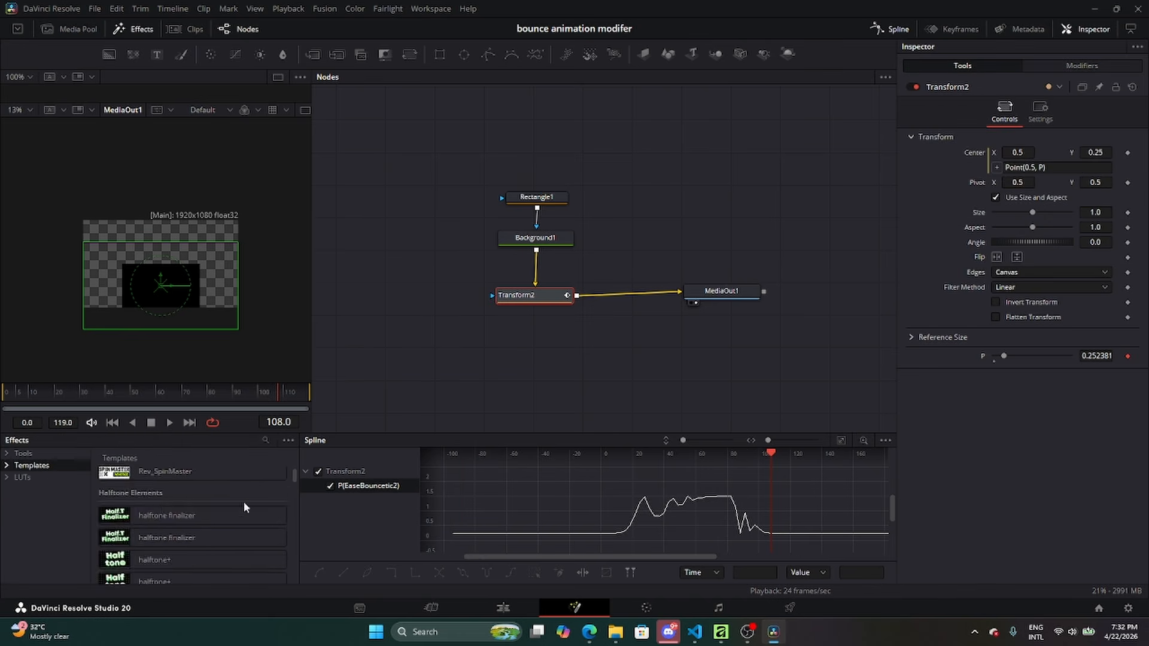
pyautogui.scroll(2, 243, 502)
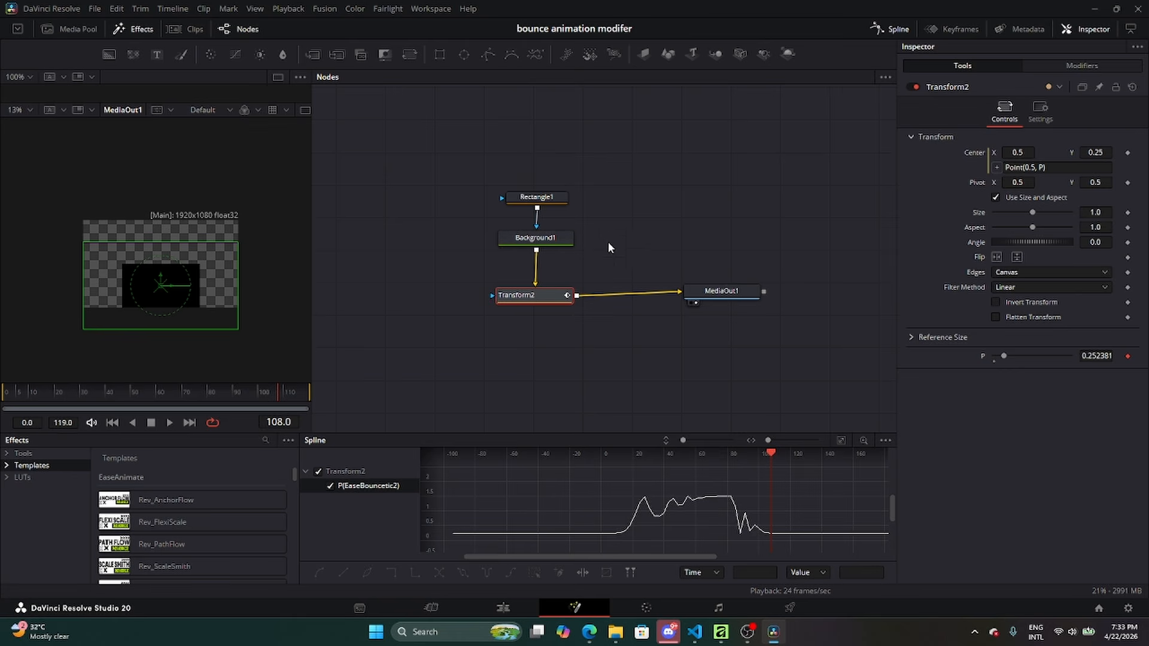
# Run the script from the files script folder that bakes Transform2's P modifier into keyframes, and fit the keyframed curve in the spline editor.
pyautogui.click(431, 9)
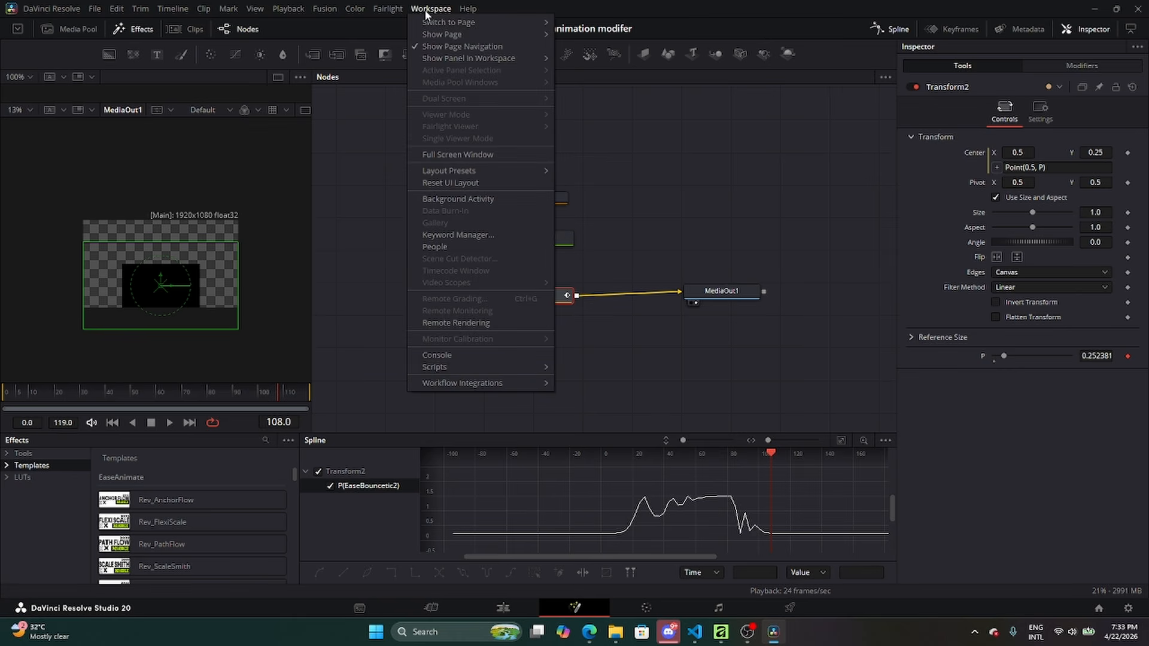
pyautogui.moveTo(472, 367)
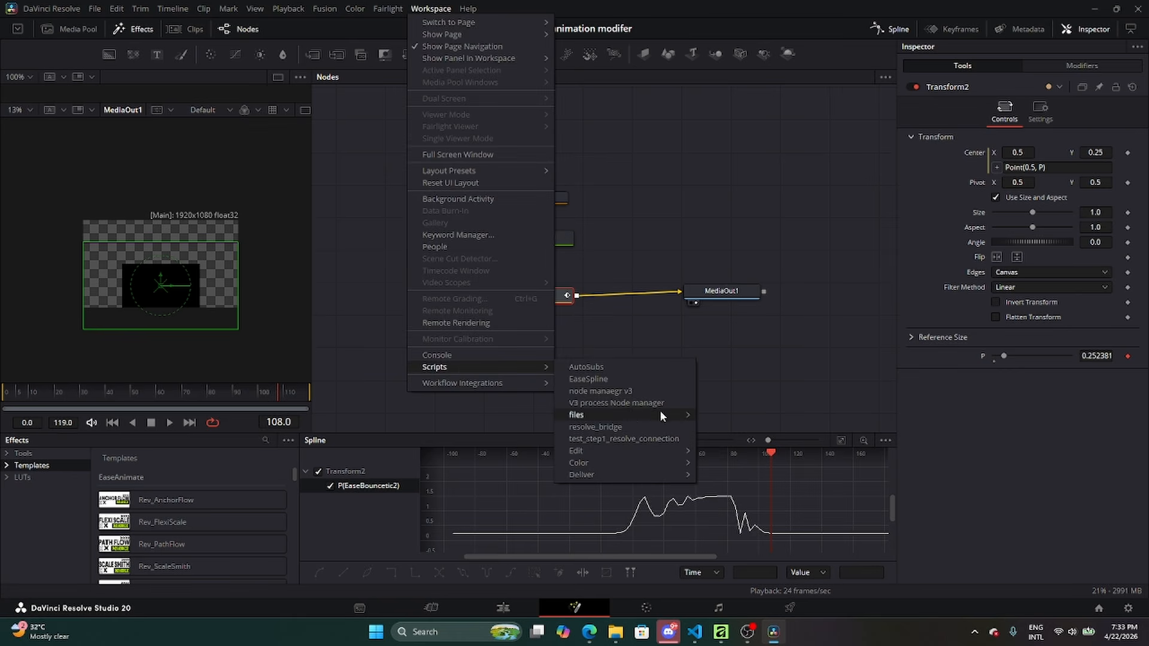
pyautogui.moveTo(660, 413)
pyautogui.click(836, 414)
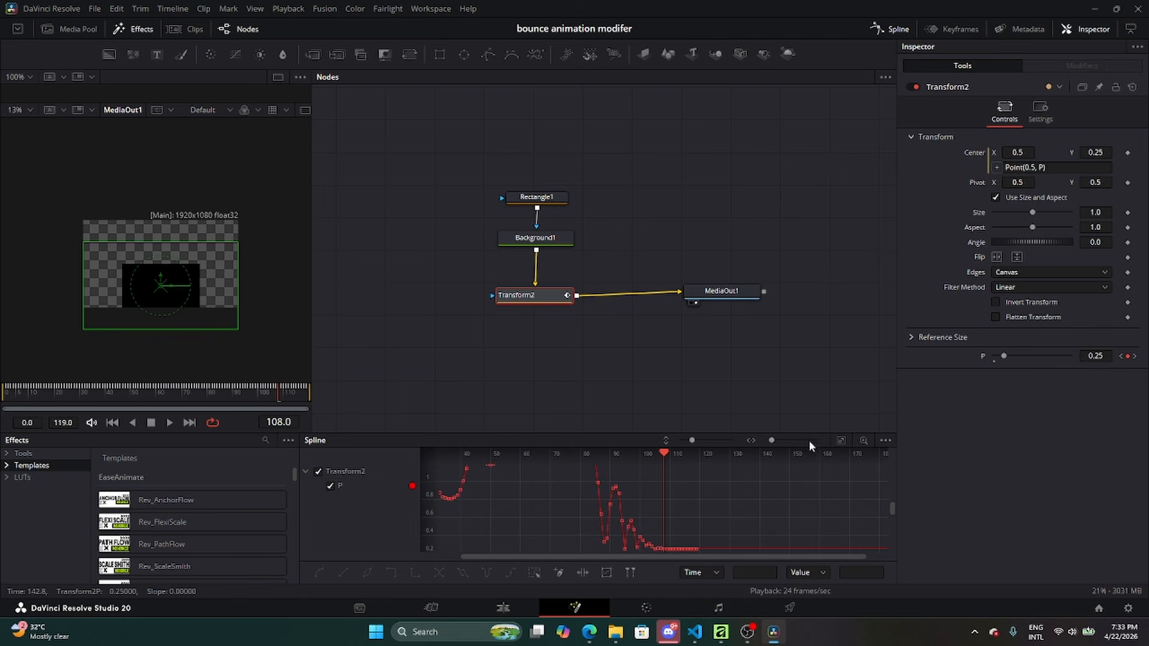
pyautogui.click(838, 441)
pyautogui.scroll(-4, 727, 497)
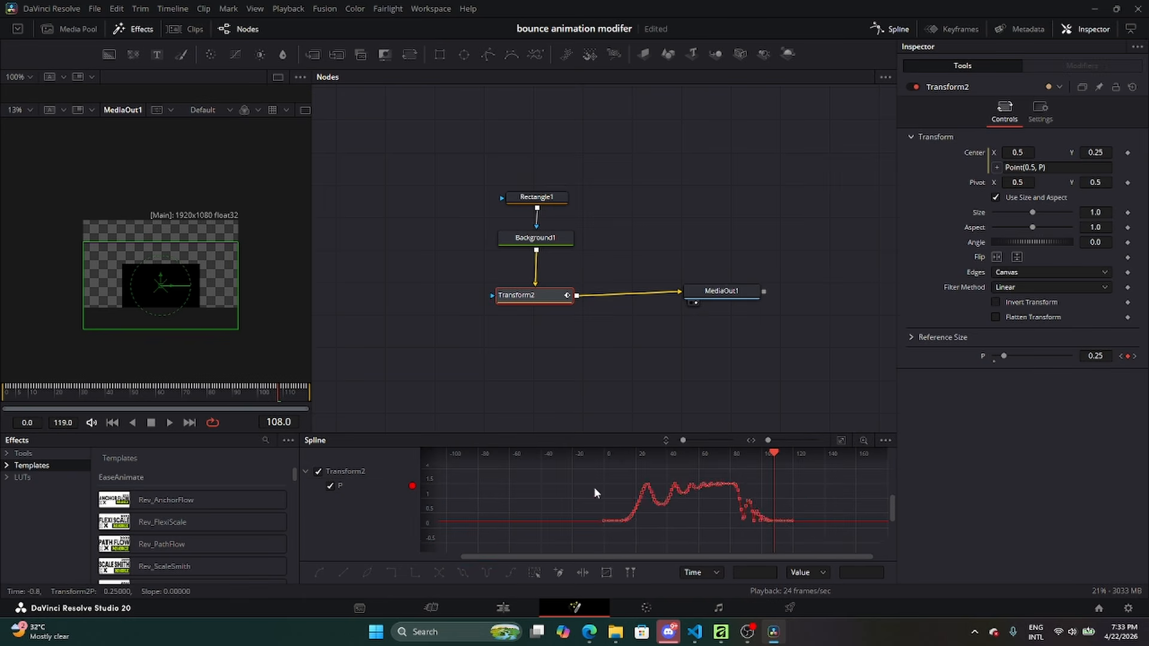
# Select all keyframes of Transform2's baked P curve, examine them up close and return to the first frame.
pyautogui.moveTo(590, 486); pyautogui.dragTo(529, 476)
pyautogui.click(692, 528)
pyautogui.scroll(5, 673, 503)
pyautogui.scroll(-3, 695, 518)
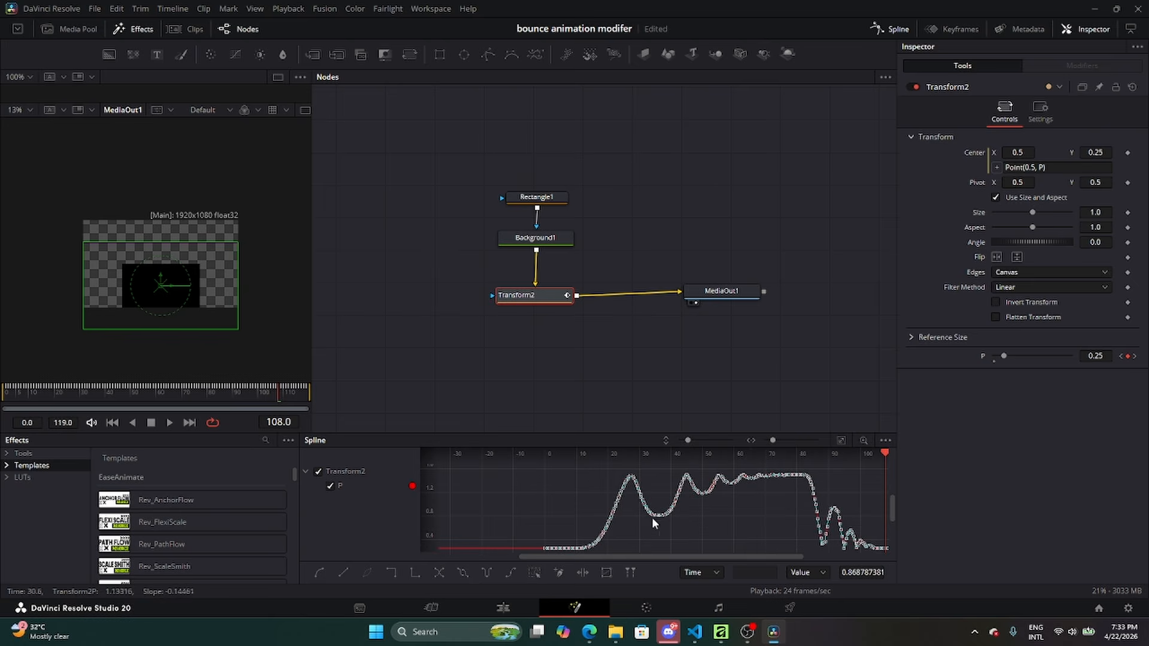
pyautogui.click(112, 422)
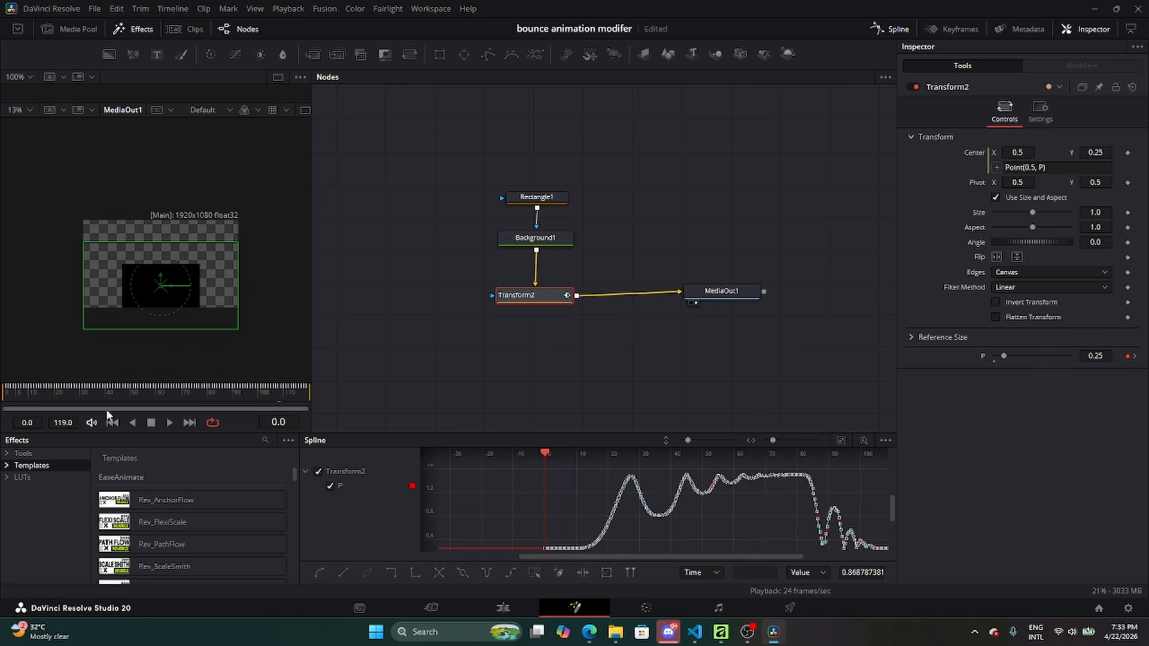
pyautogui.scroll(3, 640, 506)
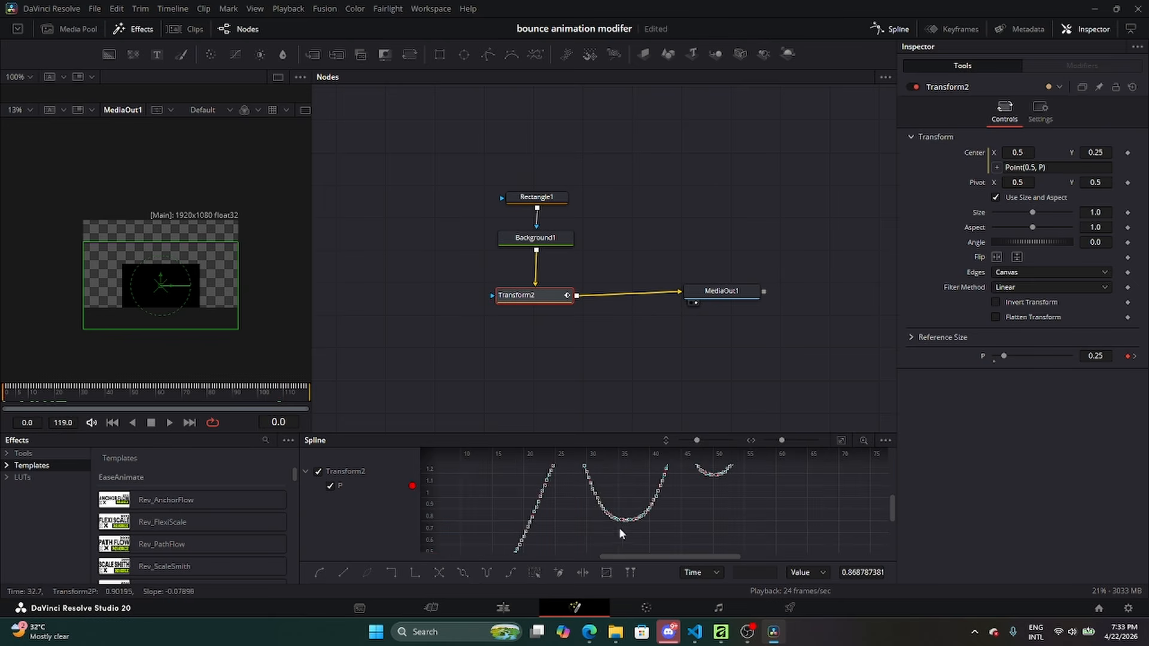
pyautogui.scroll(-5, 666, 494)
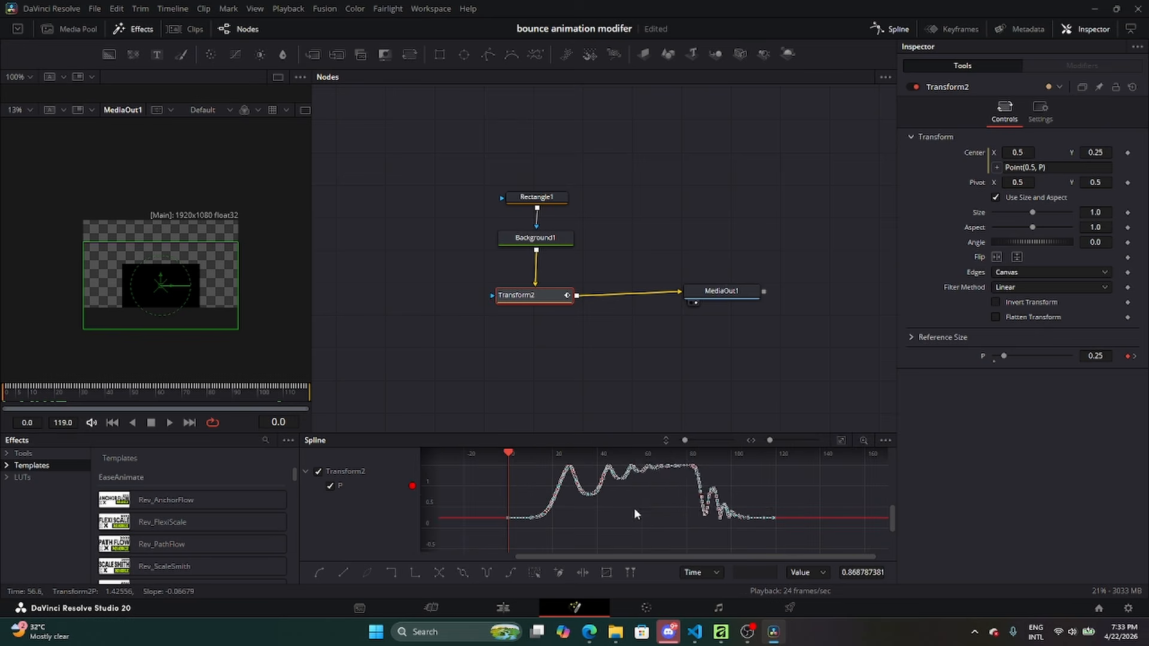
# Reduce the points of Transform2's P curve by selecting all its keyframes and lowering the freehand precision.
pyautogui.rightClick(634, 507)
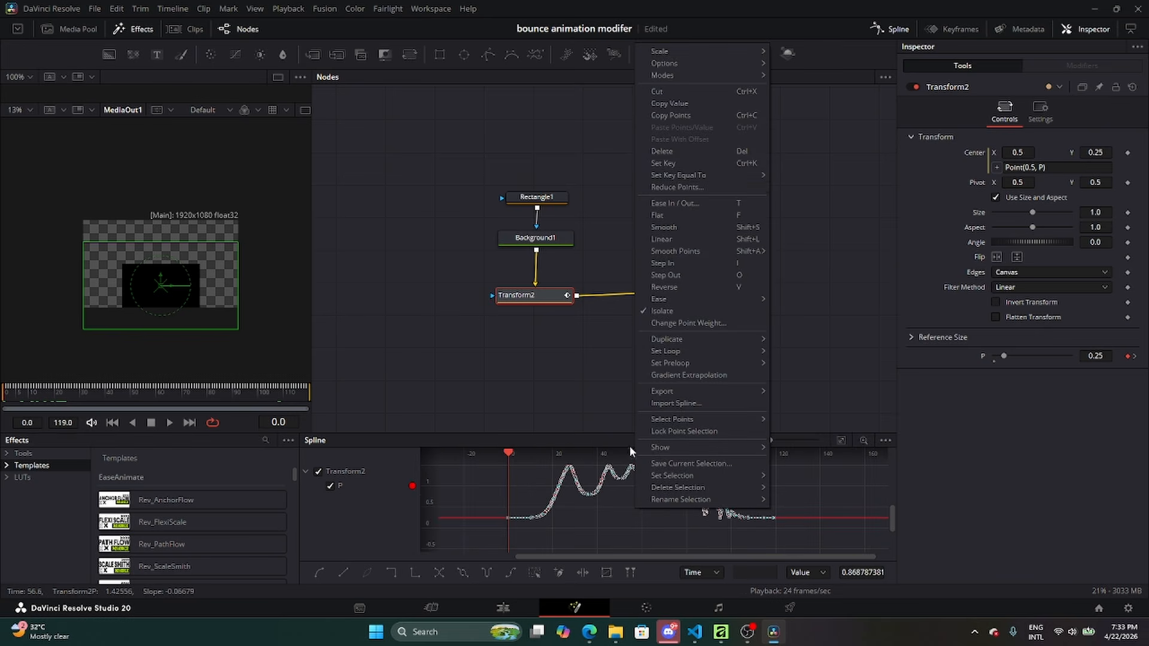
pyautogui.click(612, 497)
pyautogui.rightClick(612, 497)
pyautogui.click(620, 517)
pyautogui.rightClick(622, 516)
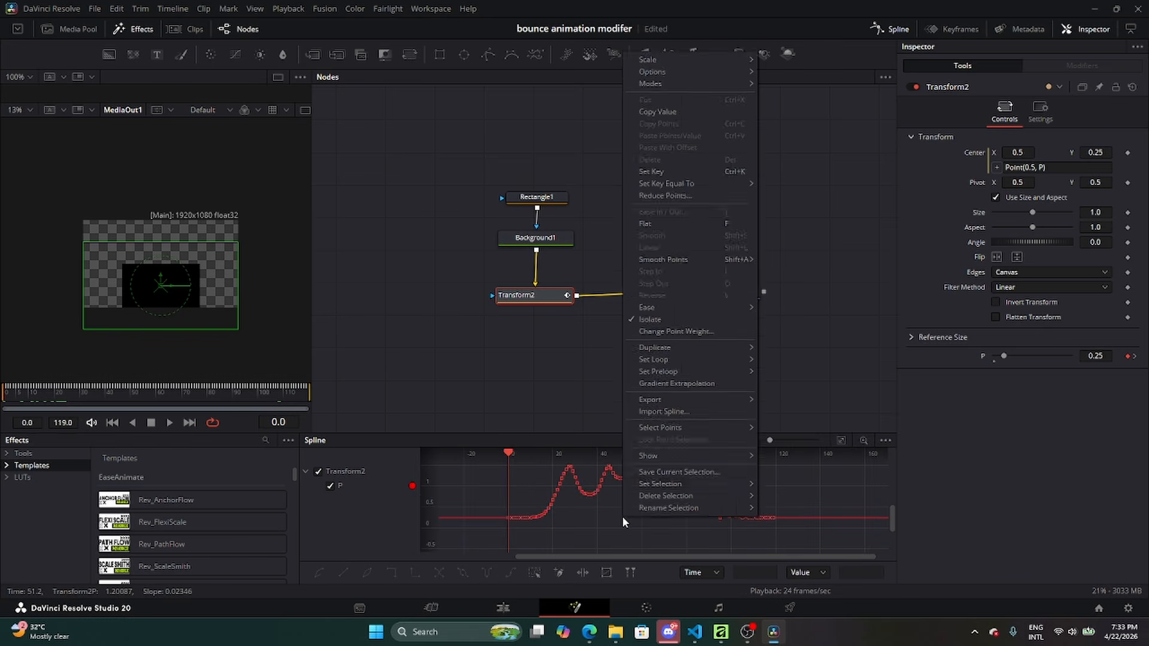
pyautogui.click(605, 525)
pyautogui.hotkey('ctrl', 'a')
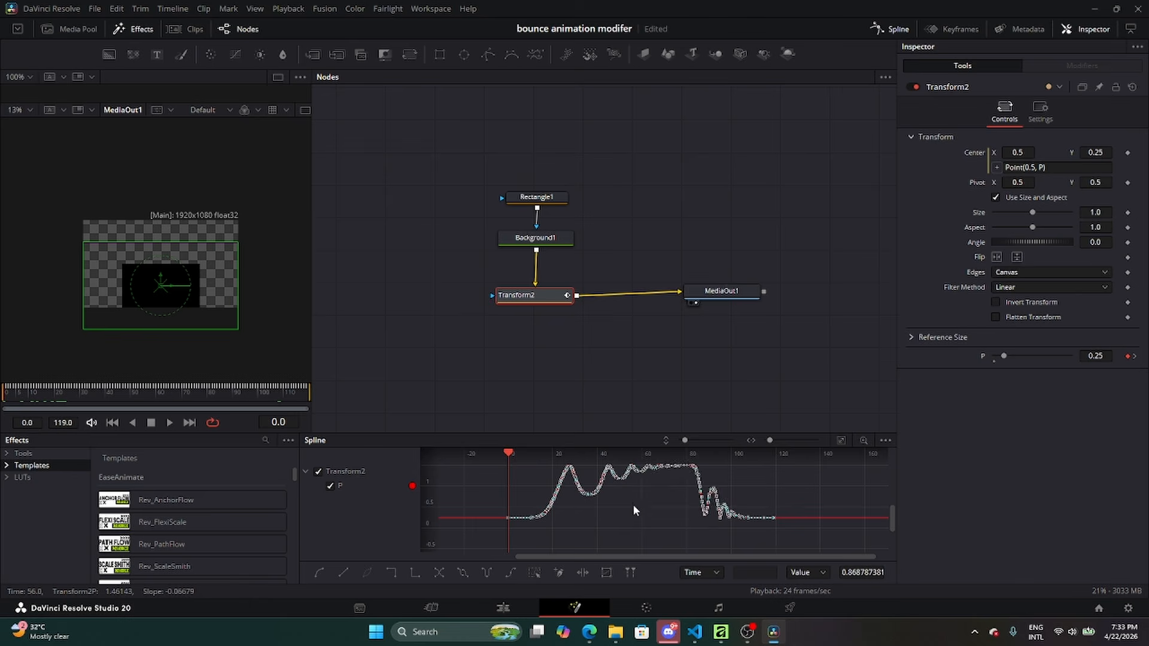
pyautogui.rightClick(633, 505)
pyautogui.click(667, 185)
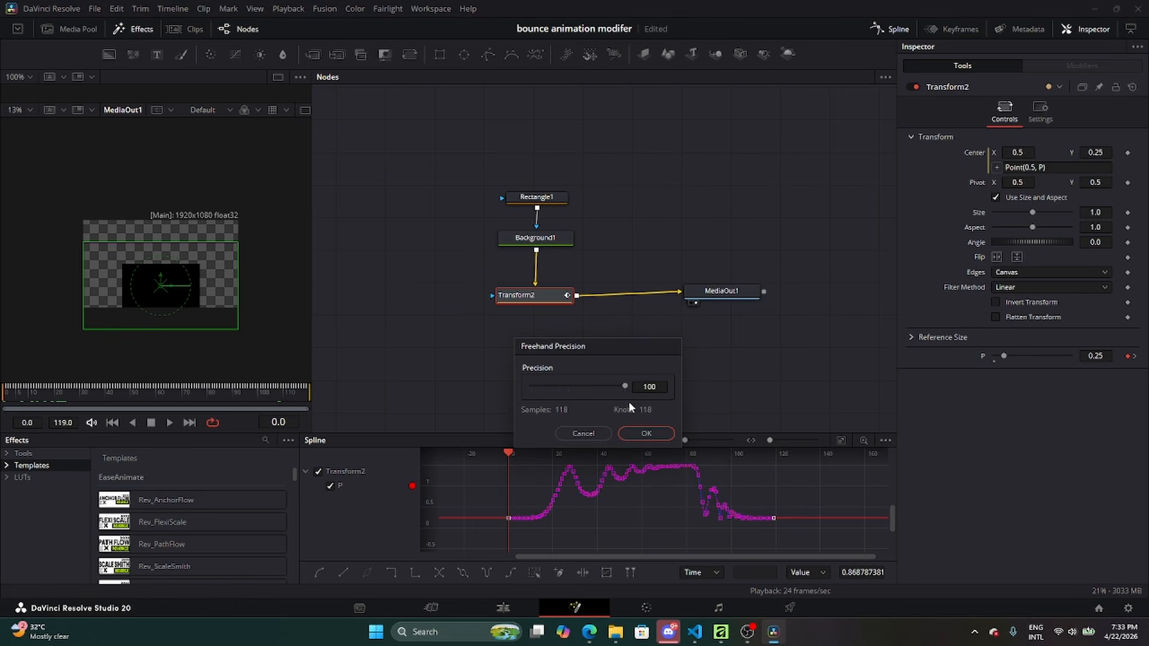
pyautogui.moveTo(623, 387)
pyautogui.mouseDown()
pyautogui.moveTo(549, 376)
pyautogui.moveTo(562, 379)
pyautogui.mouseUp()
pyautogui.click(635, 432)
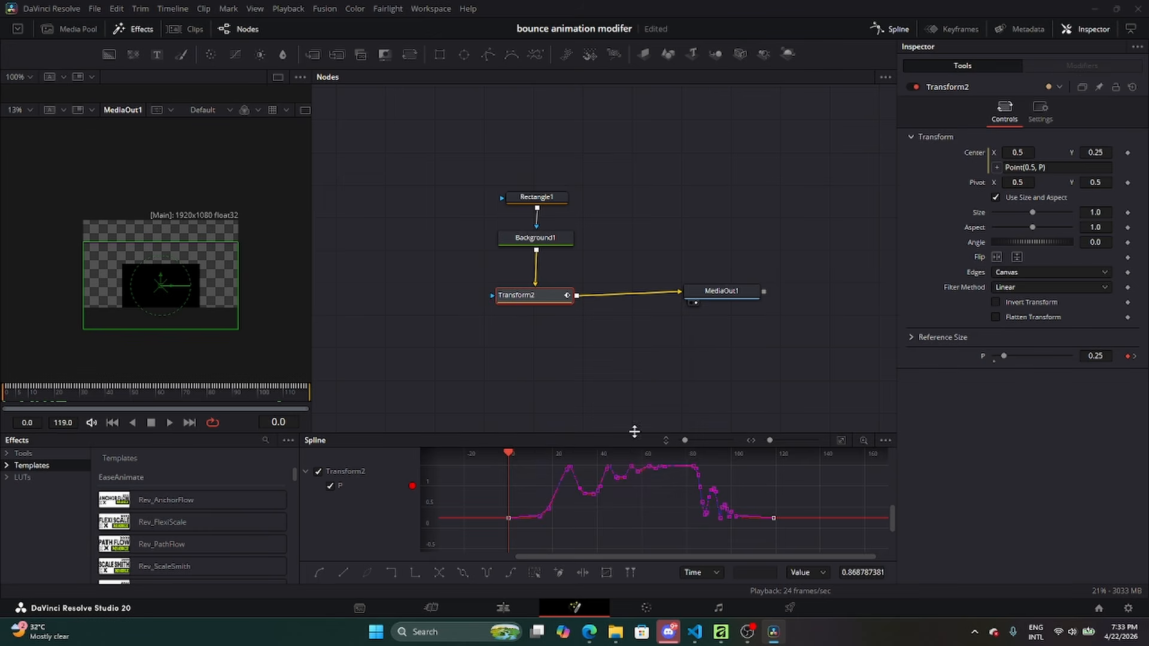
# Fit the reduced P curve in the spline editor, examine its remaining keyframes and scrub to frame 3.
pyautogui.click(840, 440)
pyautogui.scroll(-5, 633, 515)
pyautogui.moveTo(575, 482); pyautogui.dragTo(773, 534)
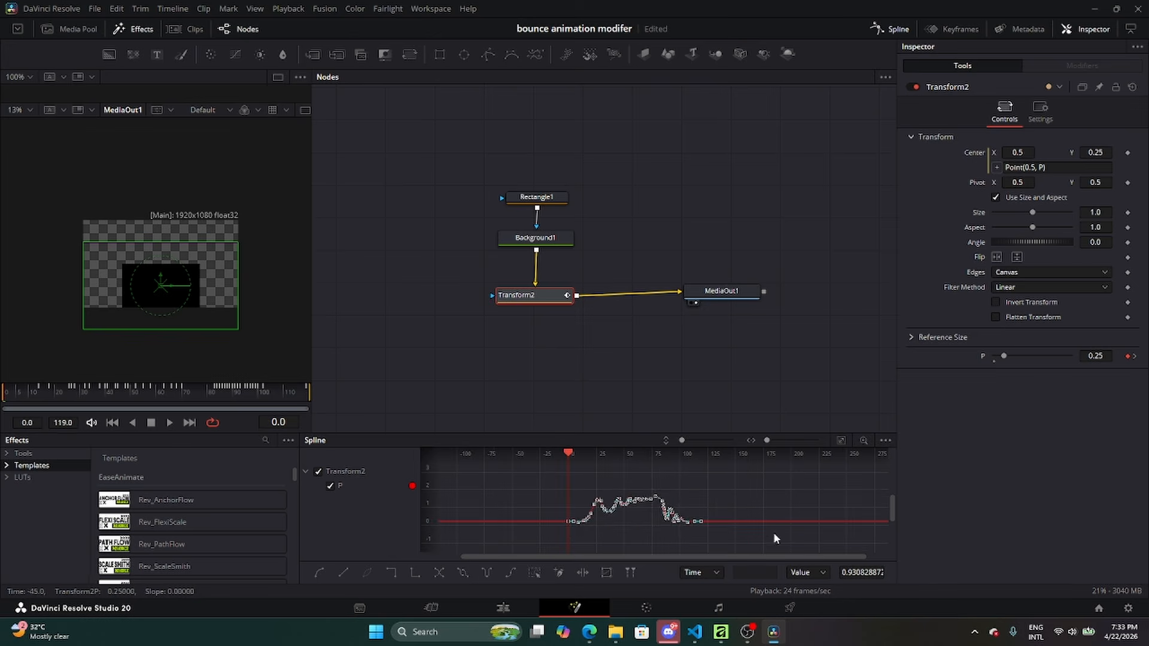
pyautogui.scroll(5, 641, 518)
pyautogui.click(644, 522)
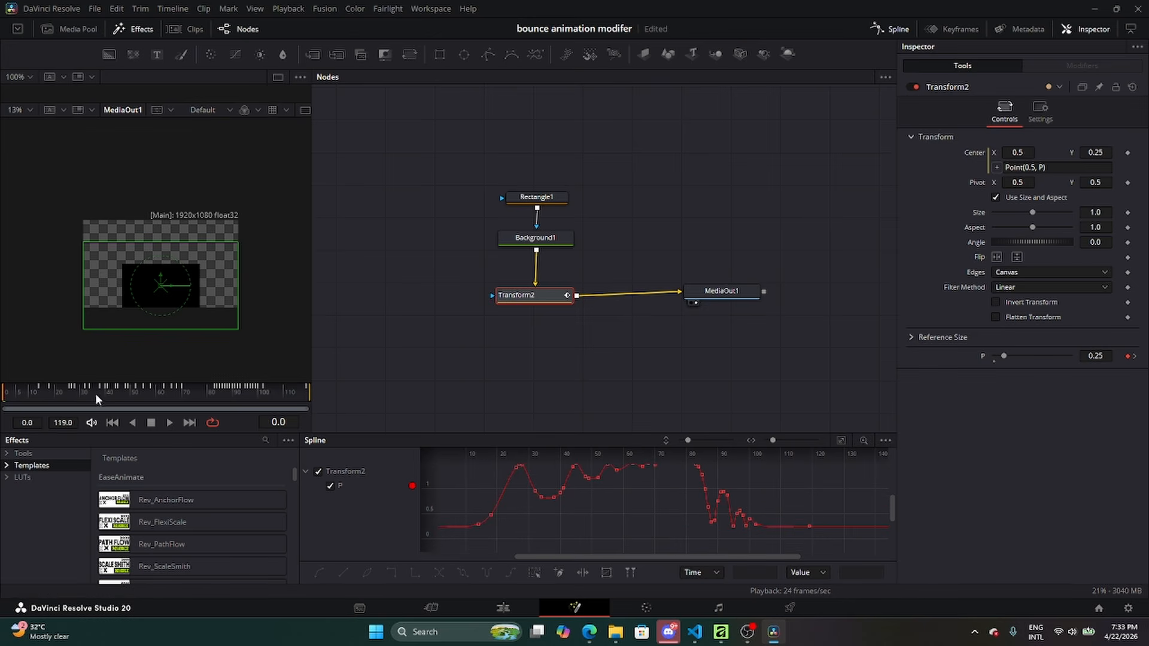
pyautogui.moveTo(96, 395); pyautogui.dragTo(10, 393)
# Level and lengthen the curve handles of the P keyframe near frame 58 and extend the handle of the keyframe near frame 66.
pyautogui.moveTo(495, 456); pyautogui.dragTo(593, 486)
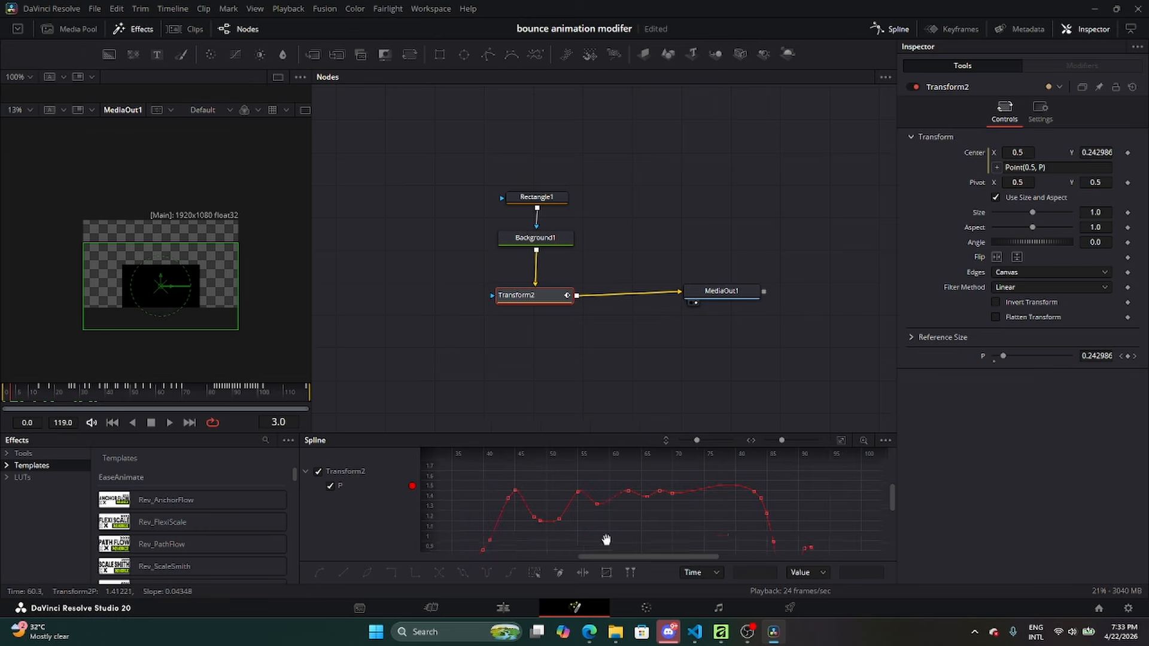
pyautogui.scroll(5, 603, 530)
pyautogui.click(579, 516)
pyautogui.scroll(3, 583, 526)
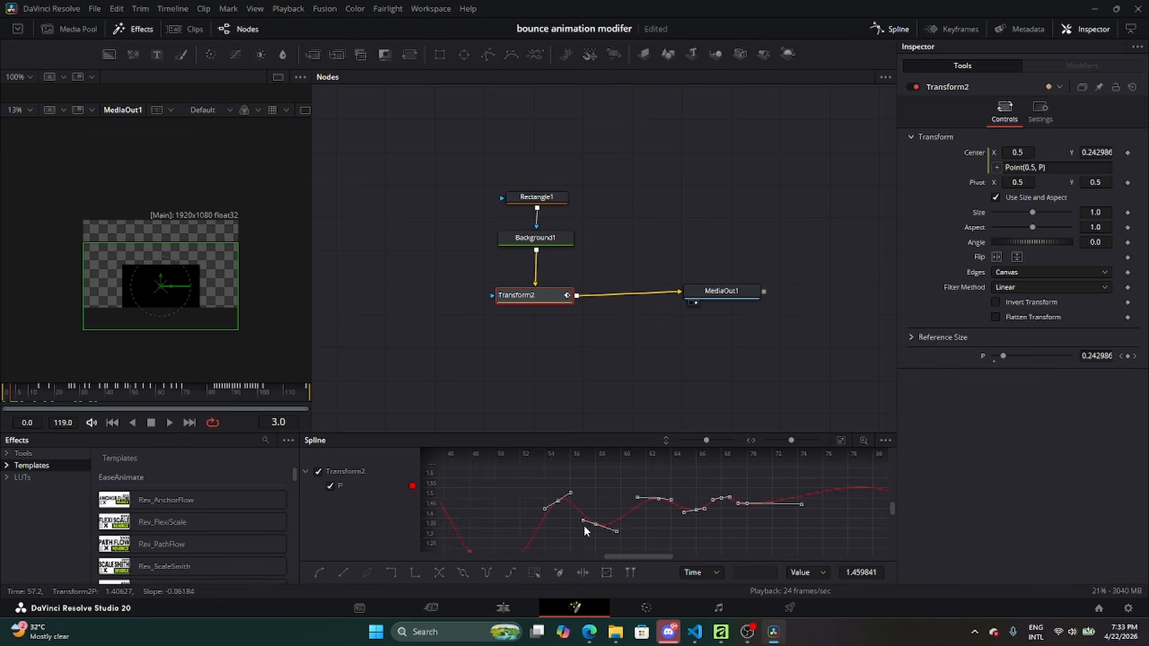
pyautogui.moveTo(629, 534); pyautogui.dragTo(681, 528)
pyautogui.moveTo(582, 519); pyautogui.dragTo(555, 530)
pyautogui.scroll(-3, 651, 517)
pyautogui.scroll(3, 702, 512)
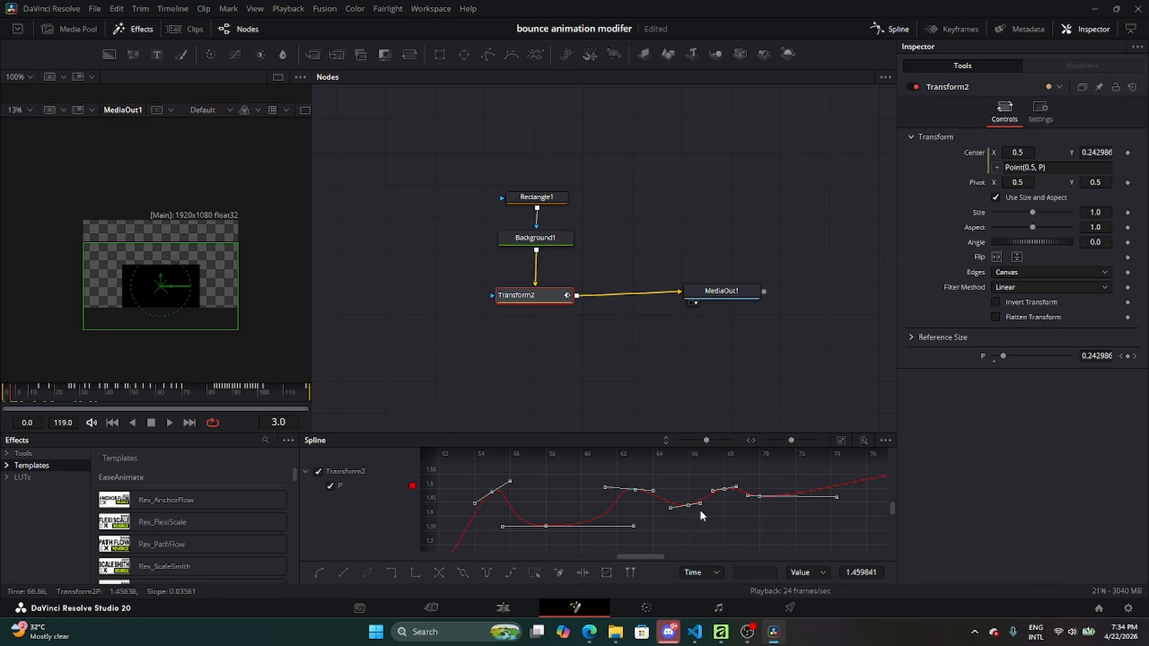
pyautogui.moveTo(696, 509); pyautogui.dragTo(719, 509)
pyautogui.scroll(-10, 654, 506)
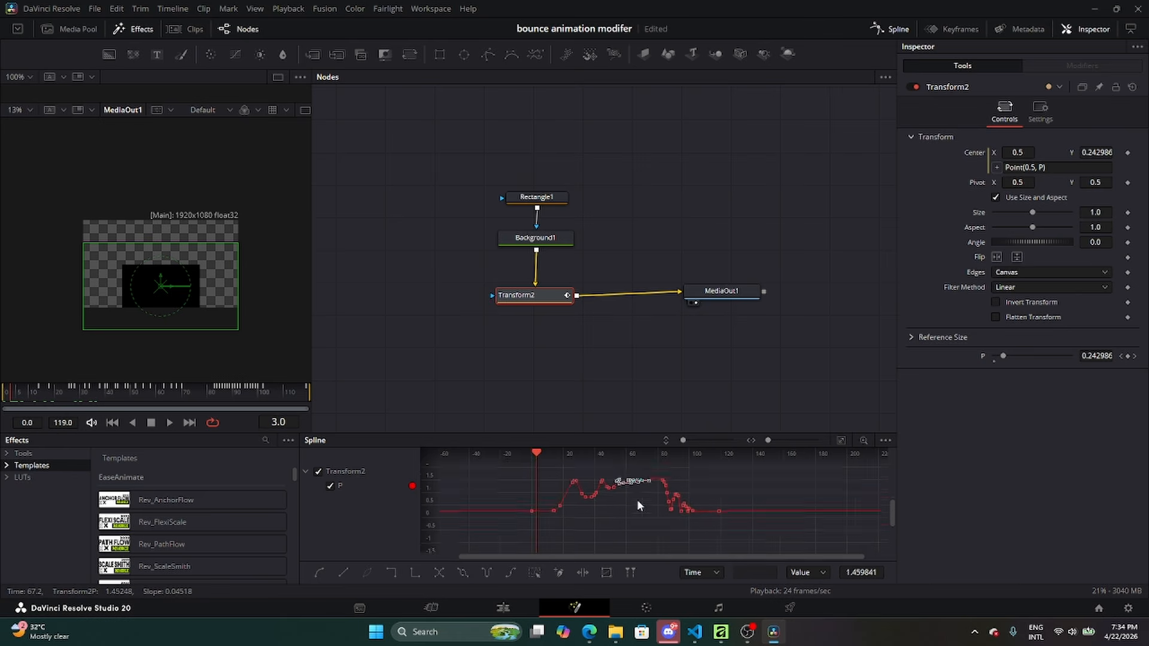
# Play back the edited animation, stop it at frame 72 and deselect the Transform2 node.
pyautogui.click(582, 494)
pyautogui.press('space')
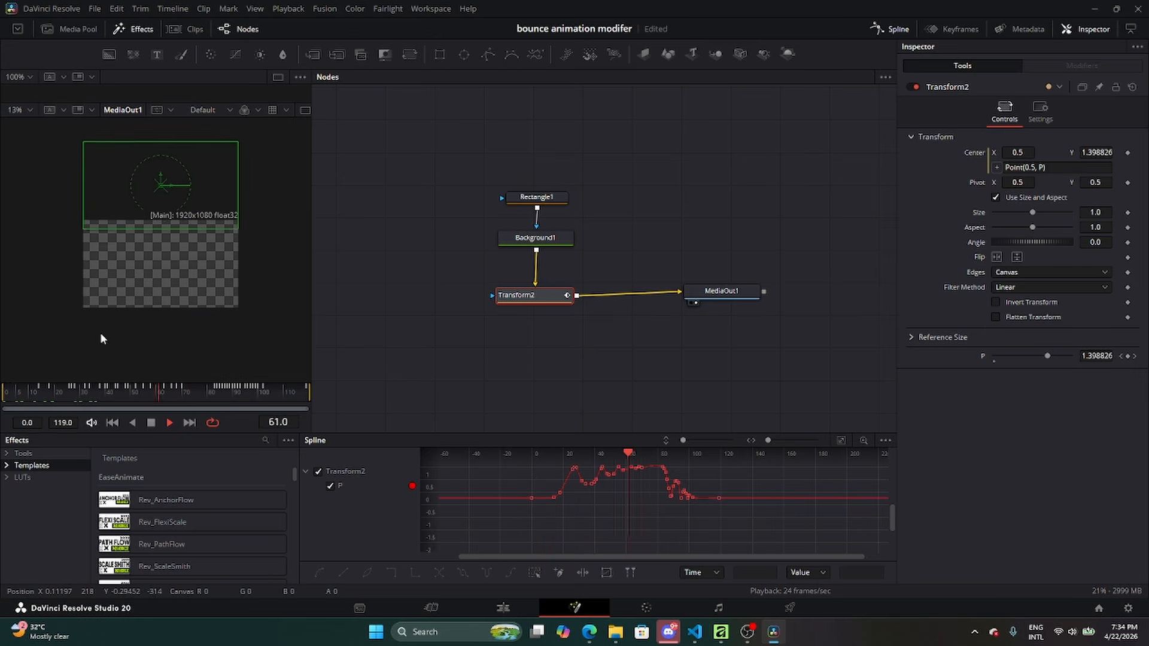
pyautogui.press('space')
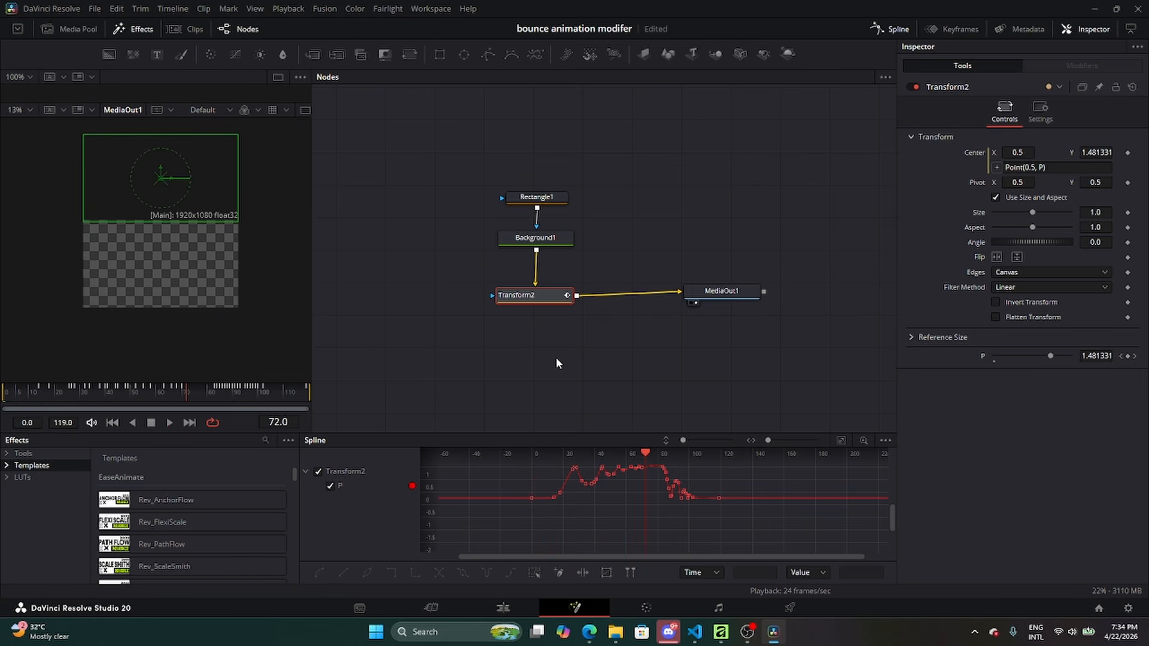
pyautogui.click(607, 336)
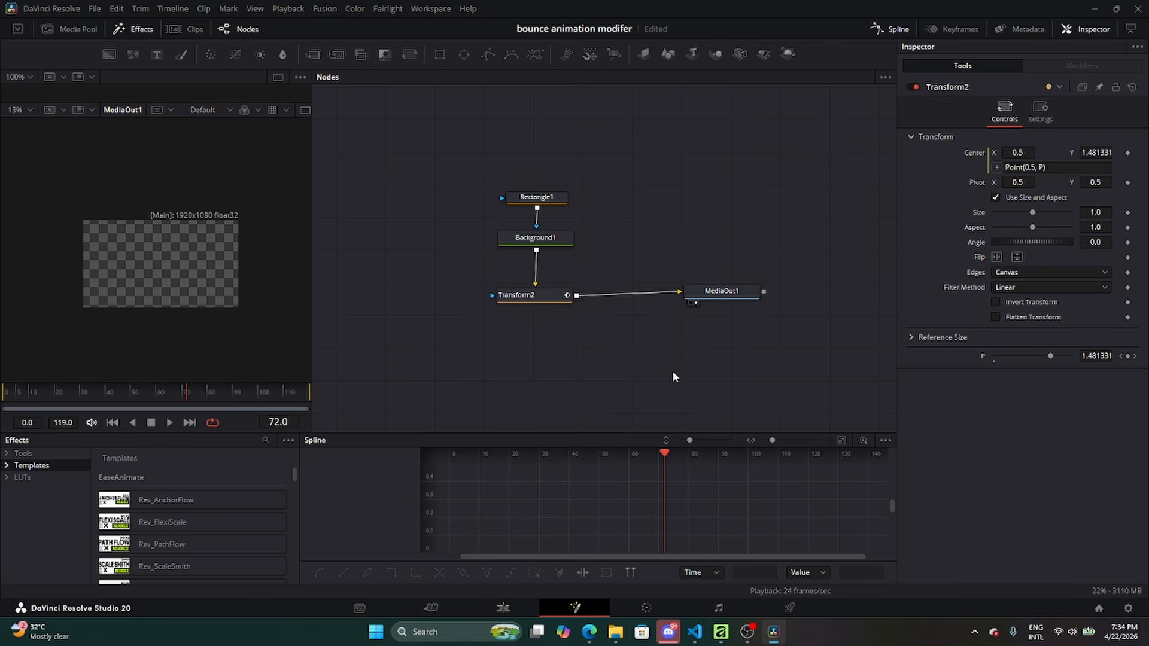
# Switch to File Explorer to view the ReveaceSpline_Windows folder, and minimize its window.
pyautogui.moveTo(616, 632)
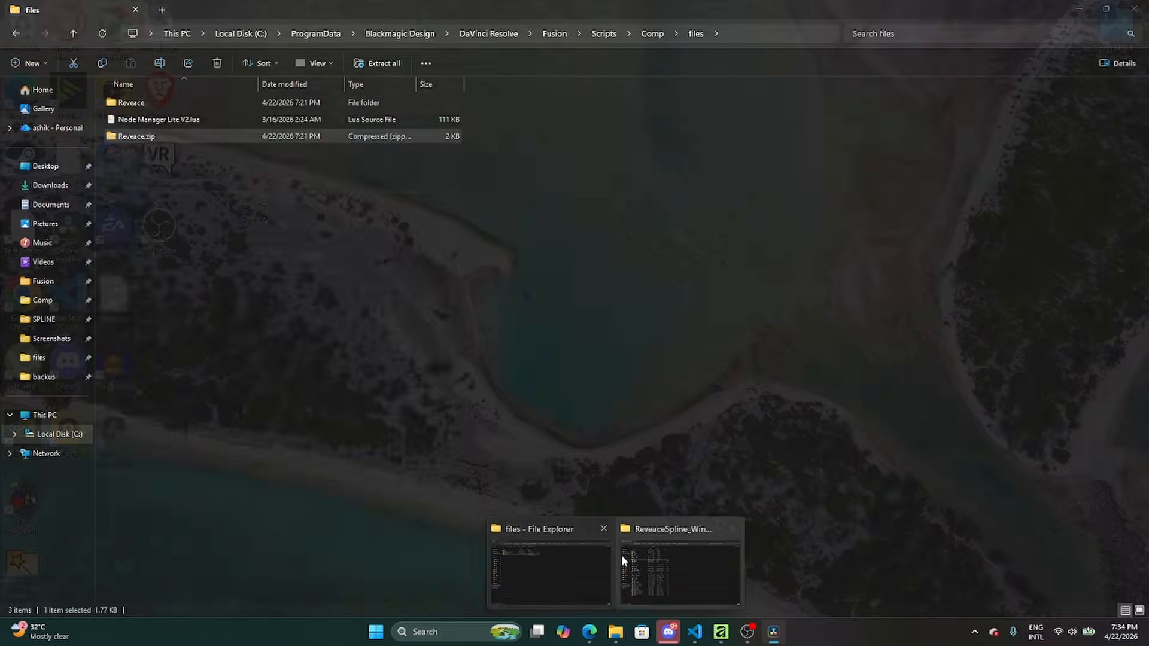
pyautogui.click(629, 557)
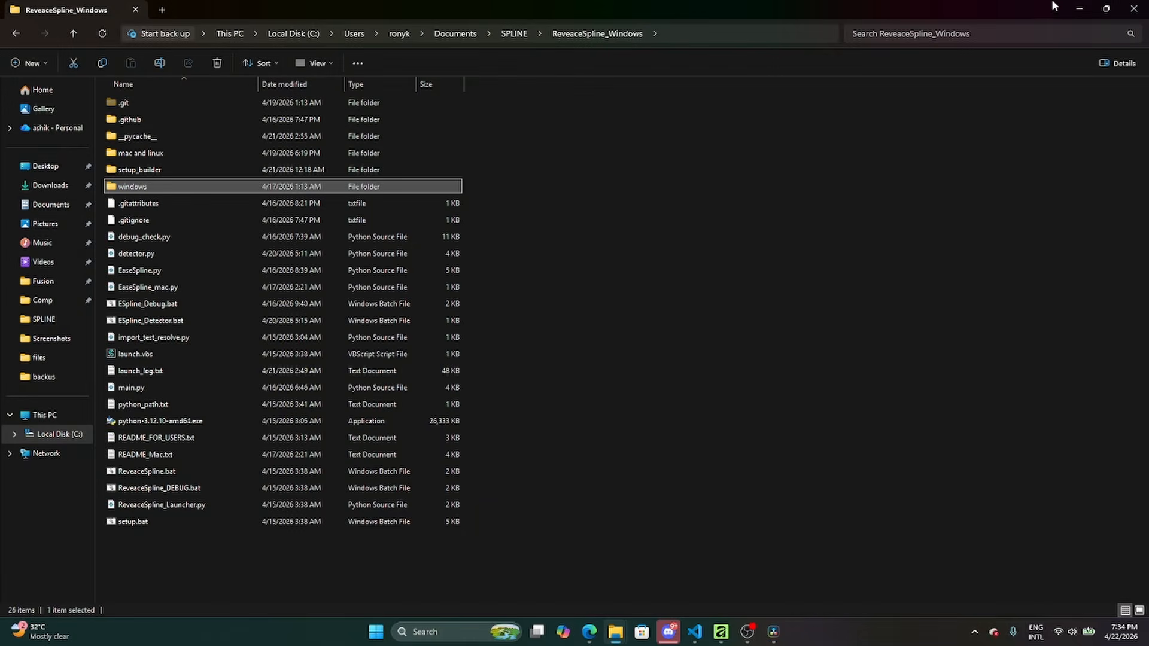
pyautogui.click(1077, 9)
# Launch the Rev EaseSpline script in DaVinci Resolve and move its window over the inspector.
pyautogui.click(431, 8)
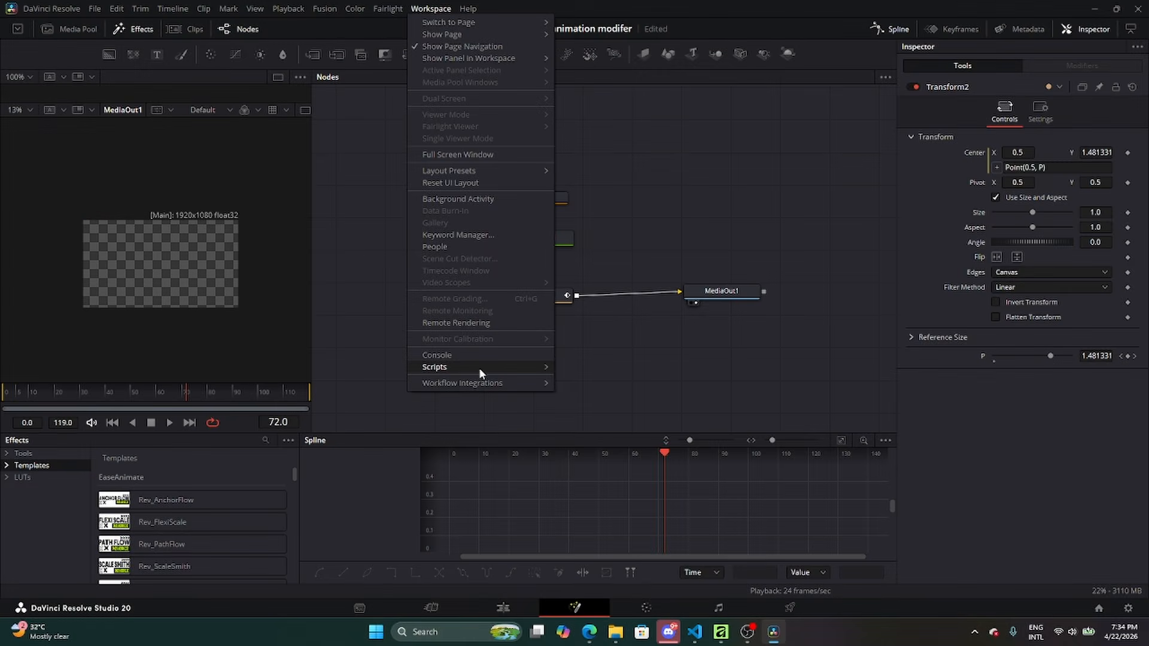
pyautogui.moveTo(479, 366)
pyautogui.click(631, 379)
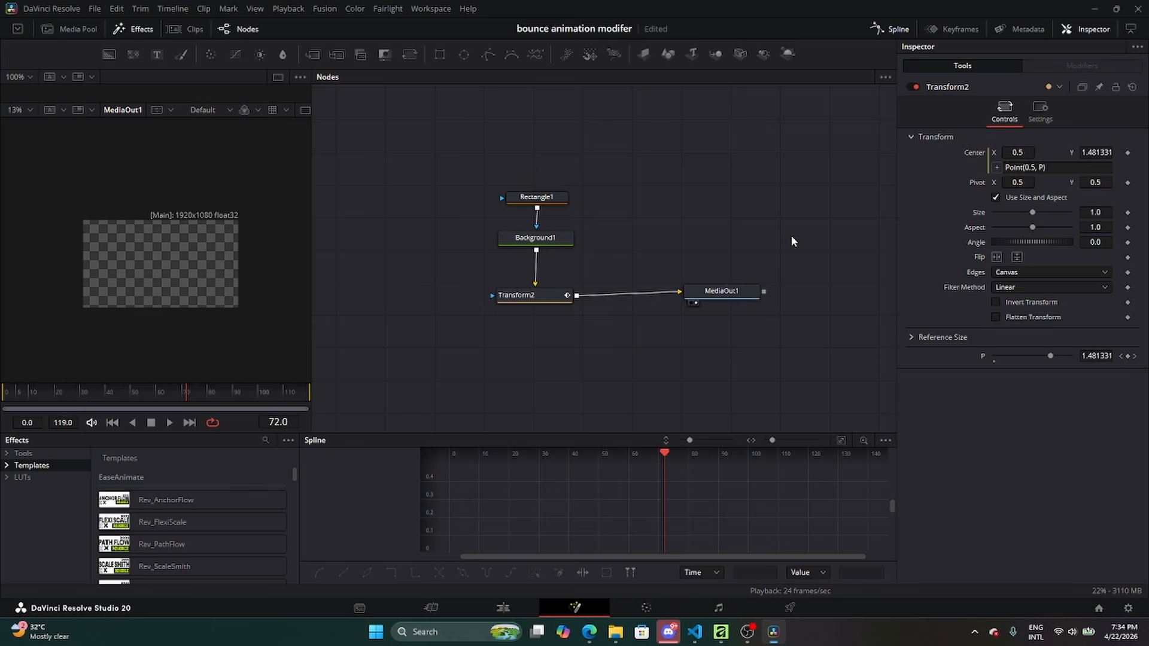
pyautogui.moveTo(586, 146); pyautogui.dragTo(965, 165)
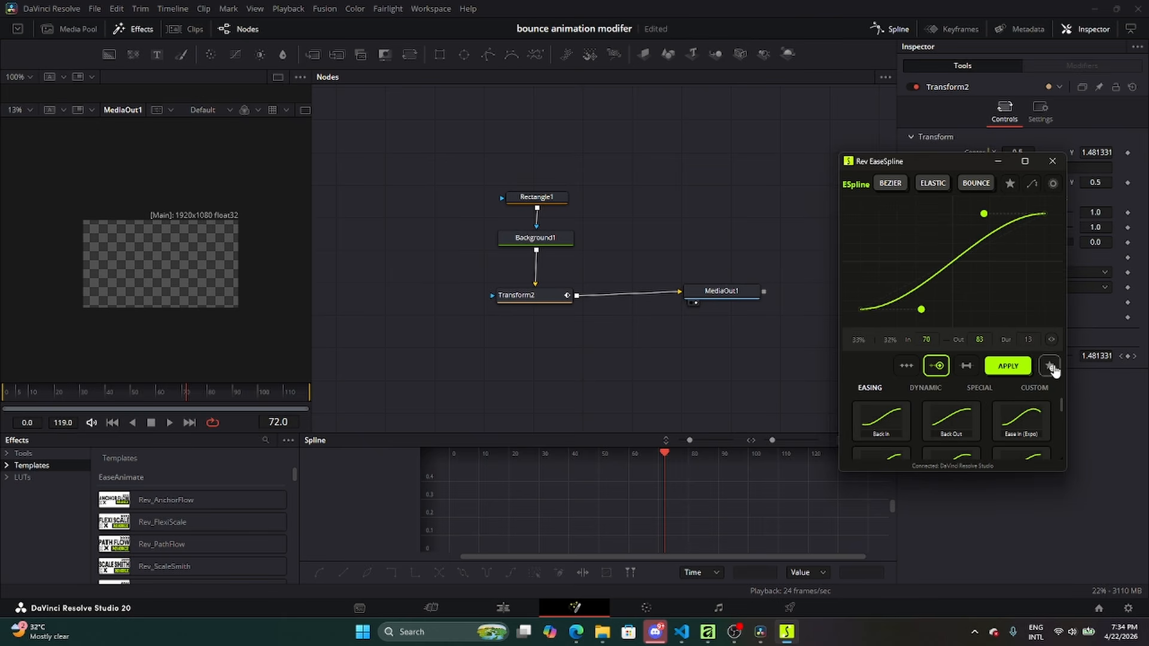
# Browse Rev EaseSpline's appearance settings, return to the Bezier easing presets and close the window.
pyautogui.click(1053, 186)
pyautogui.scroll(-3, 1054, 406)
pyautogui.scroll(3, 1054, 406)
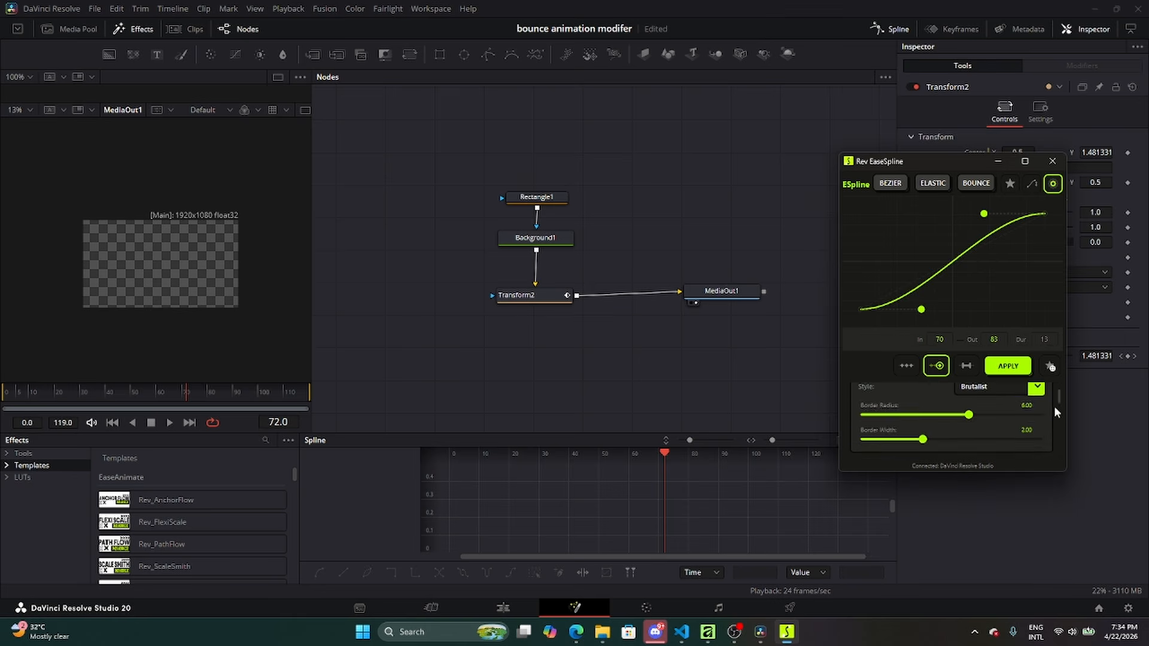
pyautogui.click(905, 190)
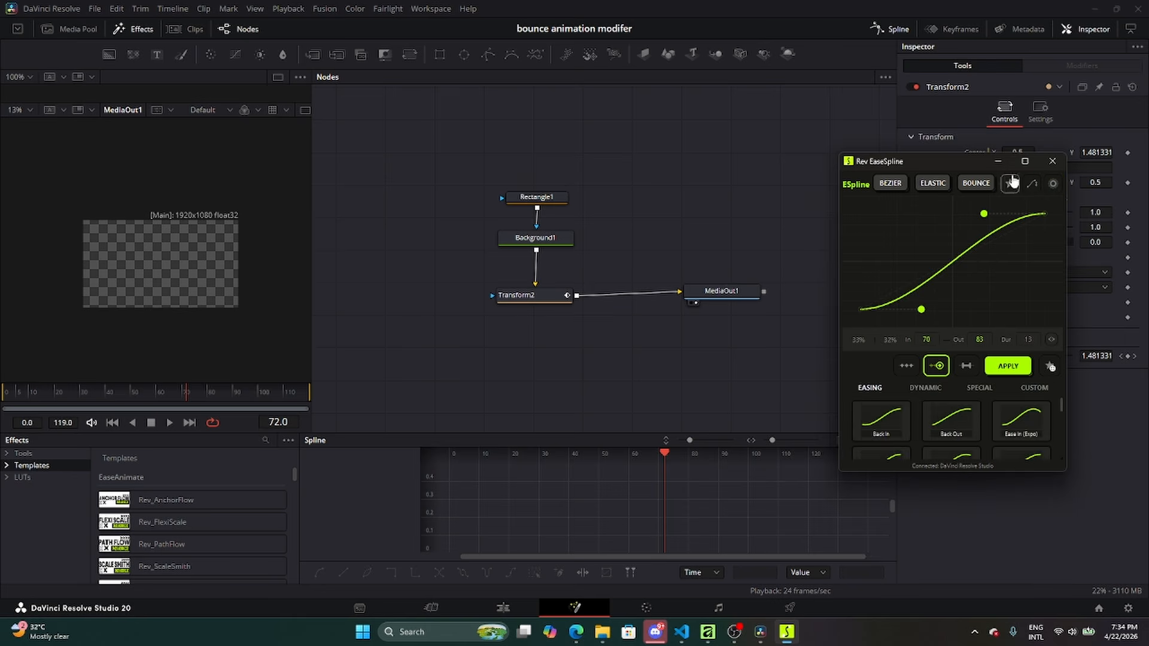
pyautogui.click(1051, 161)
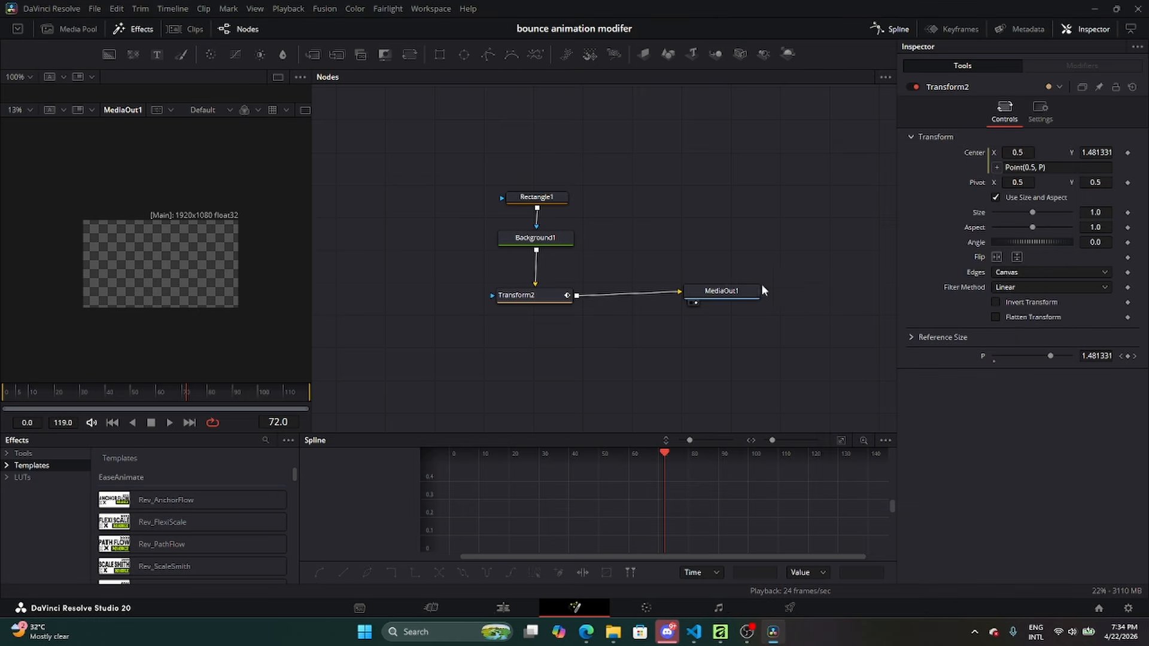